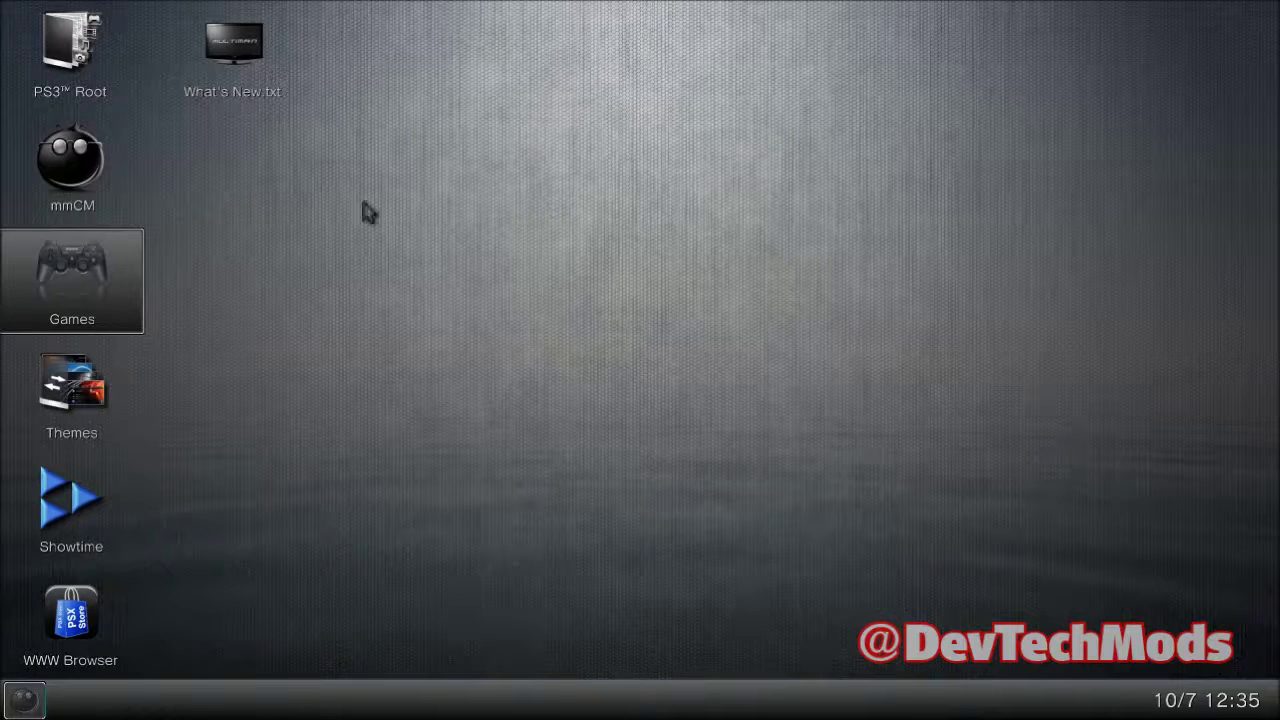
Browse from PS3 Root into dev_hdd0 and open the empty '1 work space' folder, dismissing the new-folder prompt
click(70, 55)
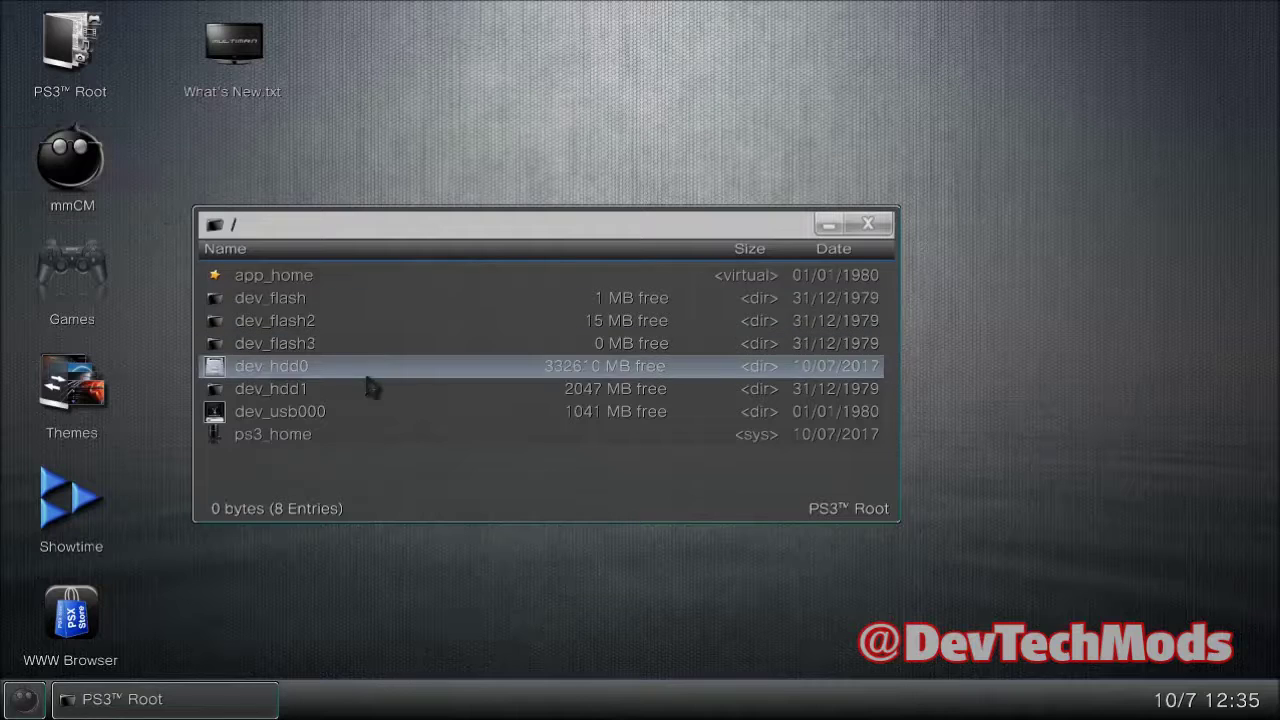
click(368, 378)
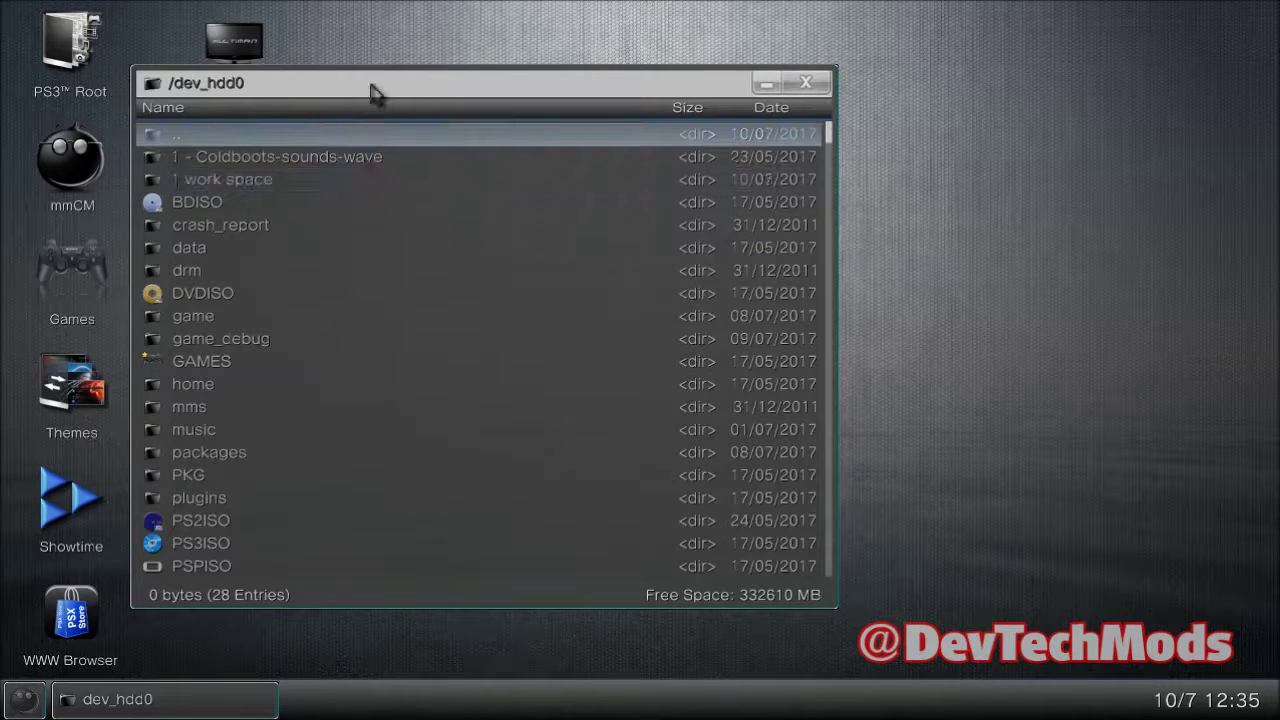
right_click(453, 95)
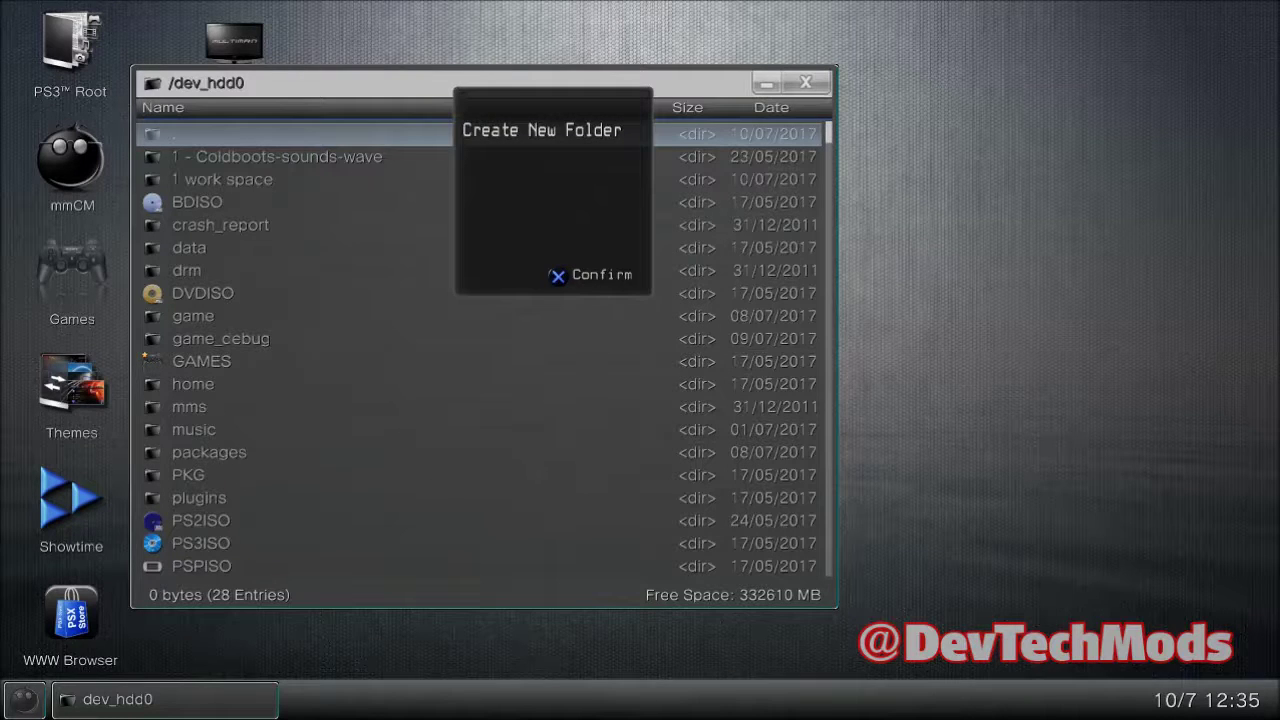
click(455, 95)
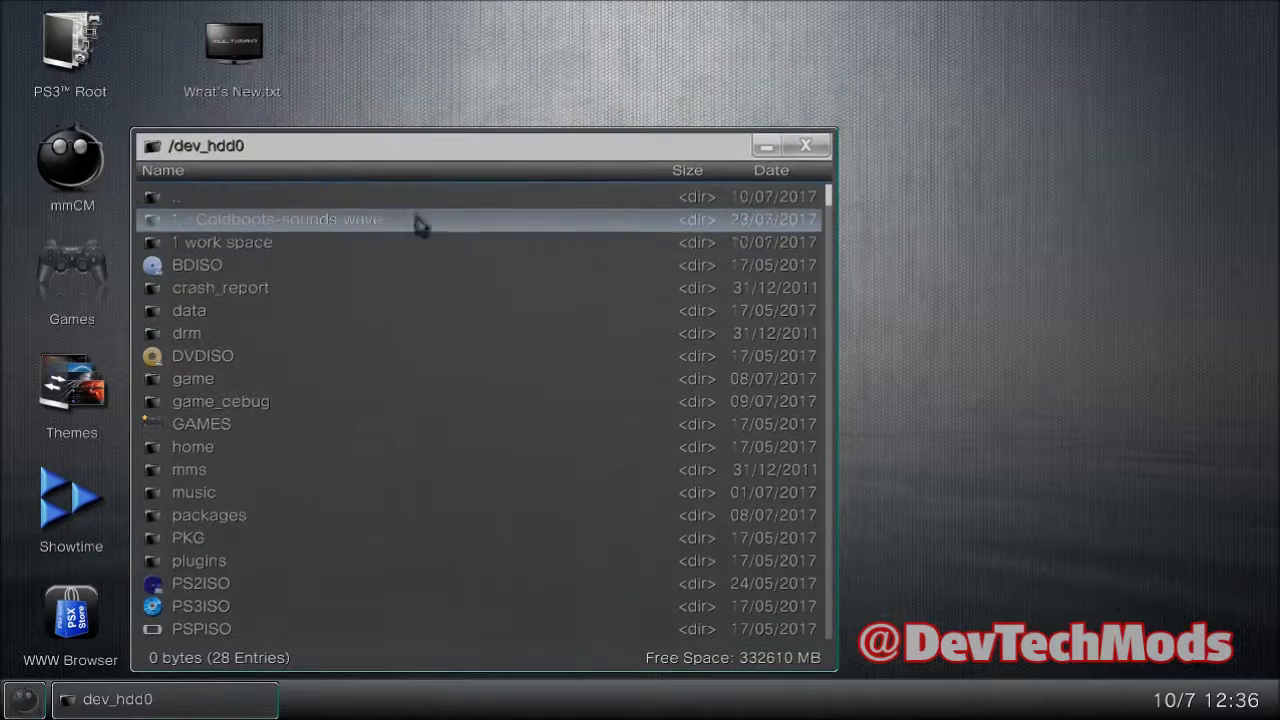
click(361, 245)
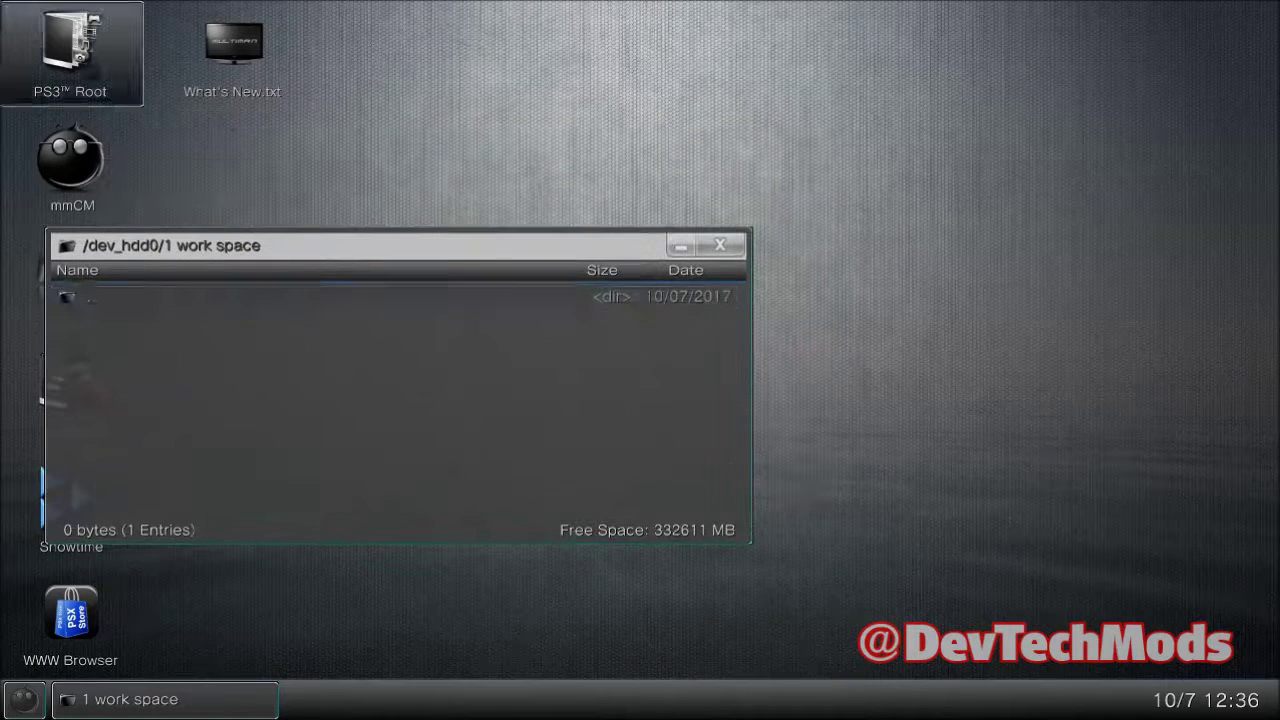
Open a second root window at dev_hdd0/game/KMZGTATUL/USRDIR/data/images/1080p
click(80, 60)
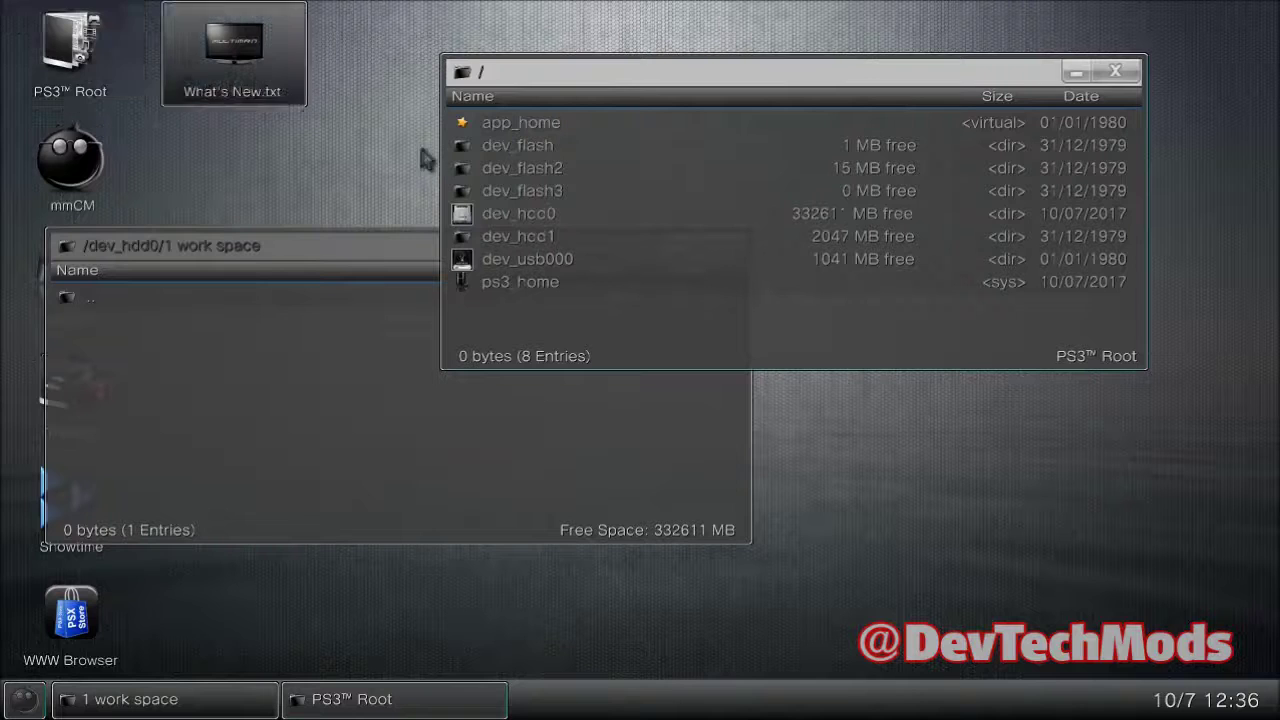
double_click(568, 216)
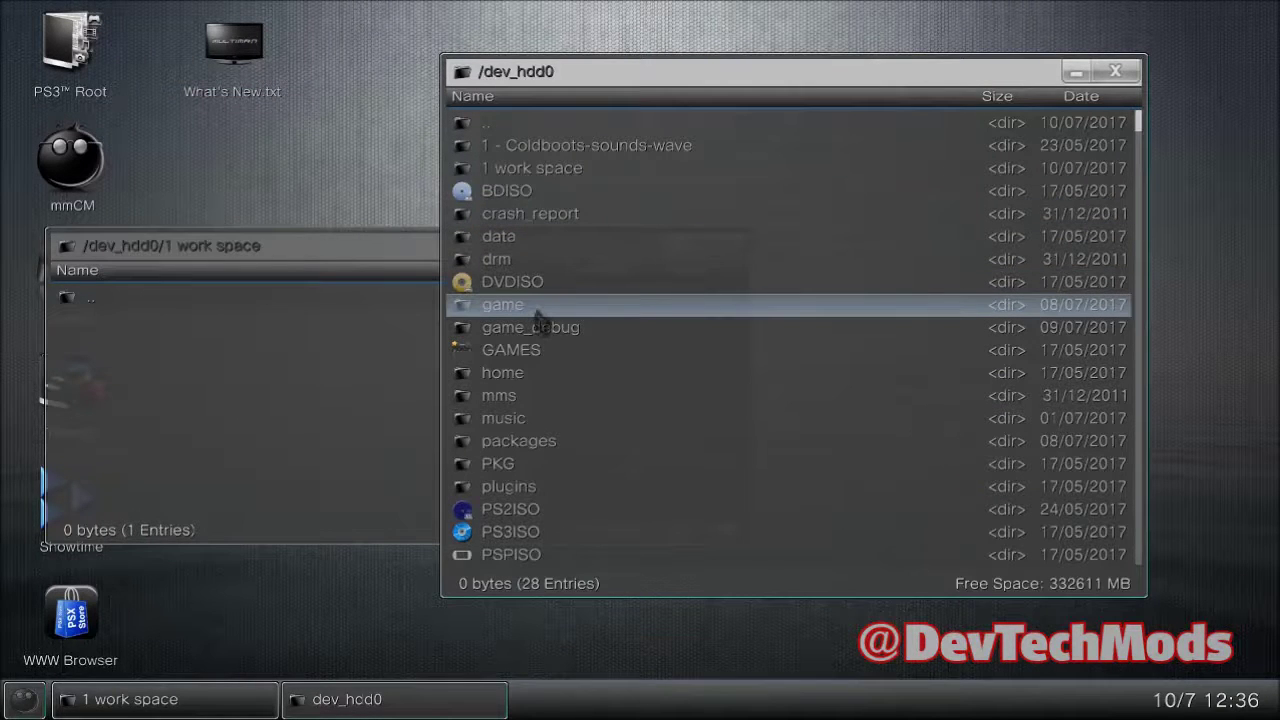
double_click(632, 310)
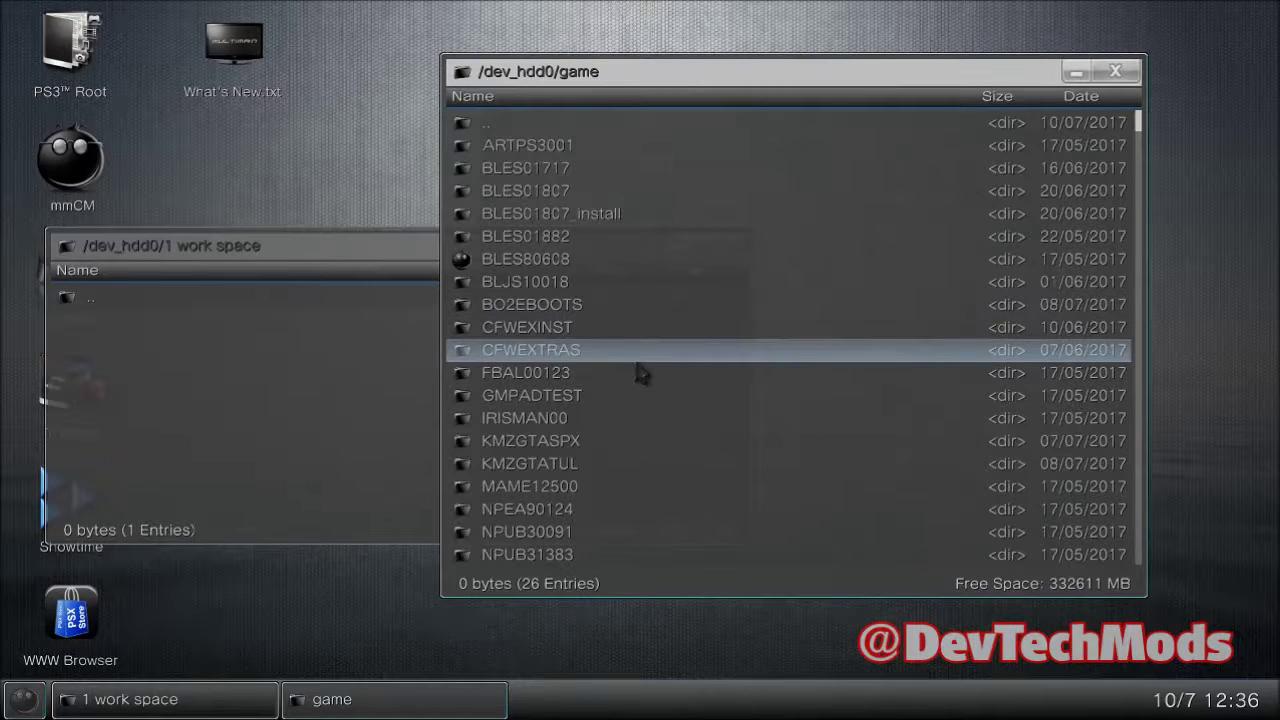
double_click(620, 468)
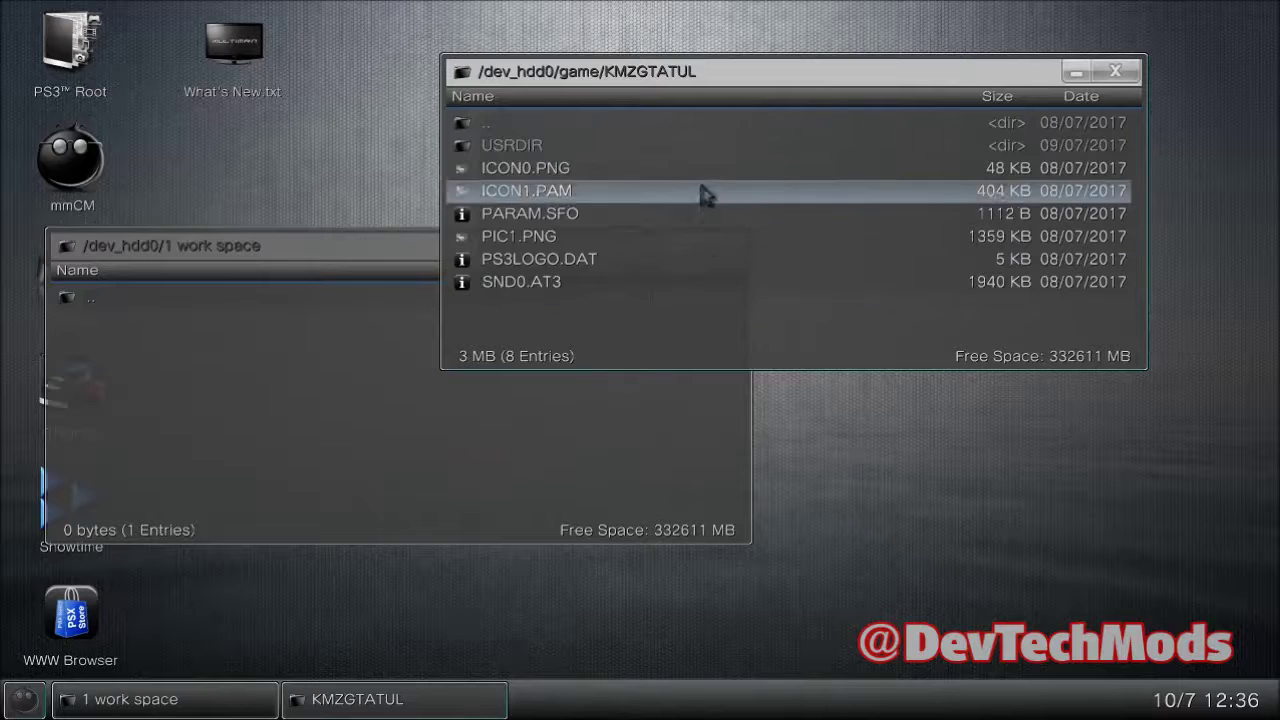
double_click(689, 152)
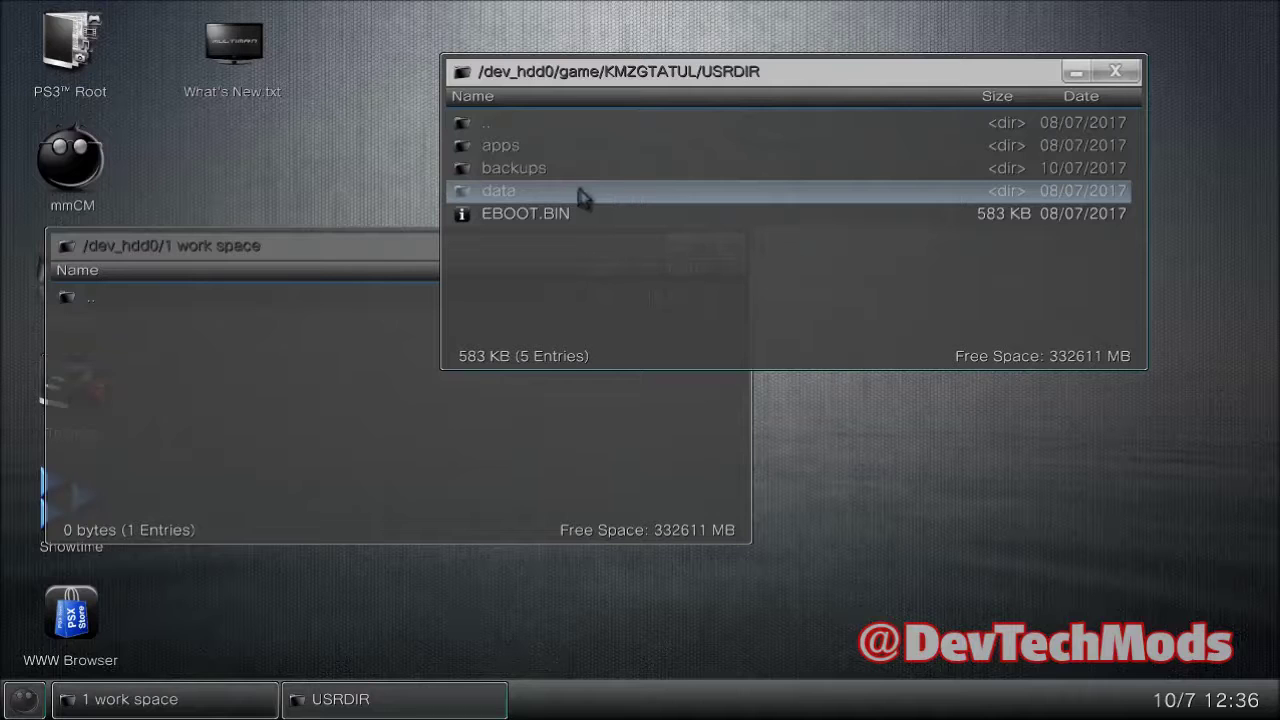
click(644, 191)
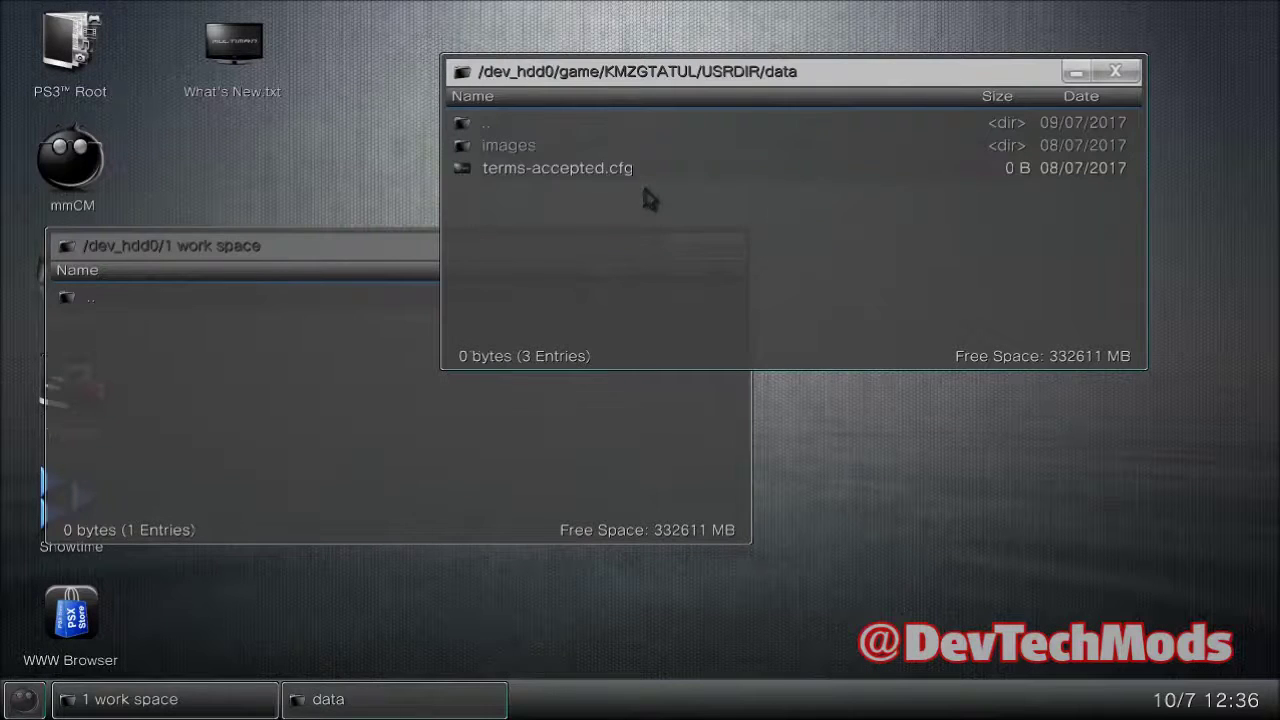
click(549, 156)
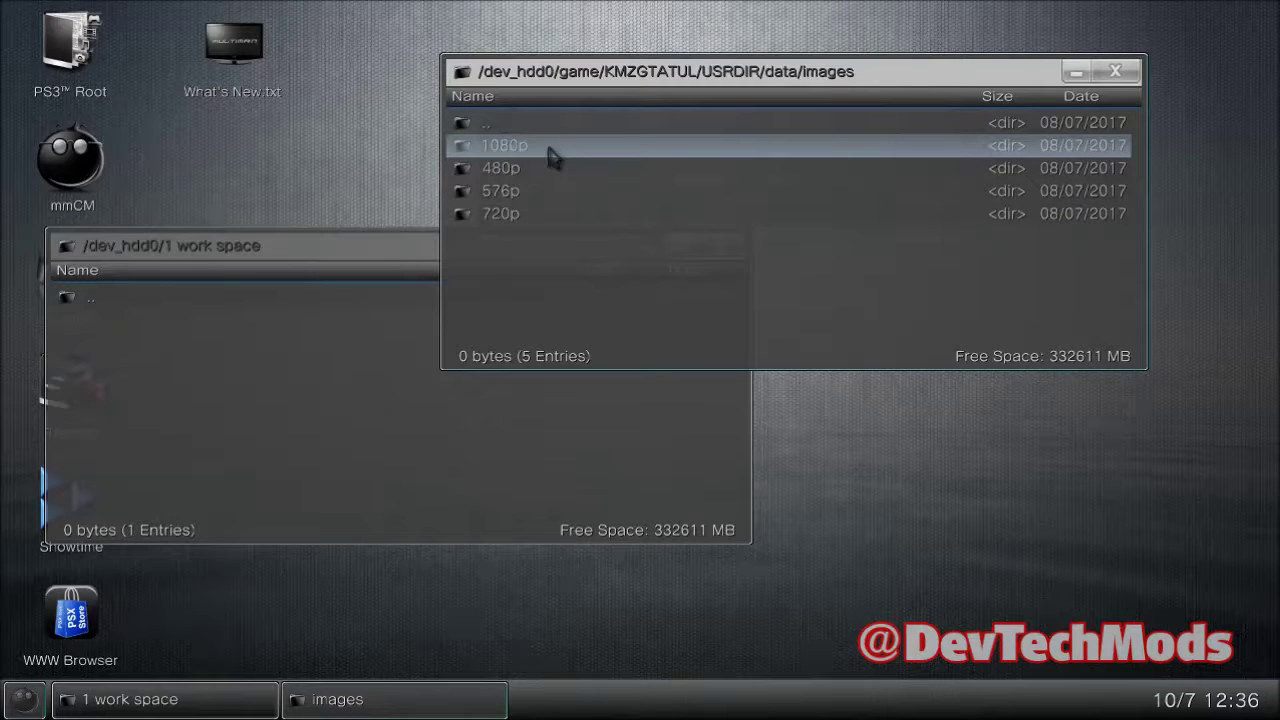
click(549, 156)
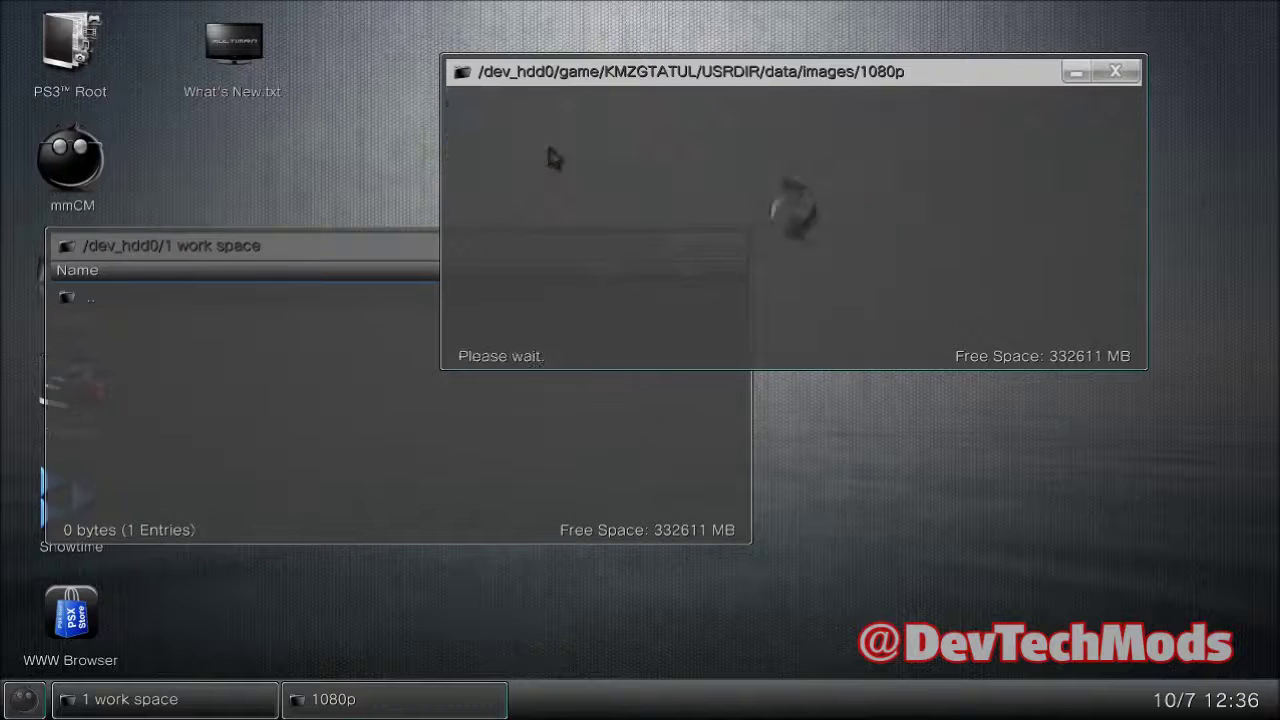
Inspect background.png in the 1080p folder, then return up to KMZGTATUL's USRDIR
click(648, 156)
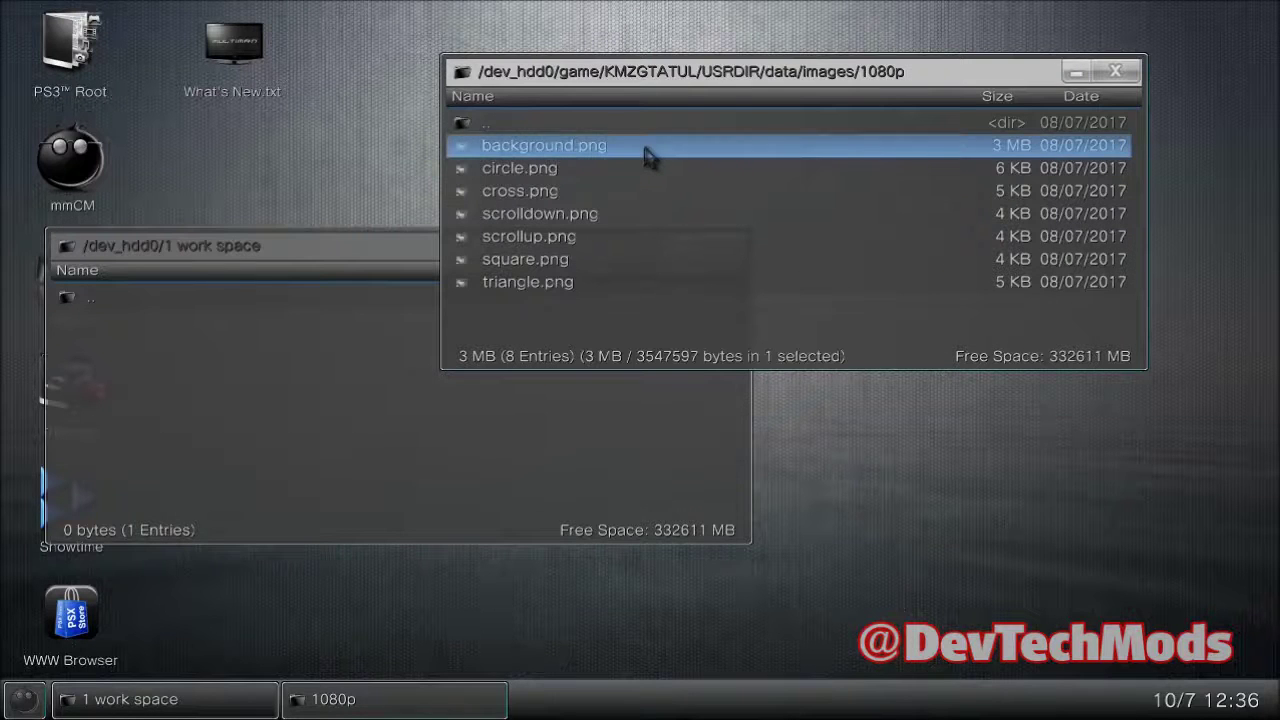
click(648, 156)
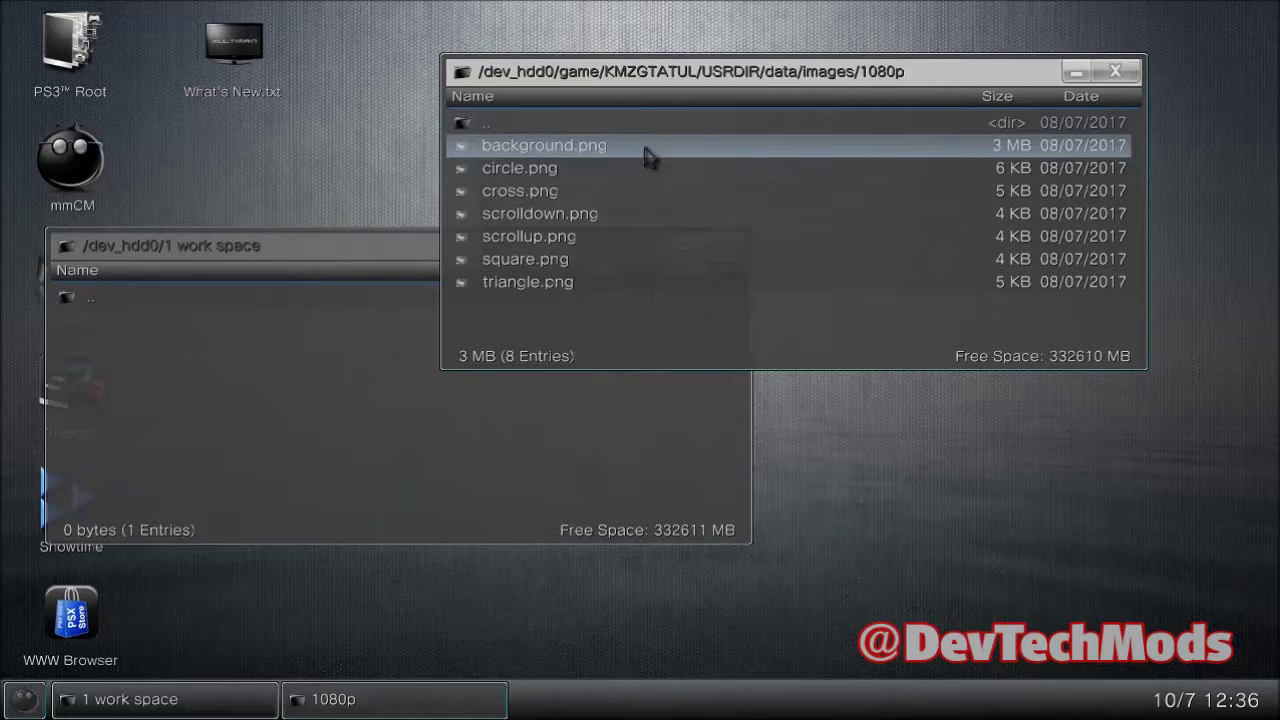
click(615, 158)
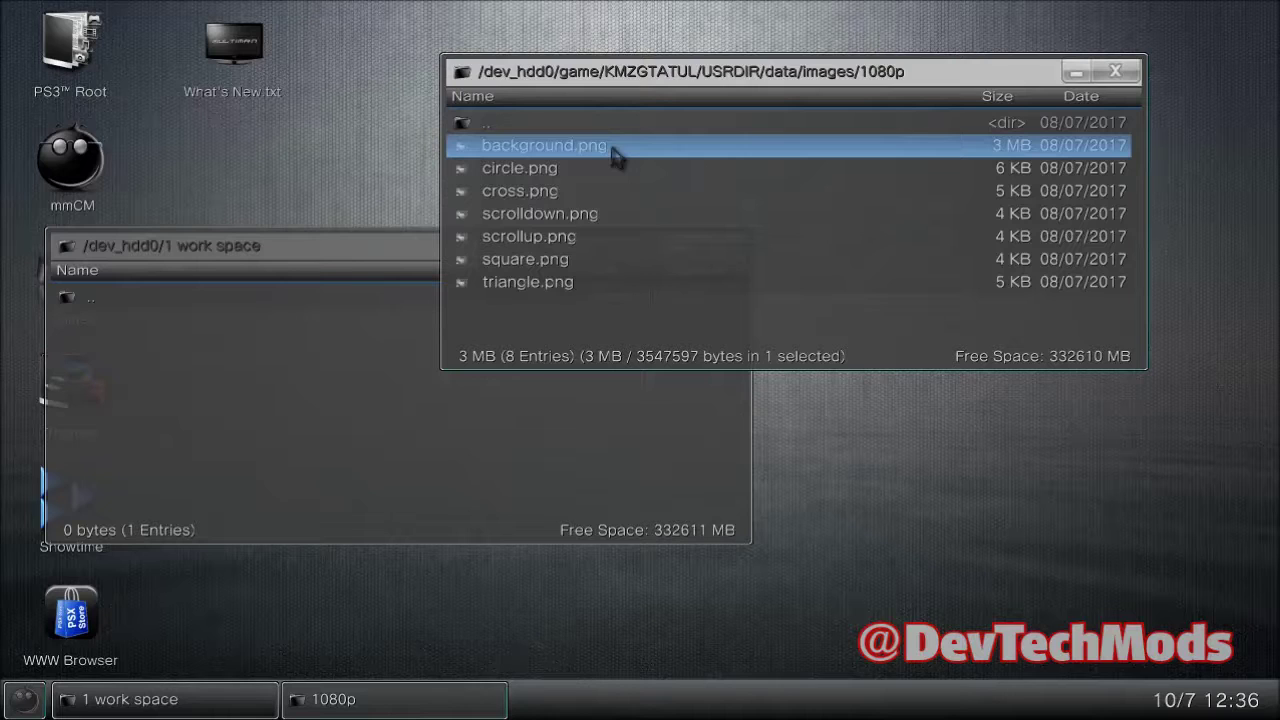
click(632, 158)
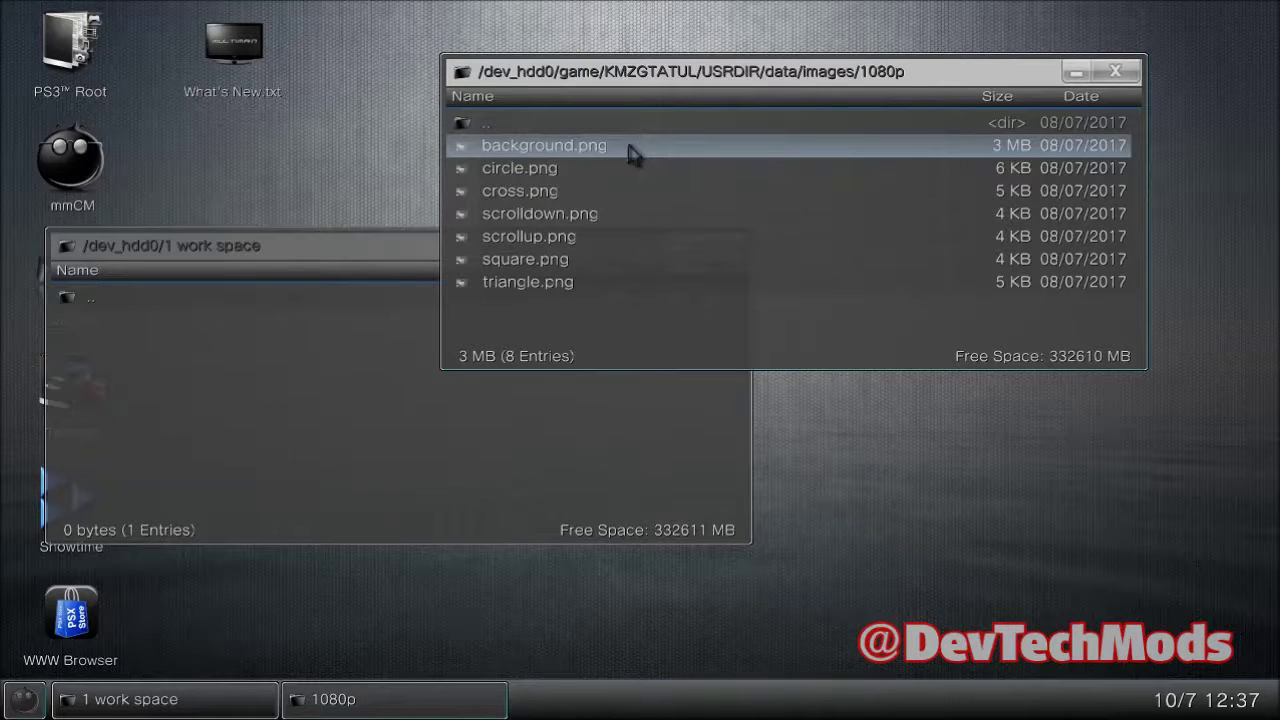
key(BackSpace)
key(BackSpace)
key(BackSpace)
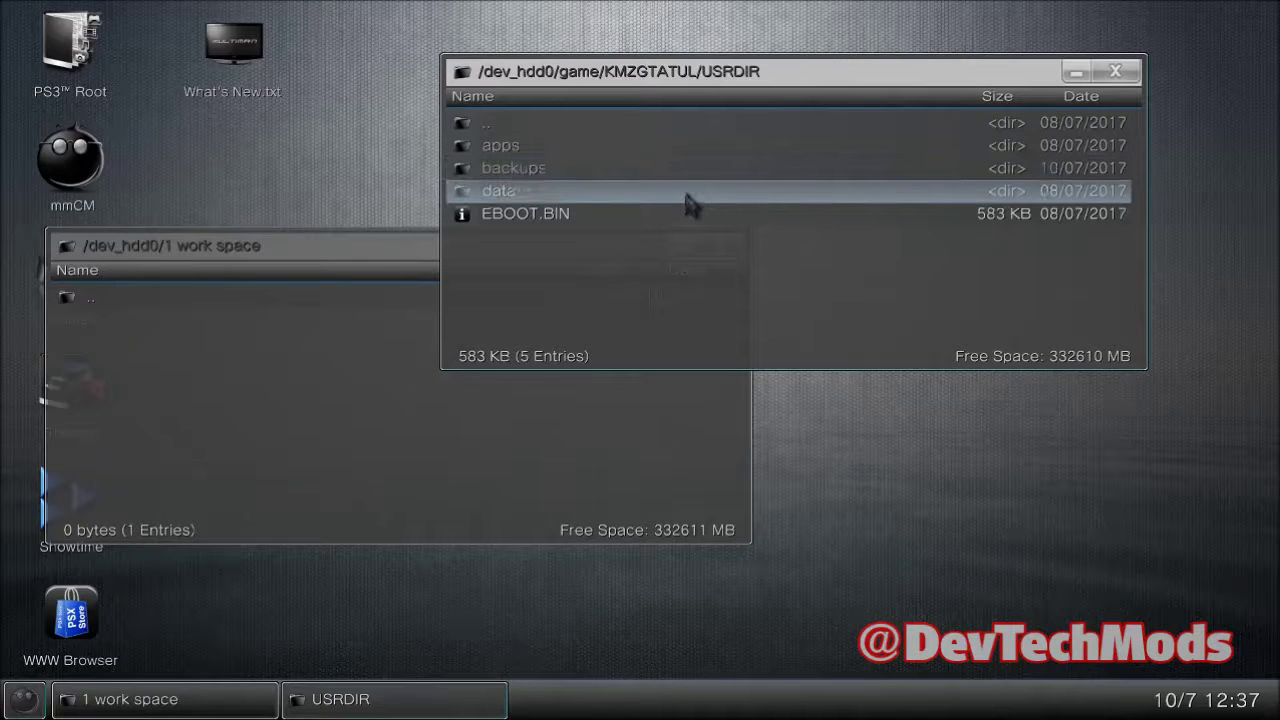
Open USRDIR/apps and scroll through its 14 entries, including three SPRX menus folders
click(612, 148)
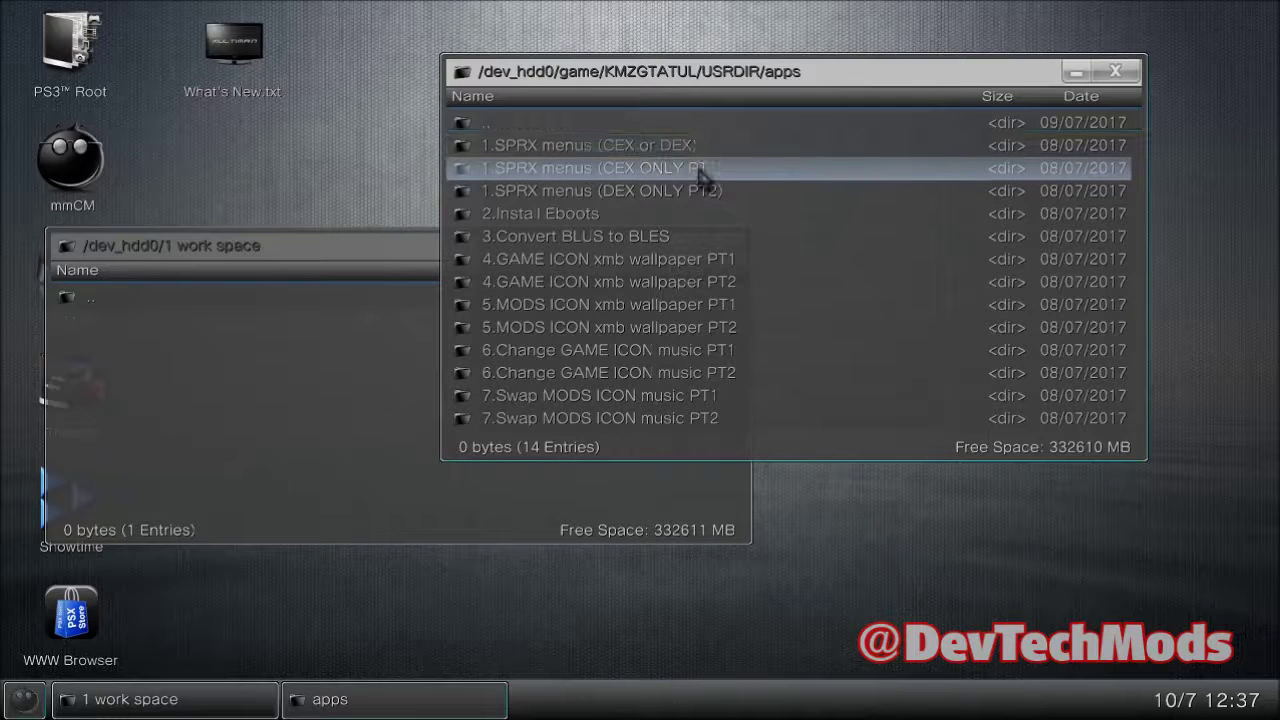
scroll(702, 190, down, 3)
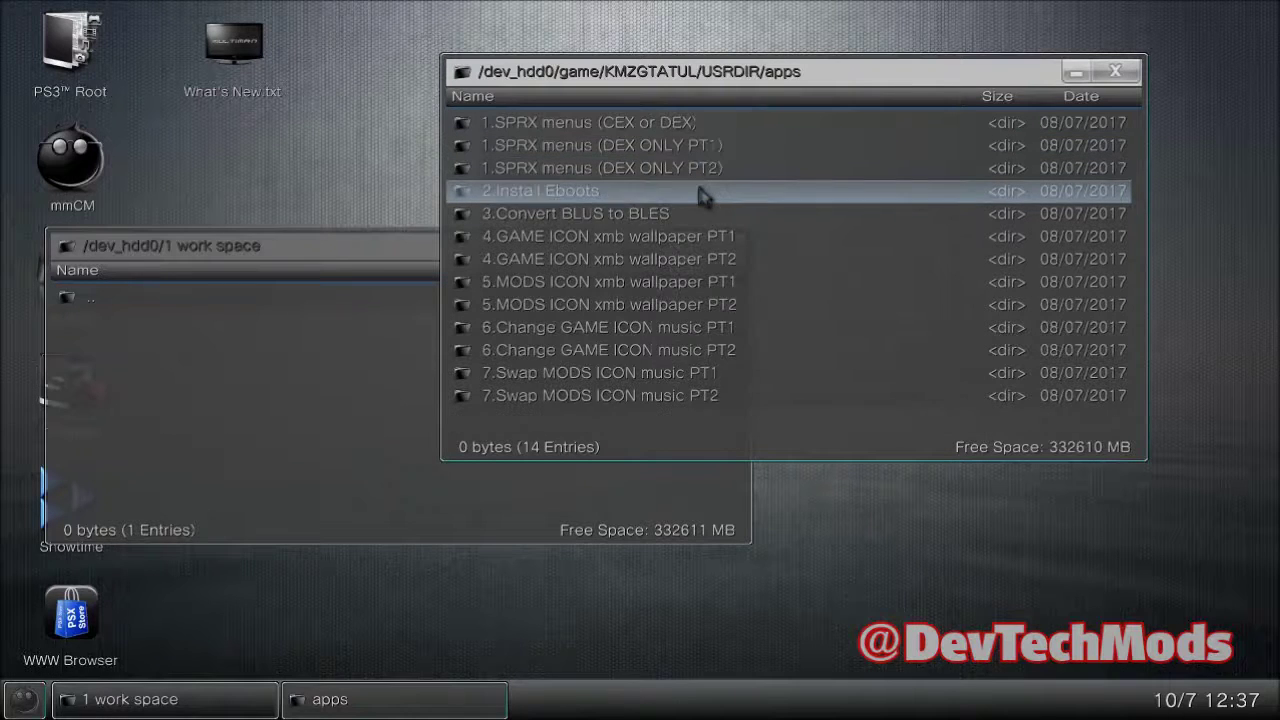
scroll(702, 193, down, 3)
scroll(690, 225, up, 2)
scroll(683, 238, up, 4)
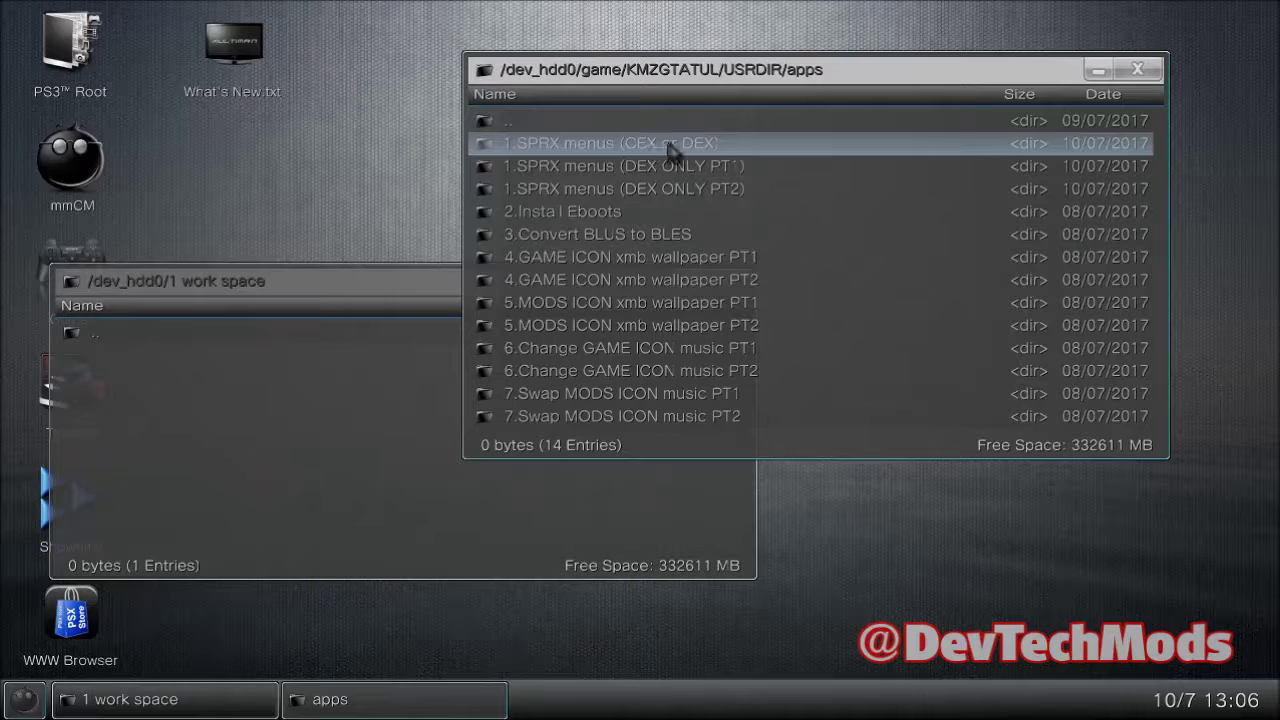
Select the SPRX menus (DEX ONLY PT1) folder and open a third window at dev_usb000/UDATED new menus
click(618, 172)
click(105, 100)
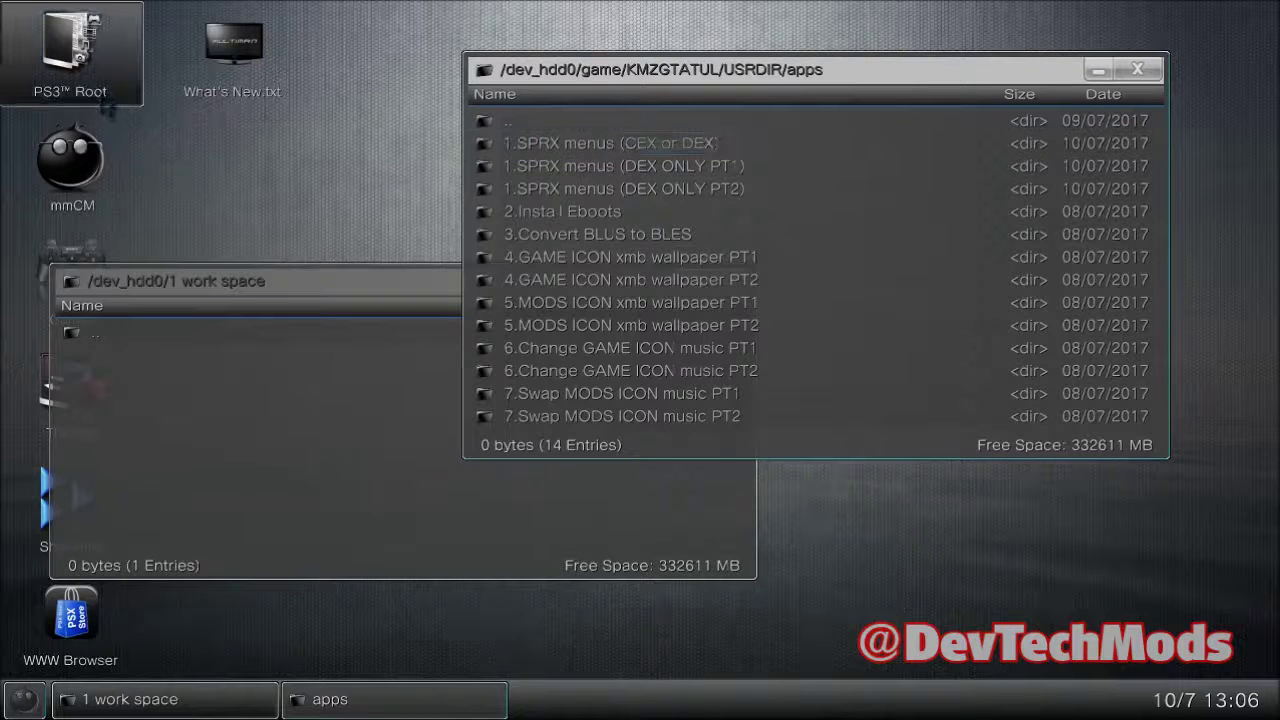
double_click(105, 100)
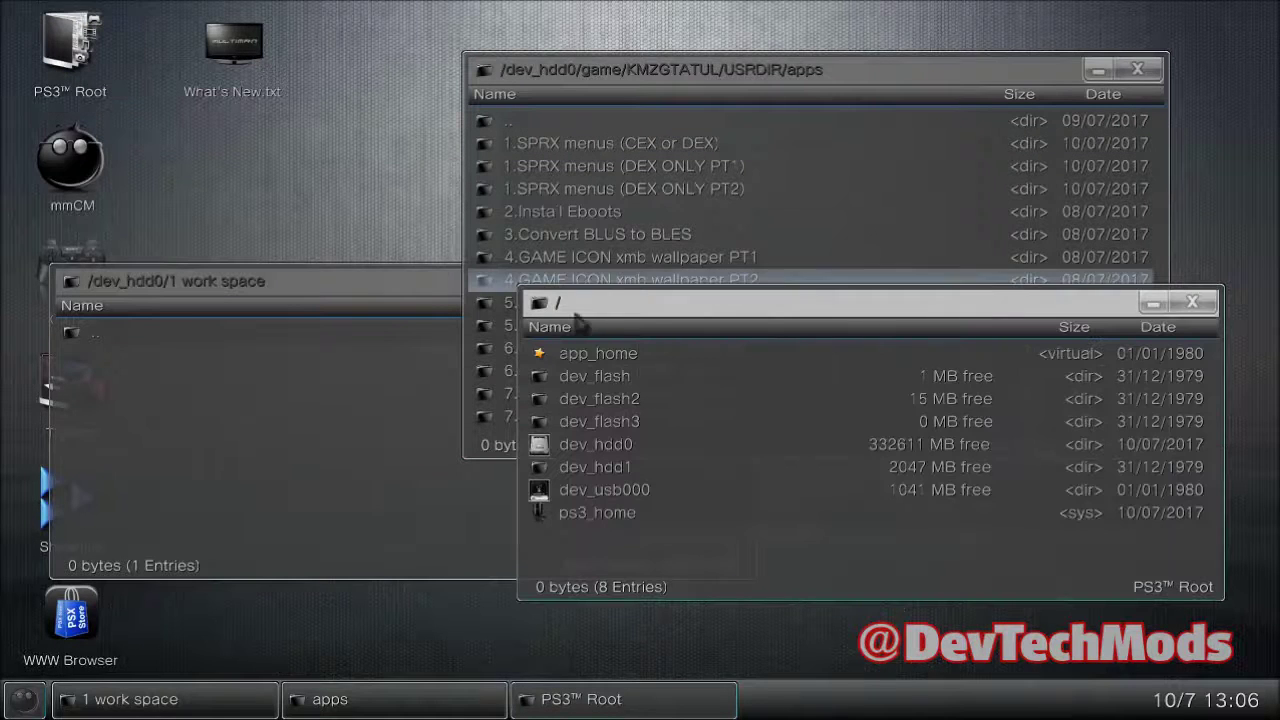
double_click(620, 489)
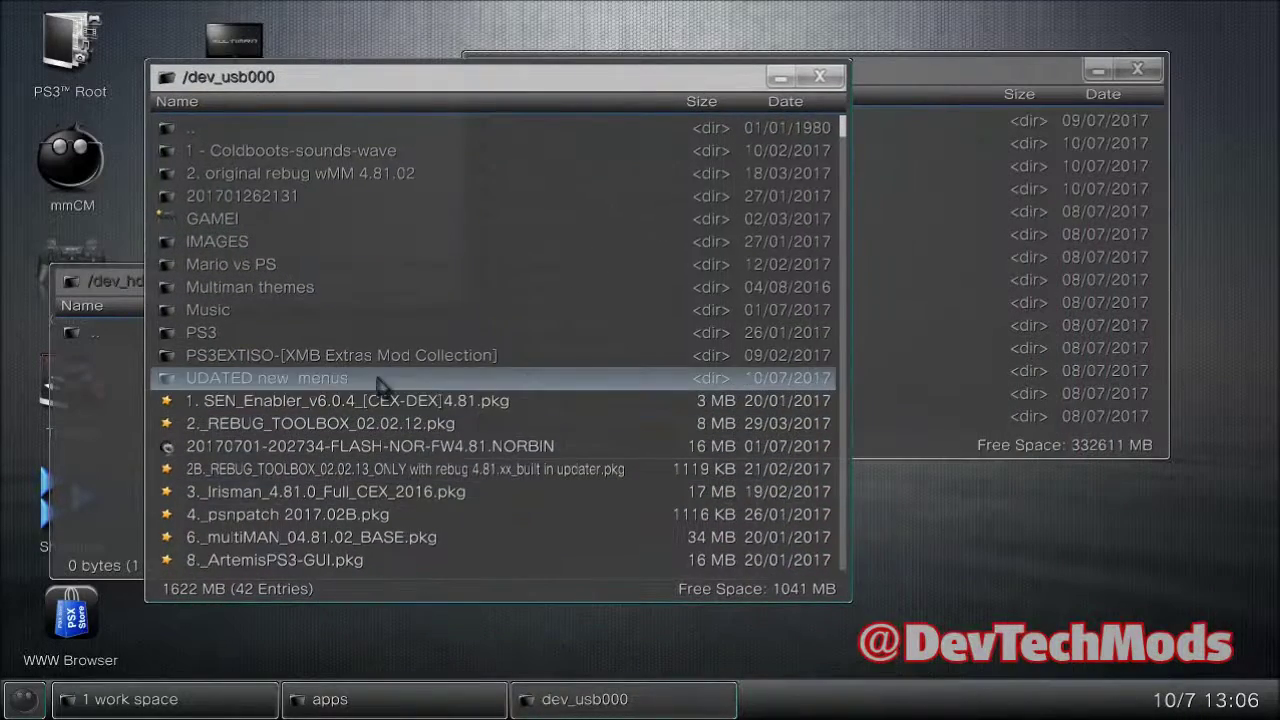
double_click(338, 384)
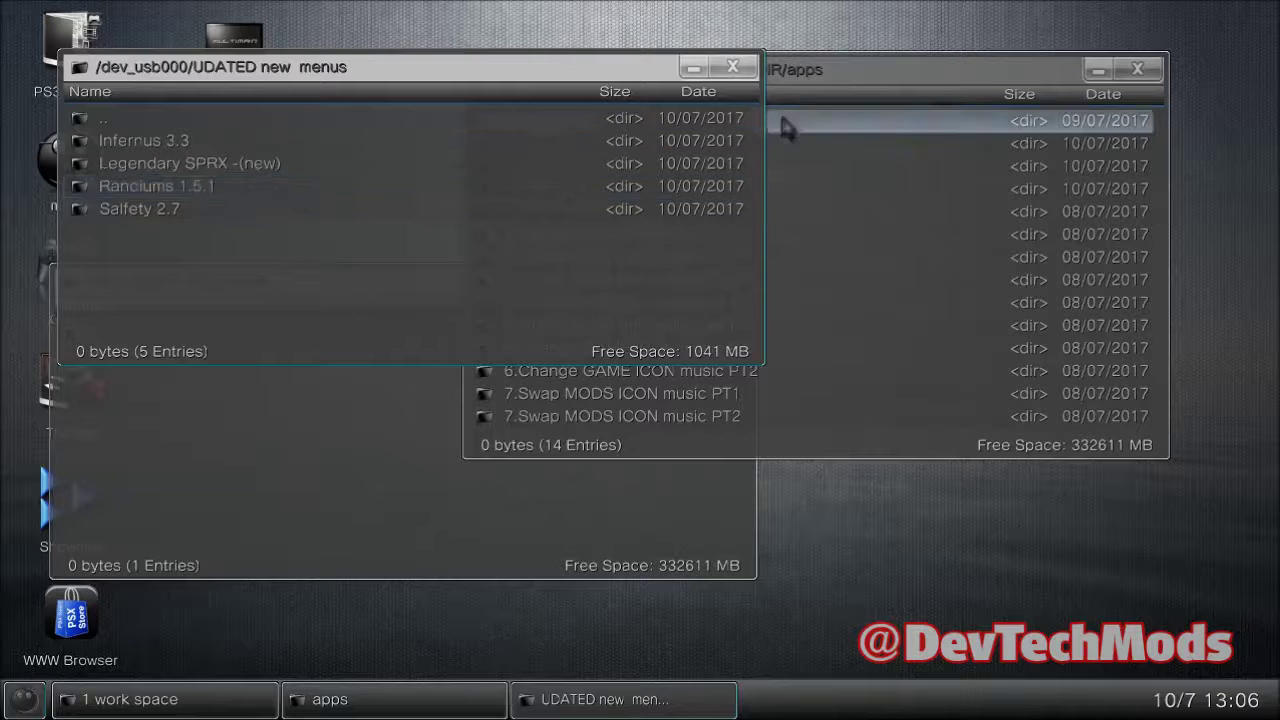
click(821, 74)
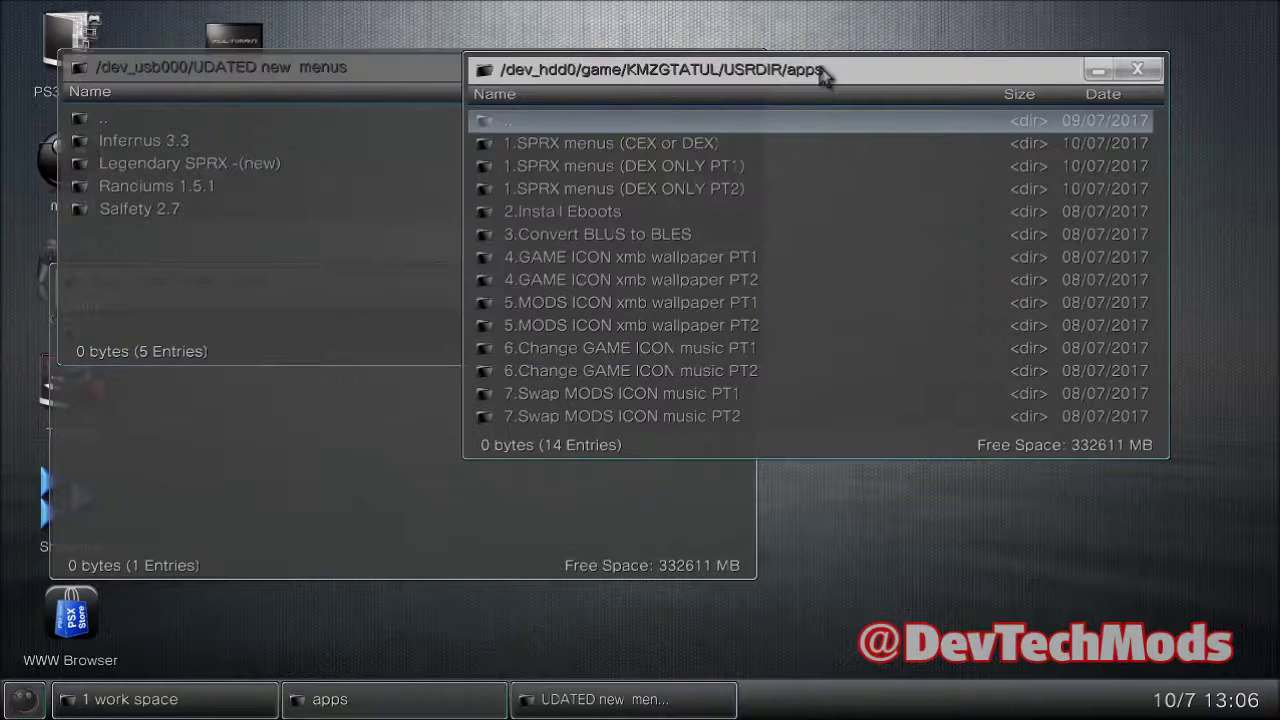
Browse into 1.SPRX menus (CEX or DEX)/All-All-Randiums 1.3/PS3~dev_hdd0~tmp
double_click(680, 145)
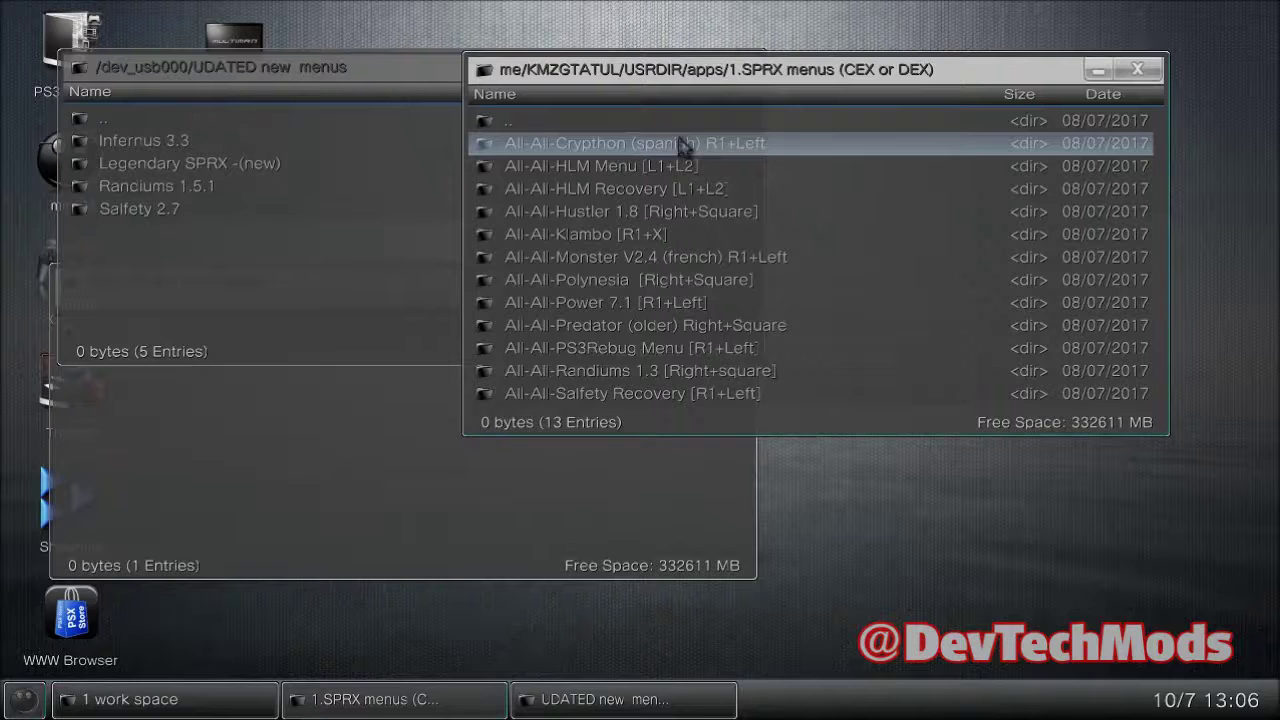
double_click(697, 375)
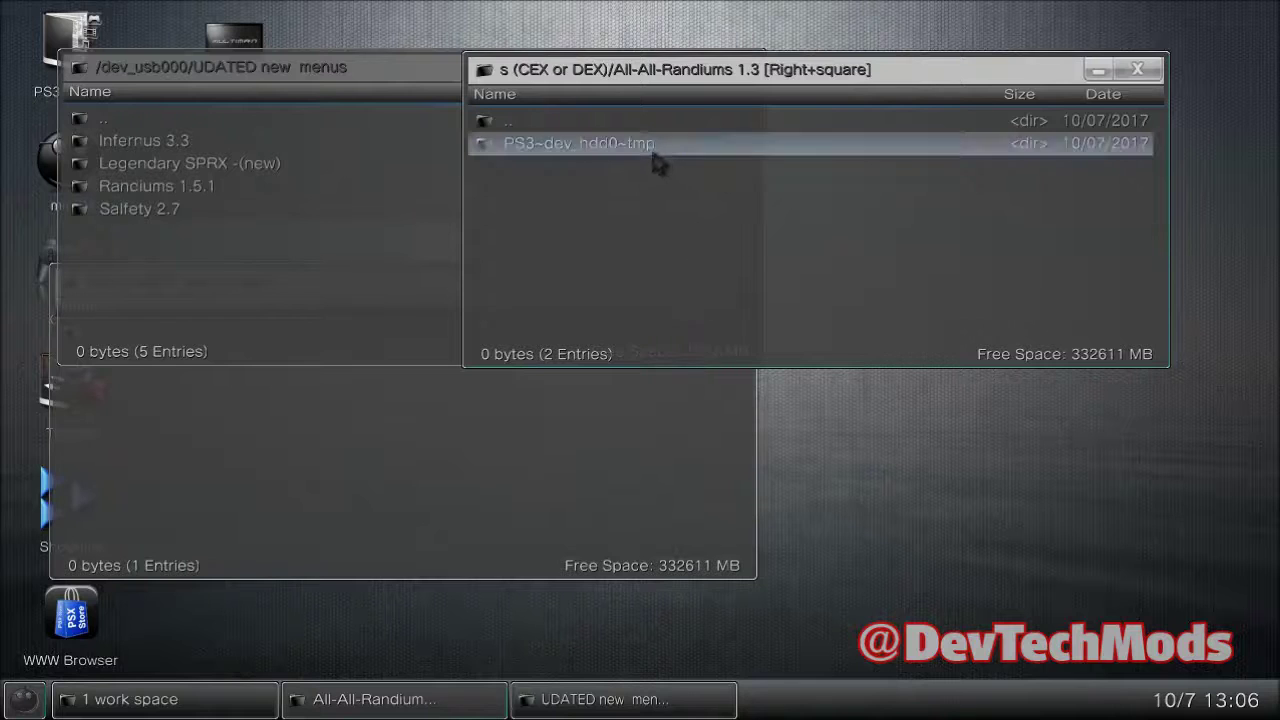
double_click(657, 150)
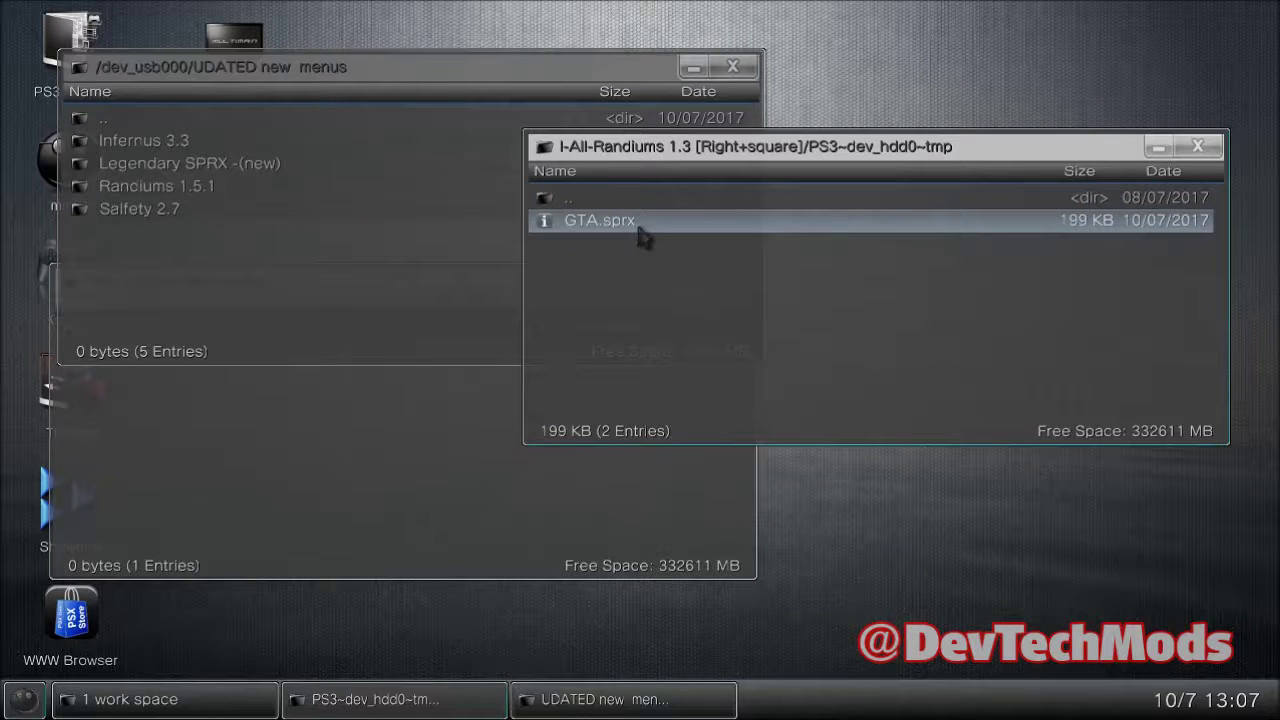
Delete the old GTA.sprx from the tmp folder, confirming with Yes
click(640, 230)
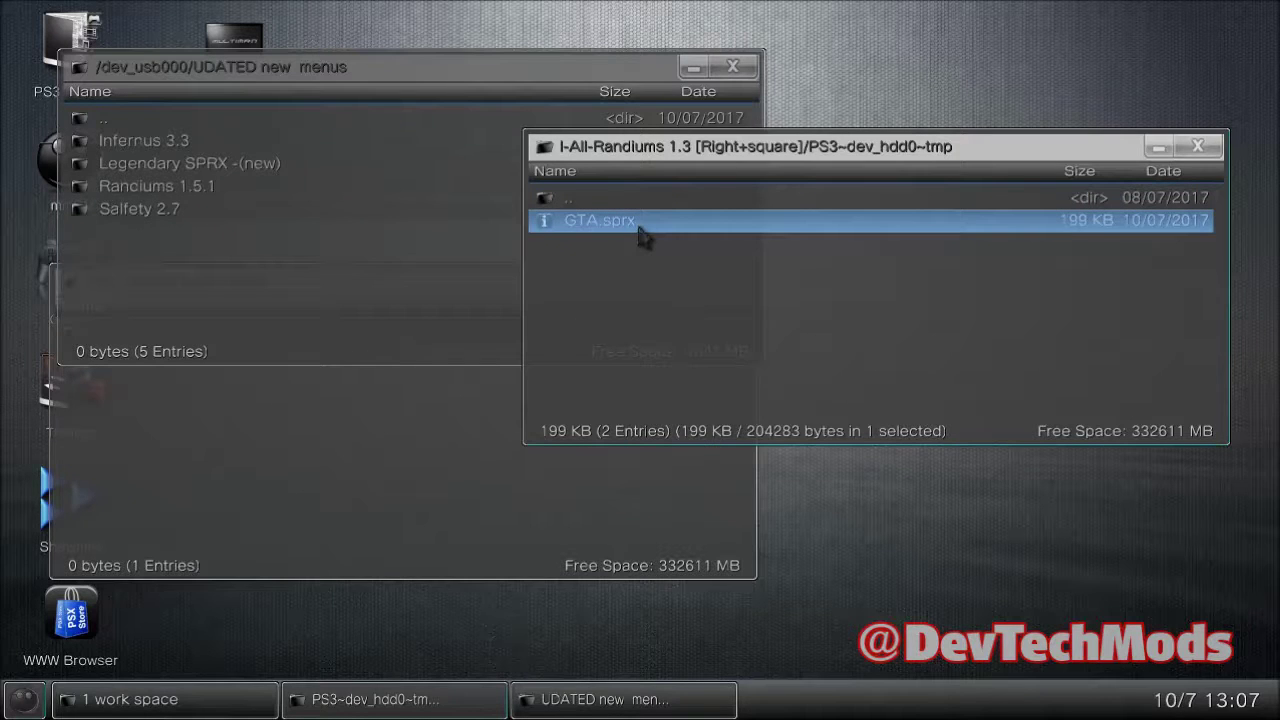
right_click(640, 233)
key(Down)
key(Down)
key(Down)
key(Down)
key(Down)
key(Down)
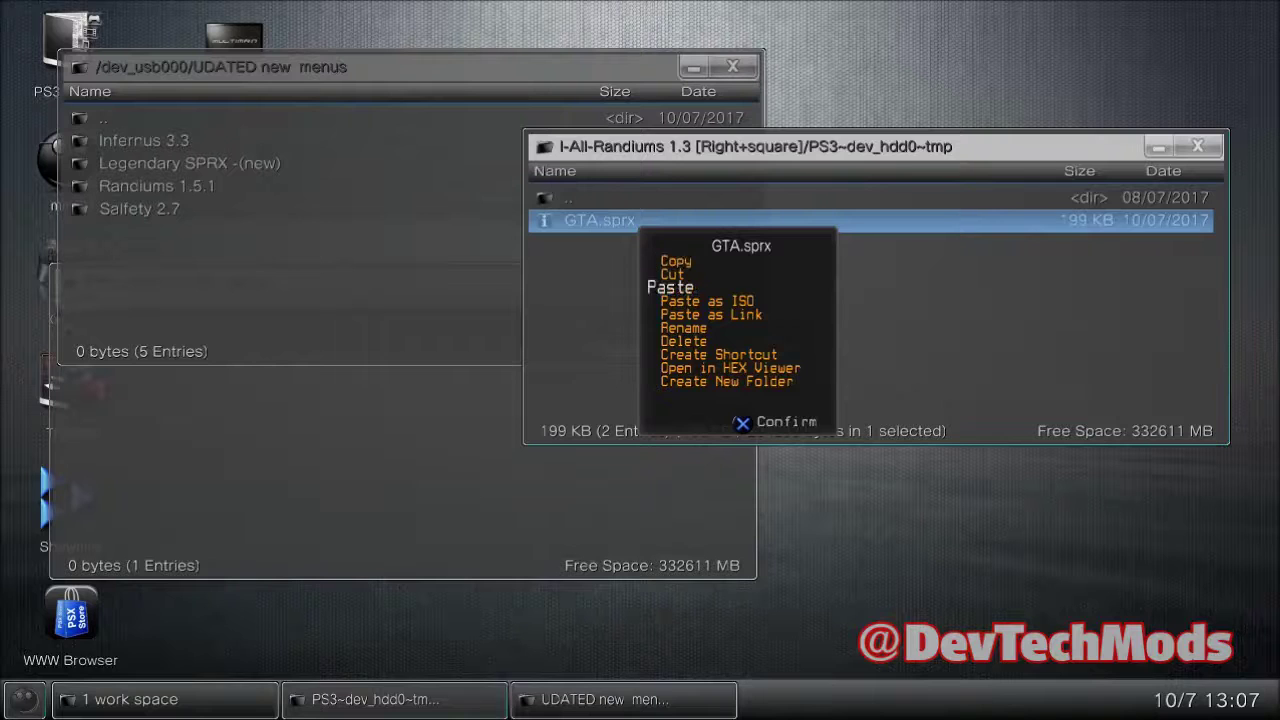
key(Return)
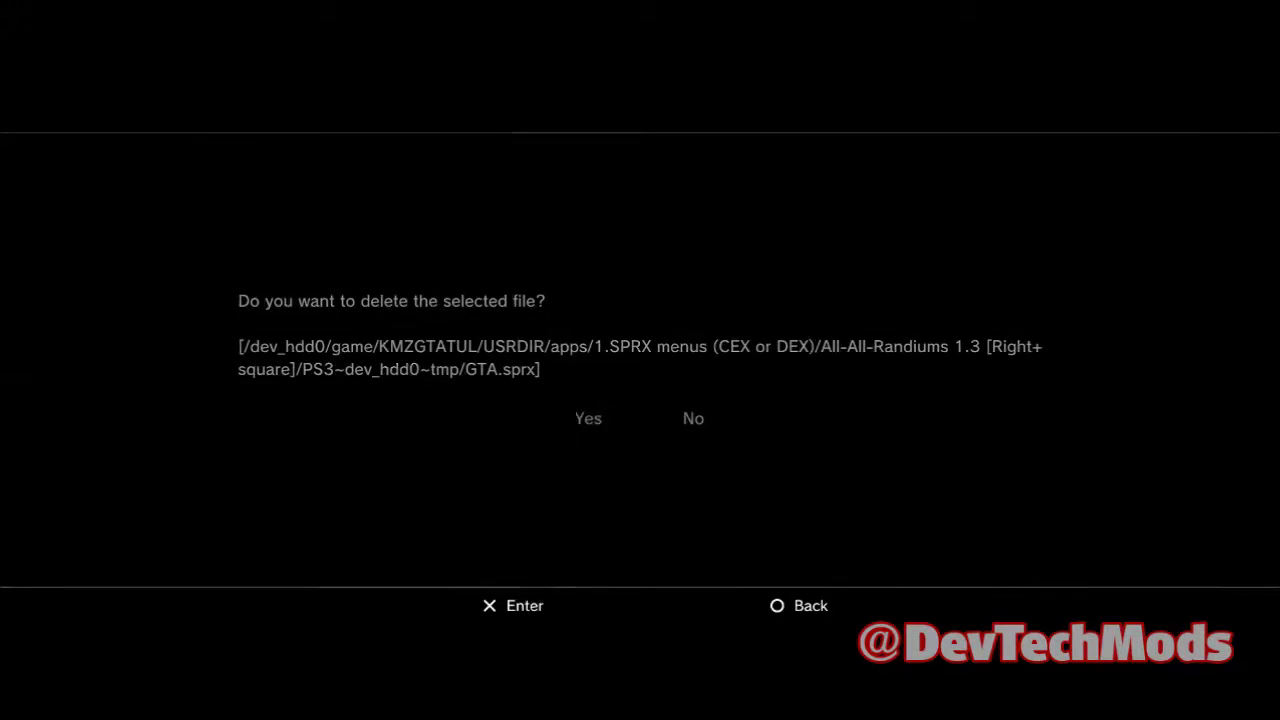
key(Left)
key(Return)
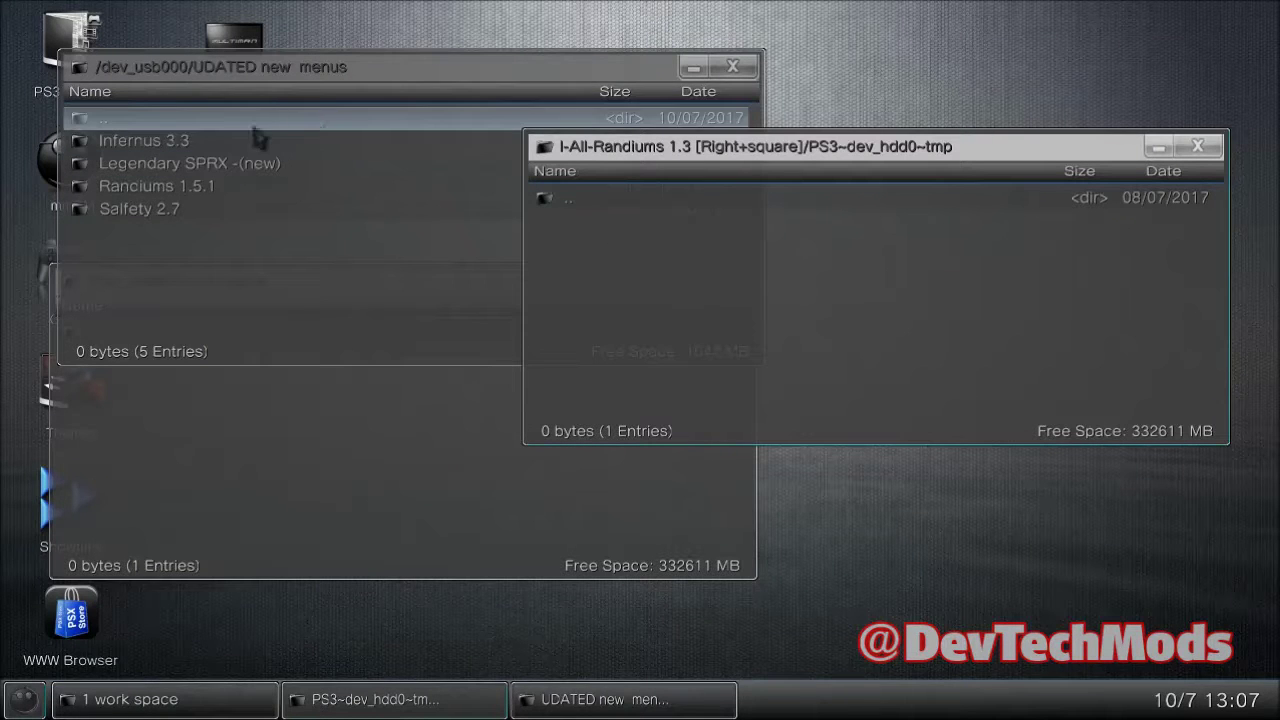
Copy the 199 KB GTA.sprx from the USB's Randiums 1.5.1 folder
click(166, 193)
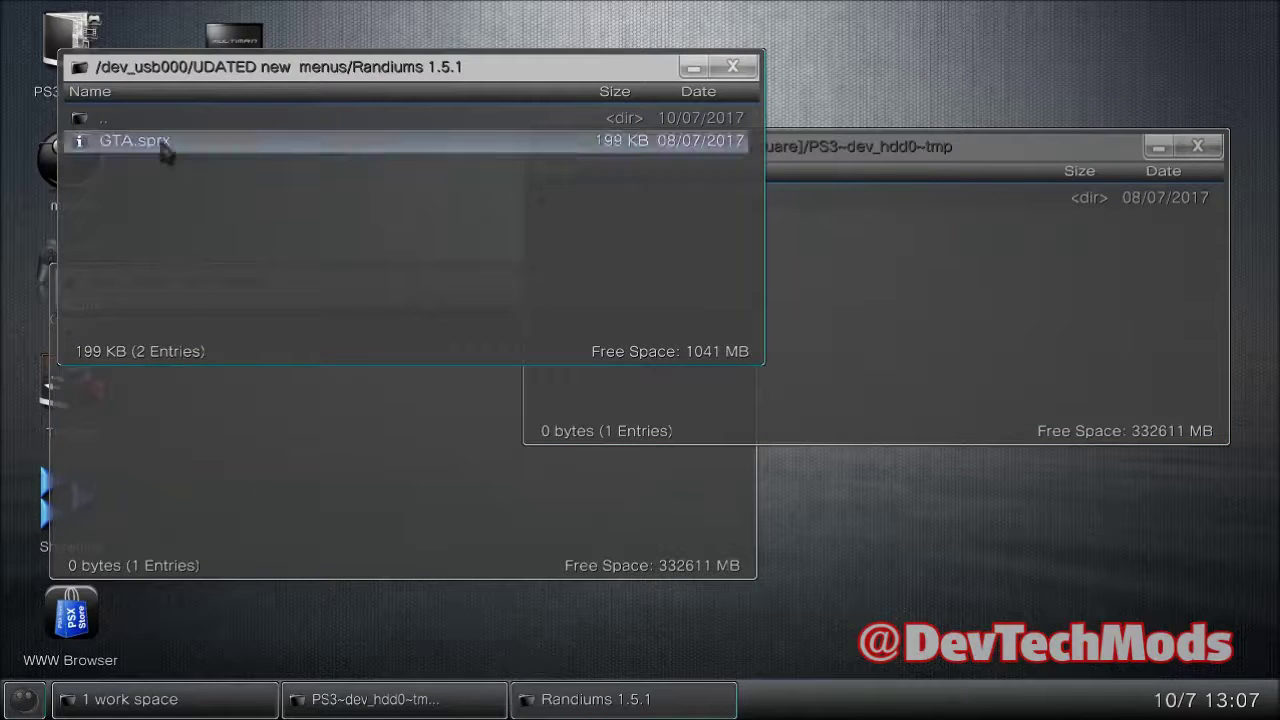
click(165, 147)
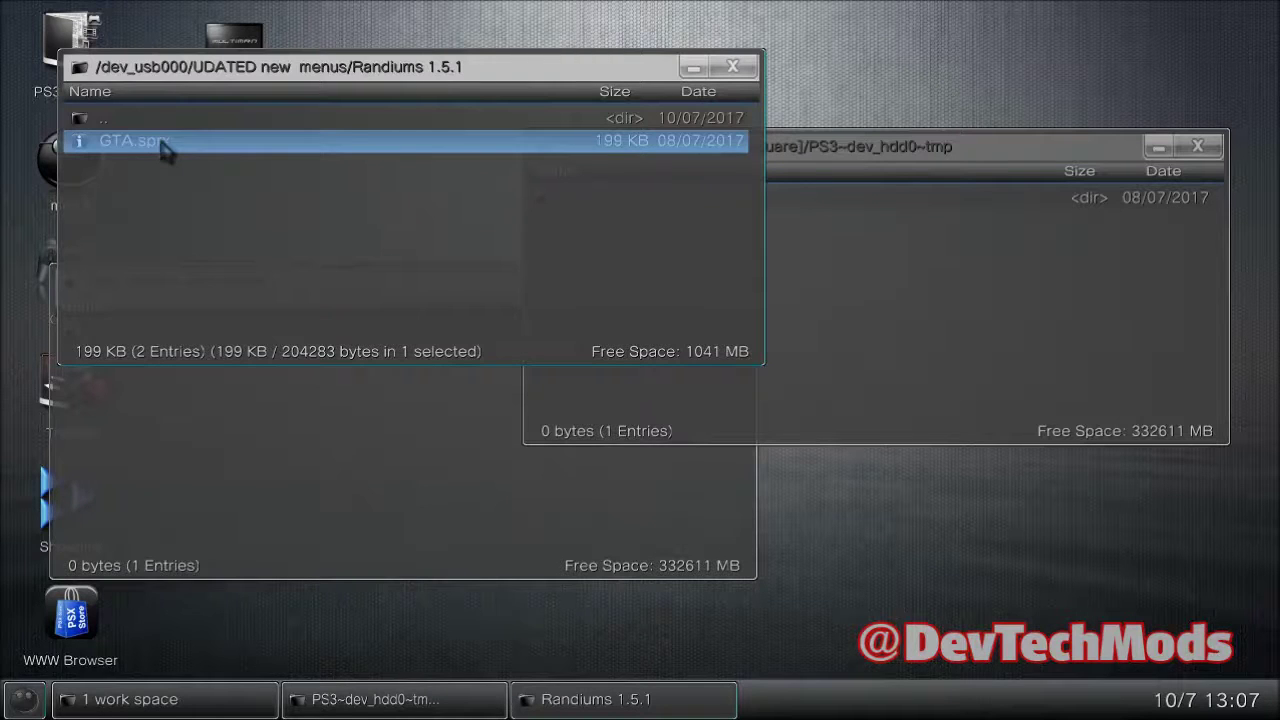
right_click(165, 148)
key(Down)
key(Up)
key(Return)
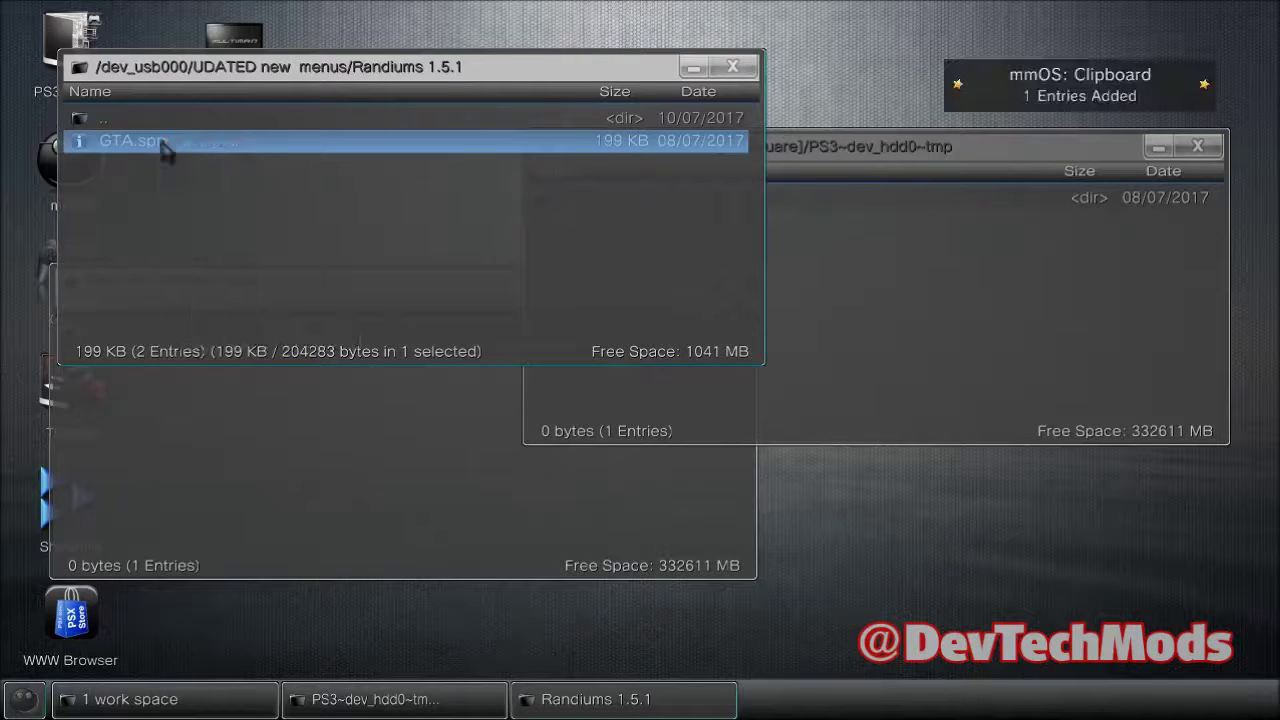
Paste GTA.sprx into the All-All-Randiums 1.3 tmp folder and confirm the copy
click(977, 263)
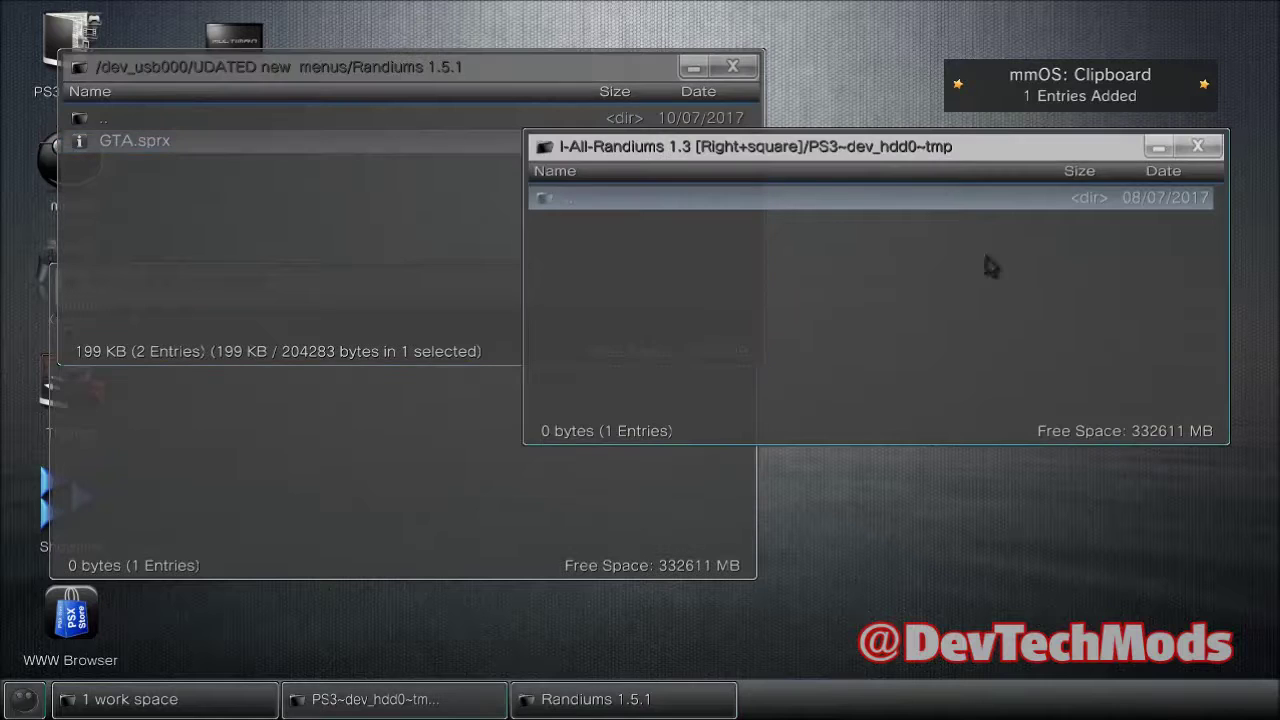
right_click(923, 263)
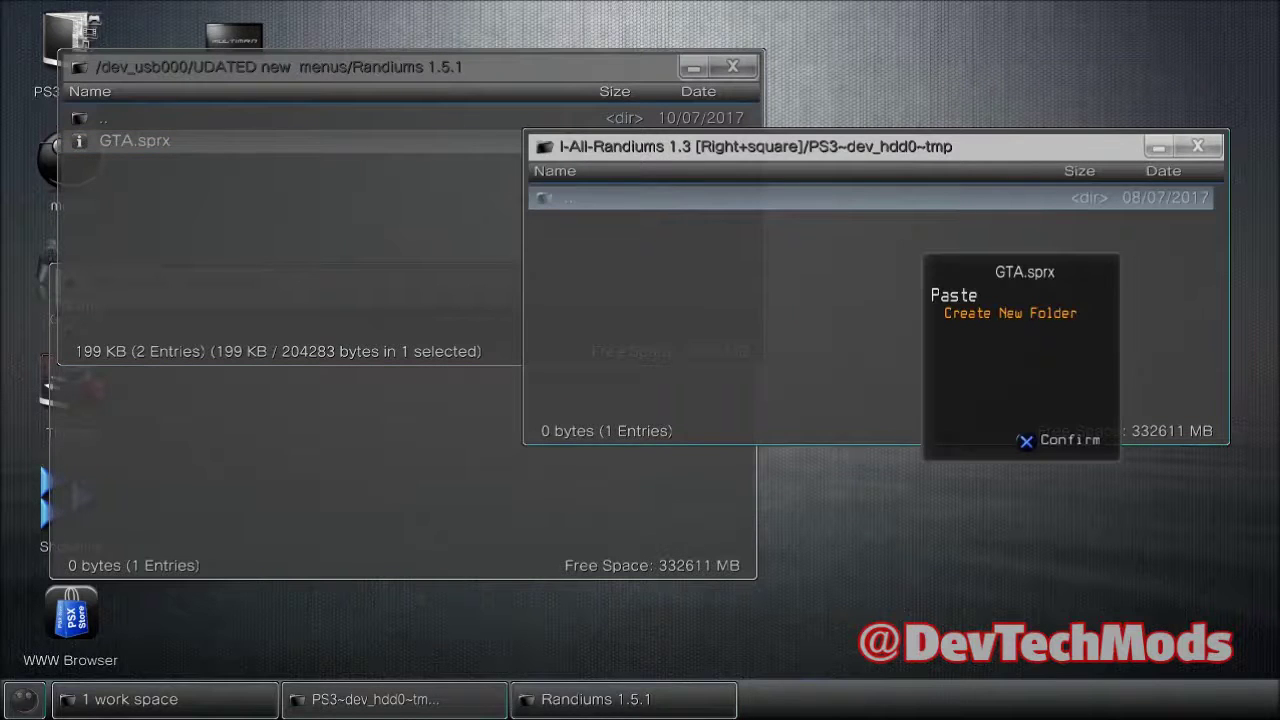
key(Return)
key(Return)
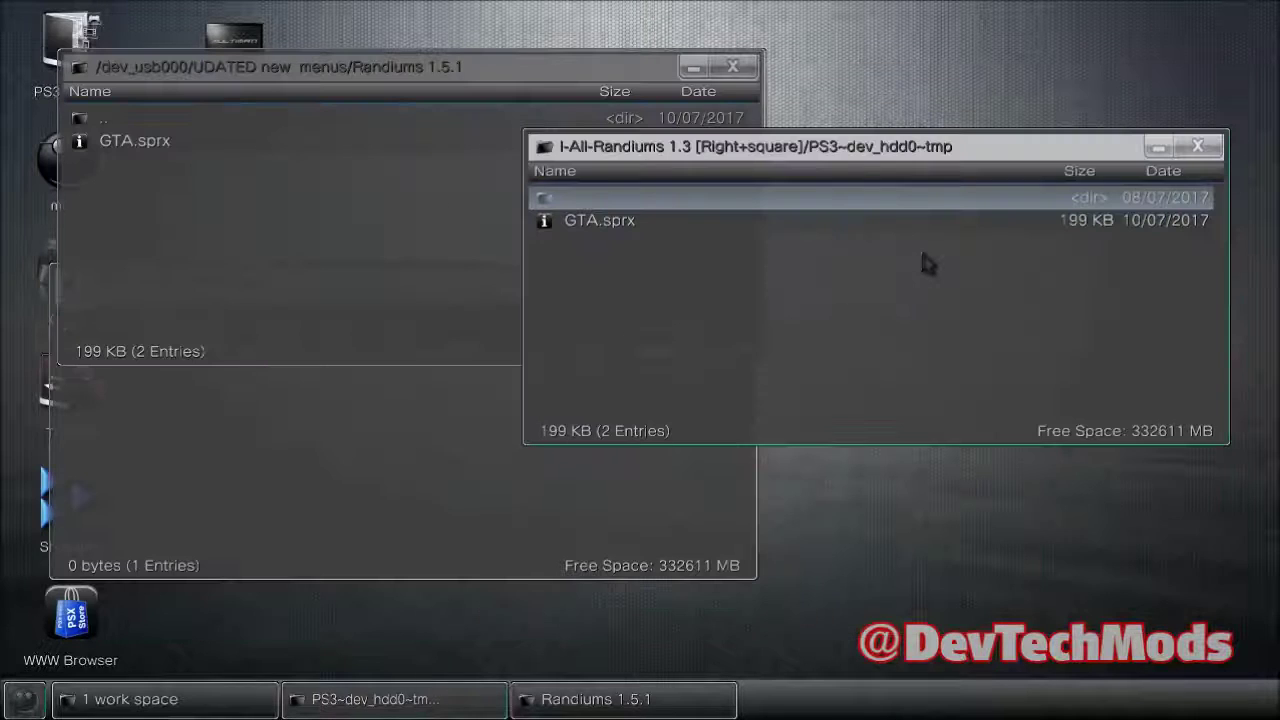
Go up to 1.SPRX menus (CEX or DEX) and start renaming the All-All-Randiums 1.3 folder
key(Return)
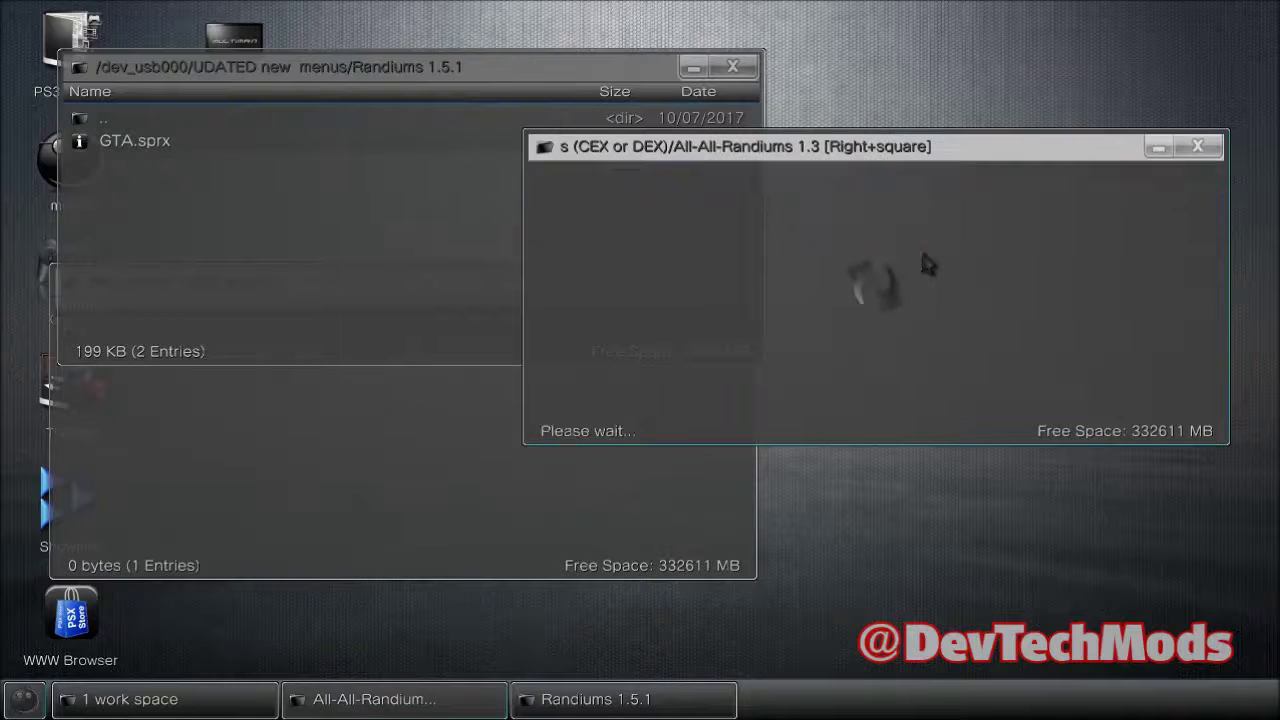
key(Return)
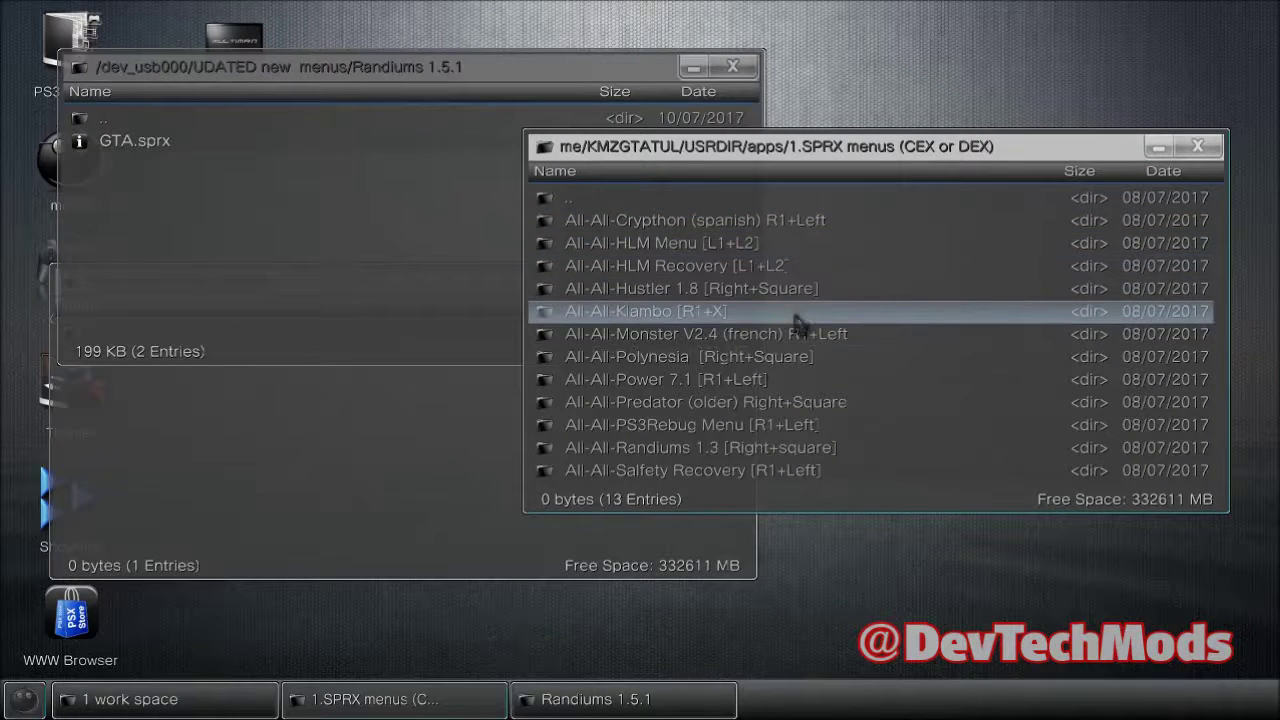
click(737, 456)
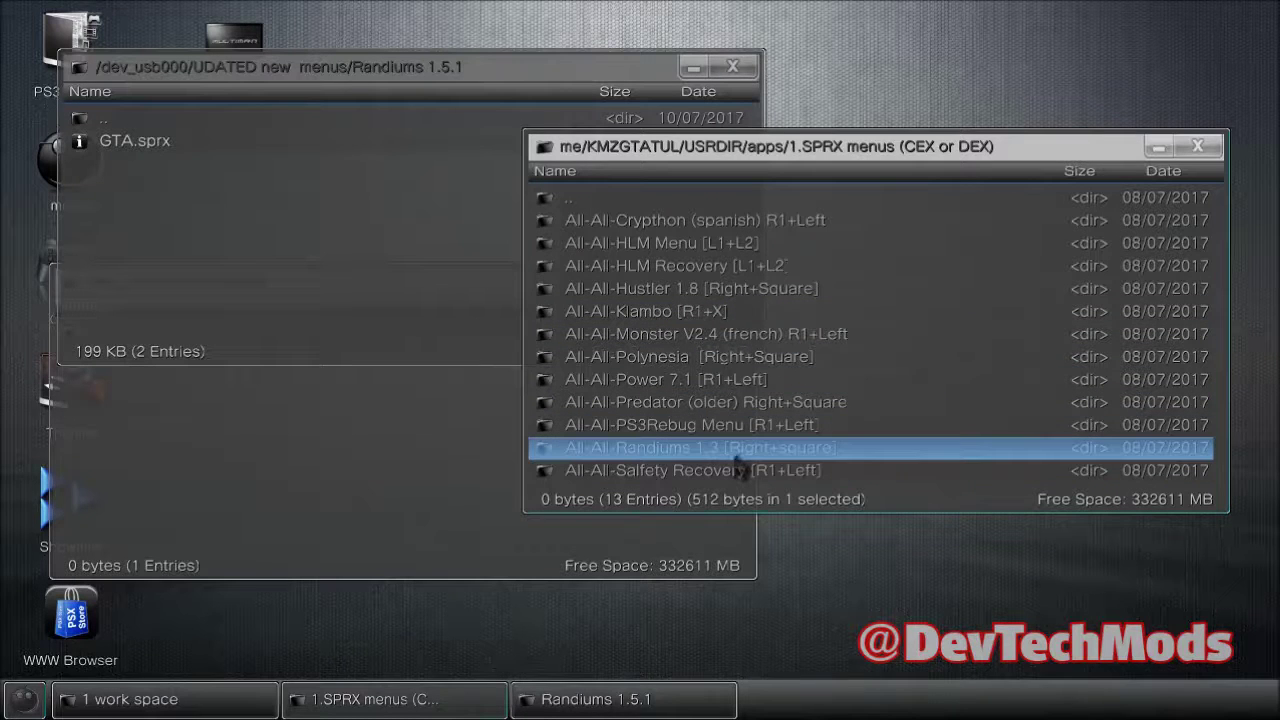
right_click(737, 462)
key(Down)
key(Down)
key(Down)
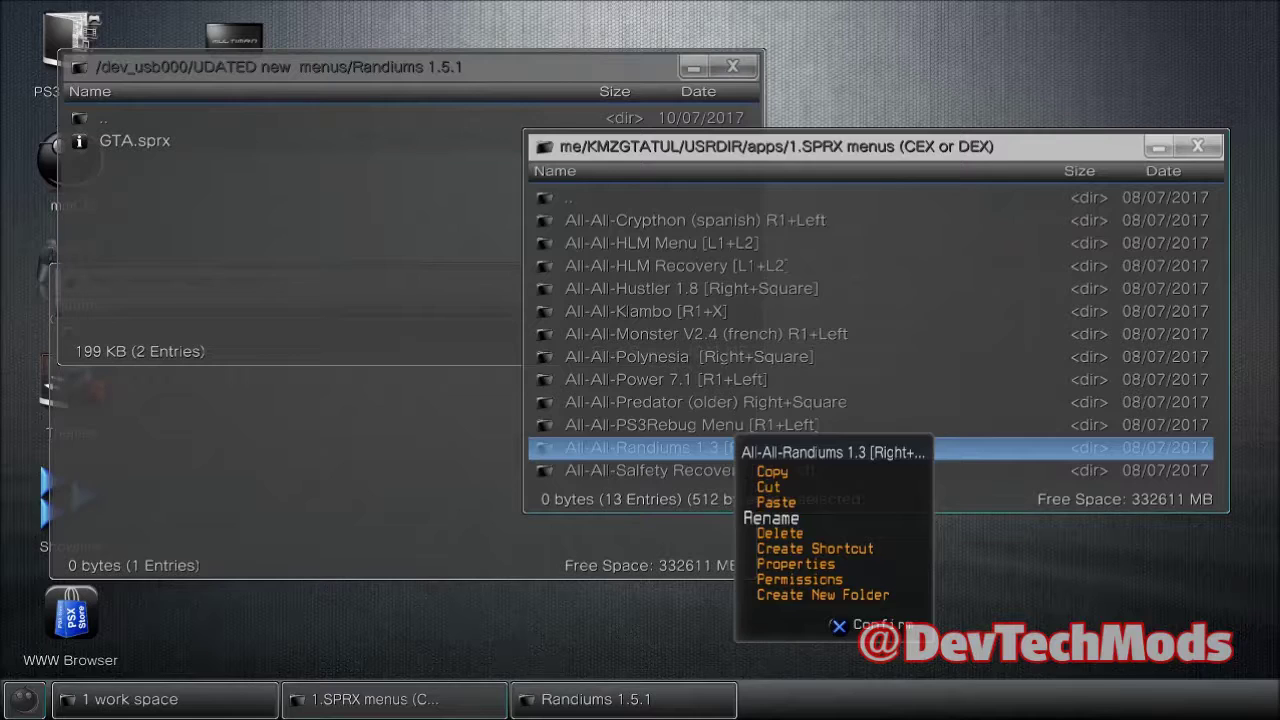
key(Return)
Change the folder's version from 1.3 to 1.5.1 and confirm the new name
key(Left)
key(Left)
key(Left)
key(Left)
key(Left)
key(Left)
key(Left)
key(Left)
key(Left)
key(Left)
key(Left)
key(Left)
key(Left)
key(Left)
key(BackSpace)
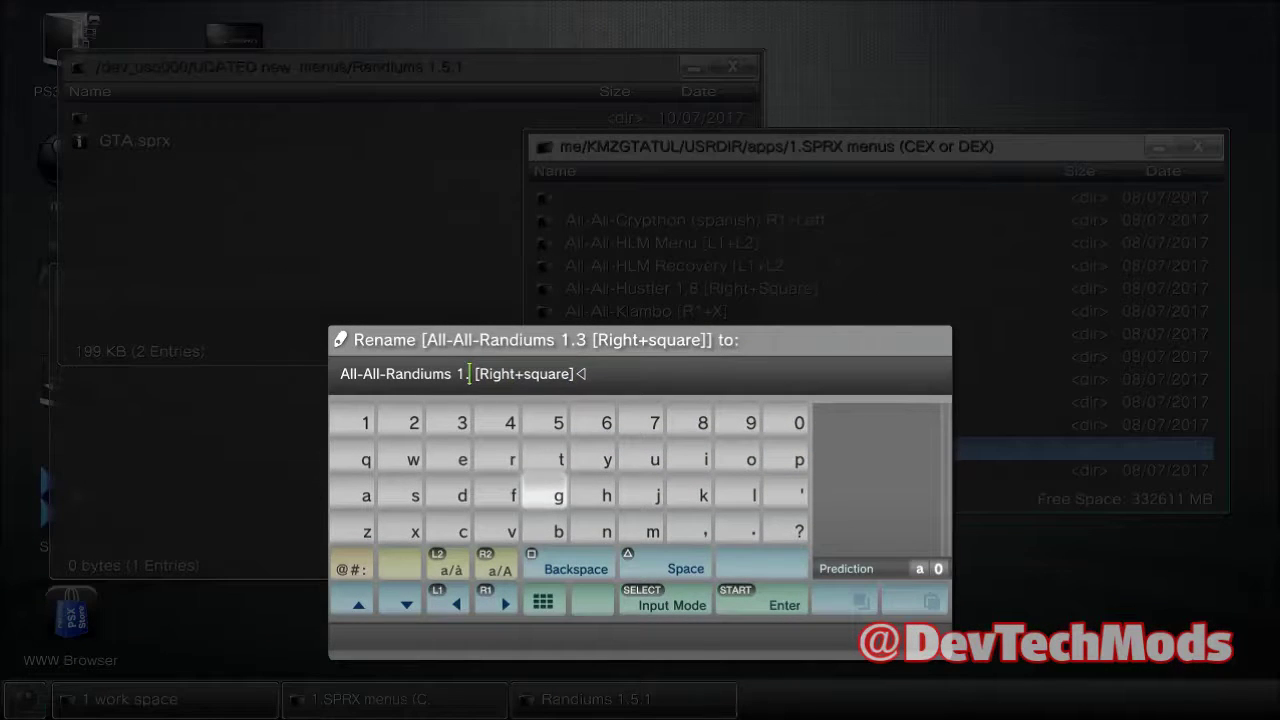
text(5)
key(Down)
key(Down)
key(Up)
key(Right)
key(Right)
key(Right)
key(Right)
text(.)
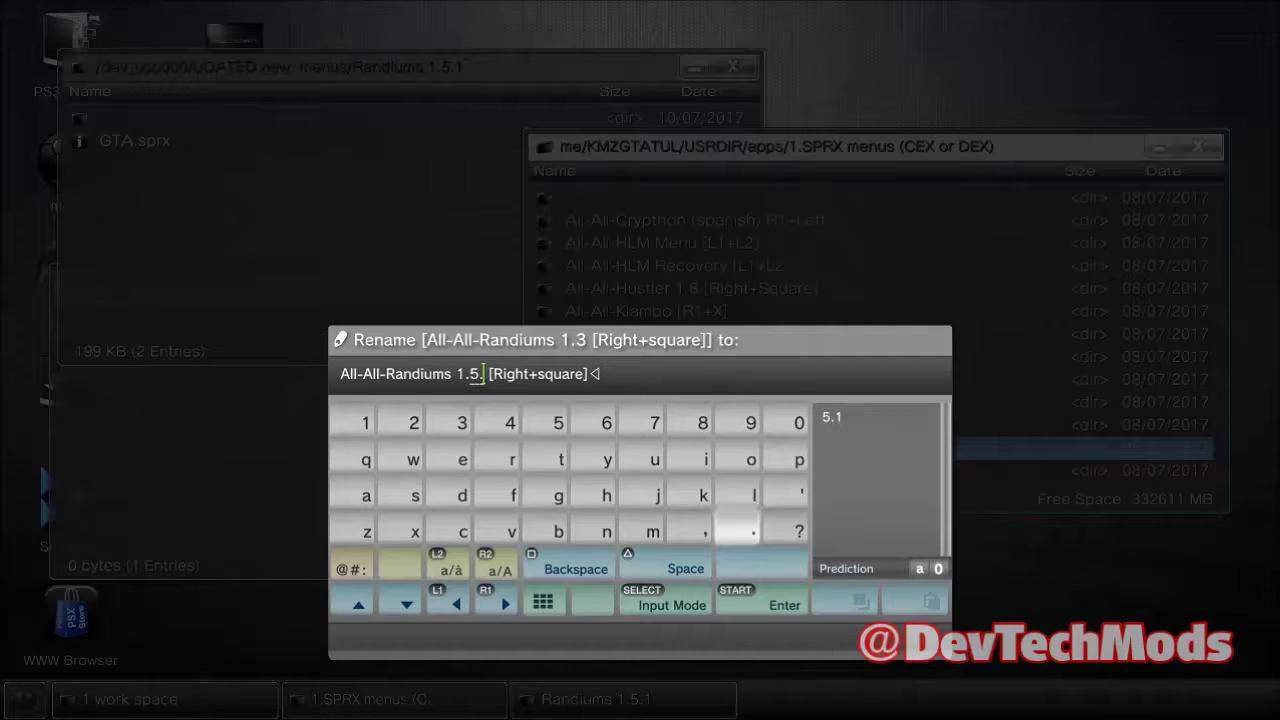
key(Right)
key(Right)
key(Up)
key(Up)
key(Up)
text(1)
key(Return)
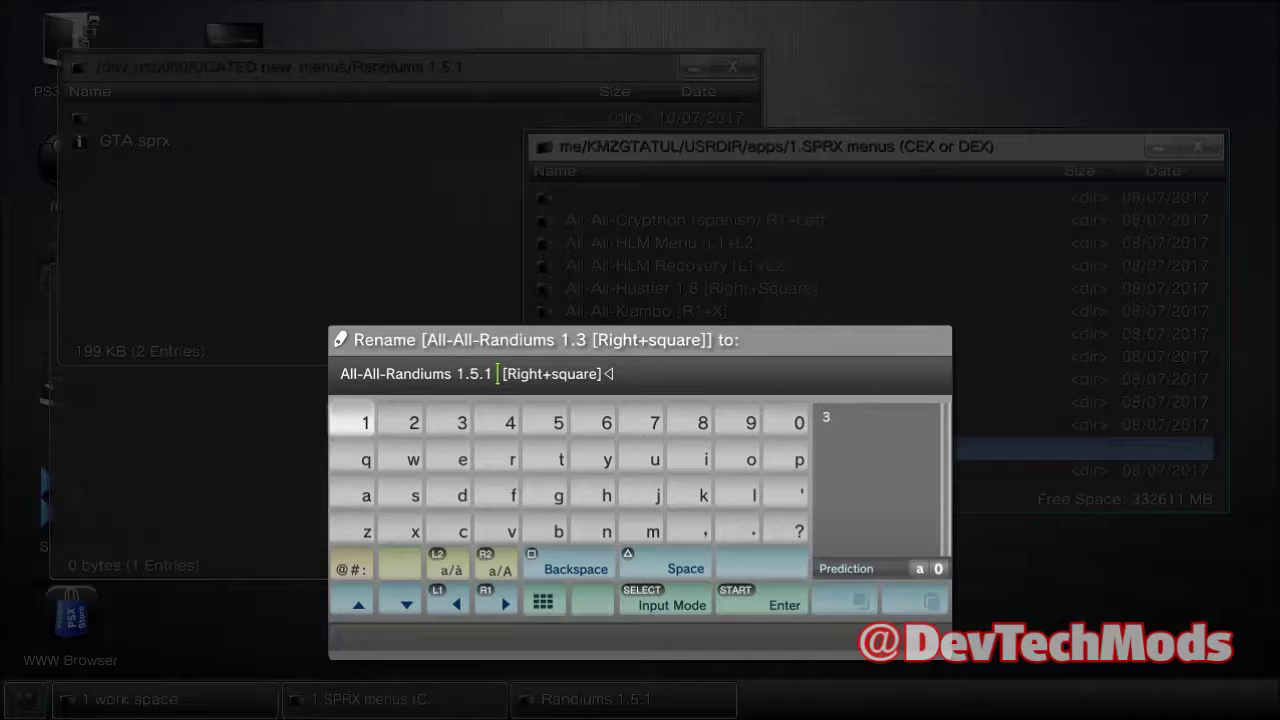
key(Return)
key(Up)
key(Up)
key(Up)
key(Up)
key(Up)
key(Up)
key(Up)
key(Up)
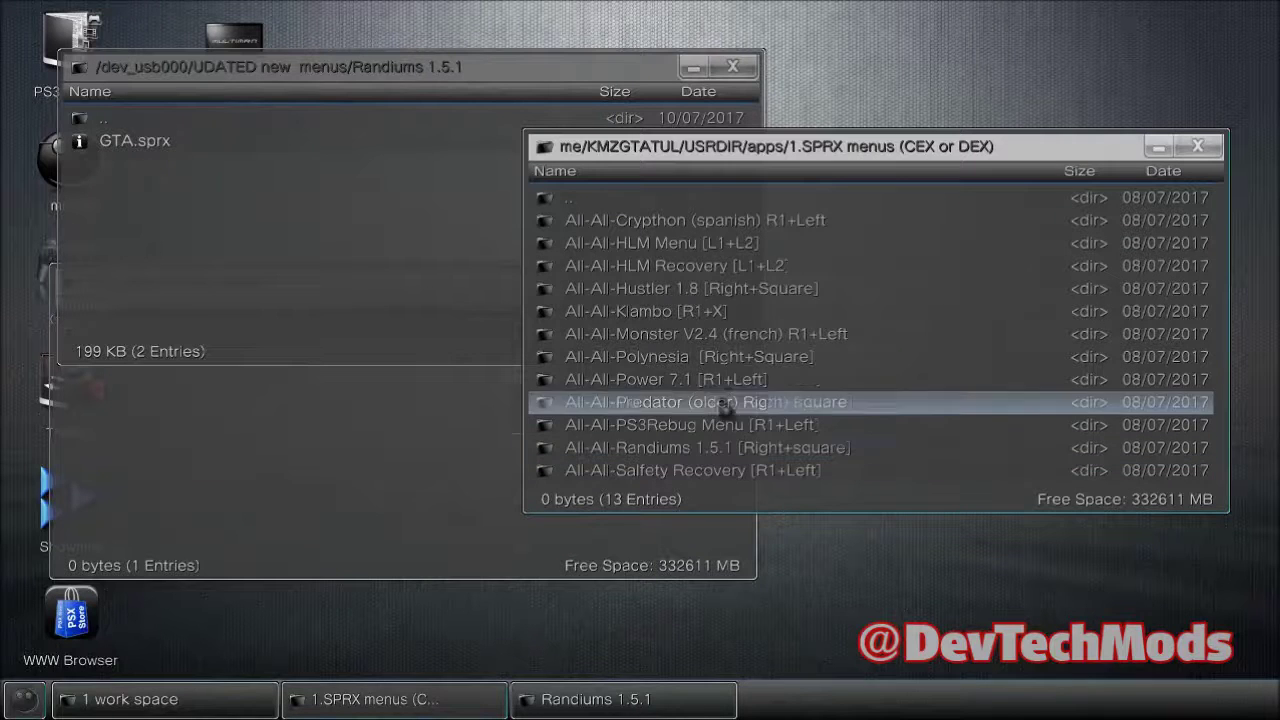
Navigate to apps/1.SPRX menus (DEX ONLY PT1)/All-DEX-Infernus v3.1/PS3~dev_hdd0~tmp
click(448, 252)
key(BackSpace)
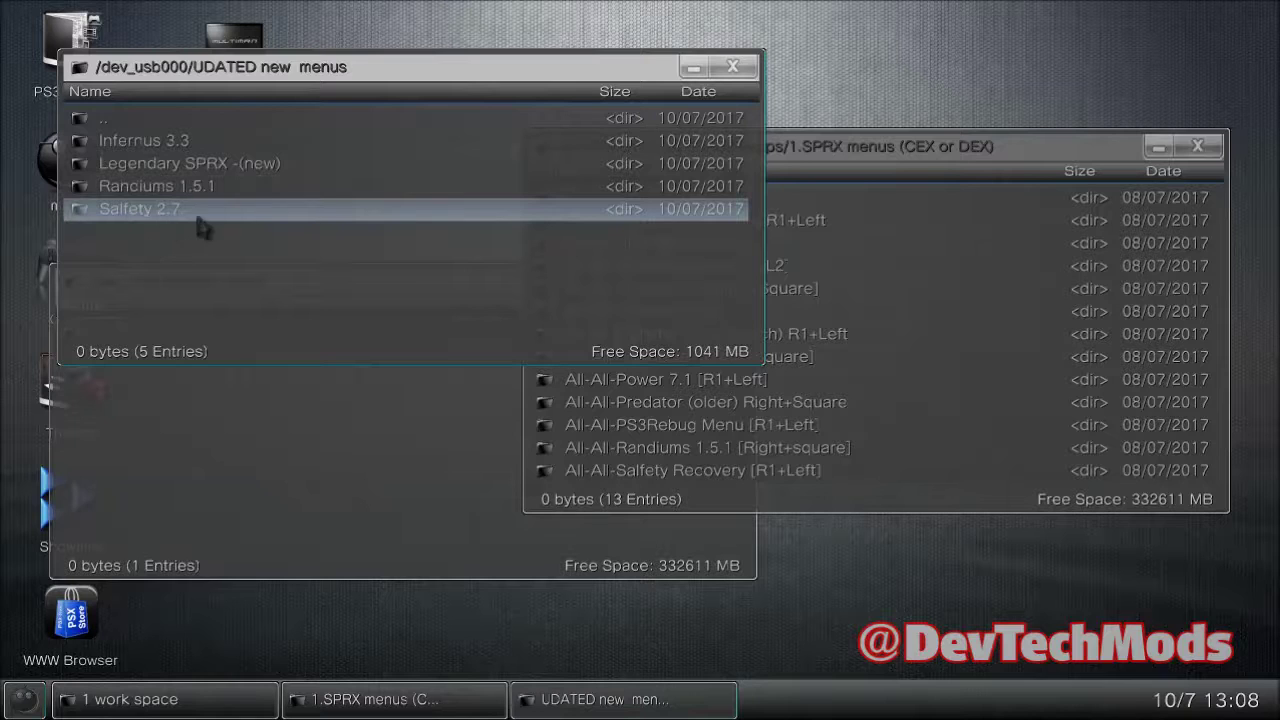
click(855, 155)
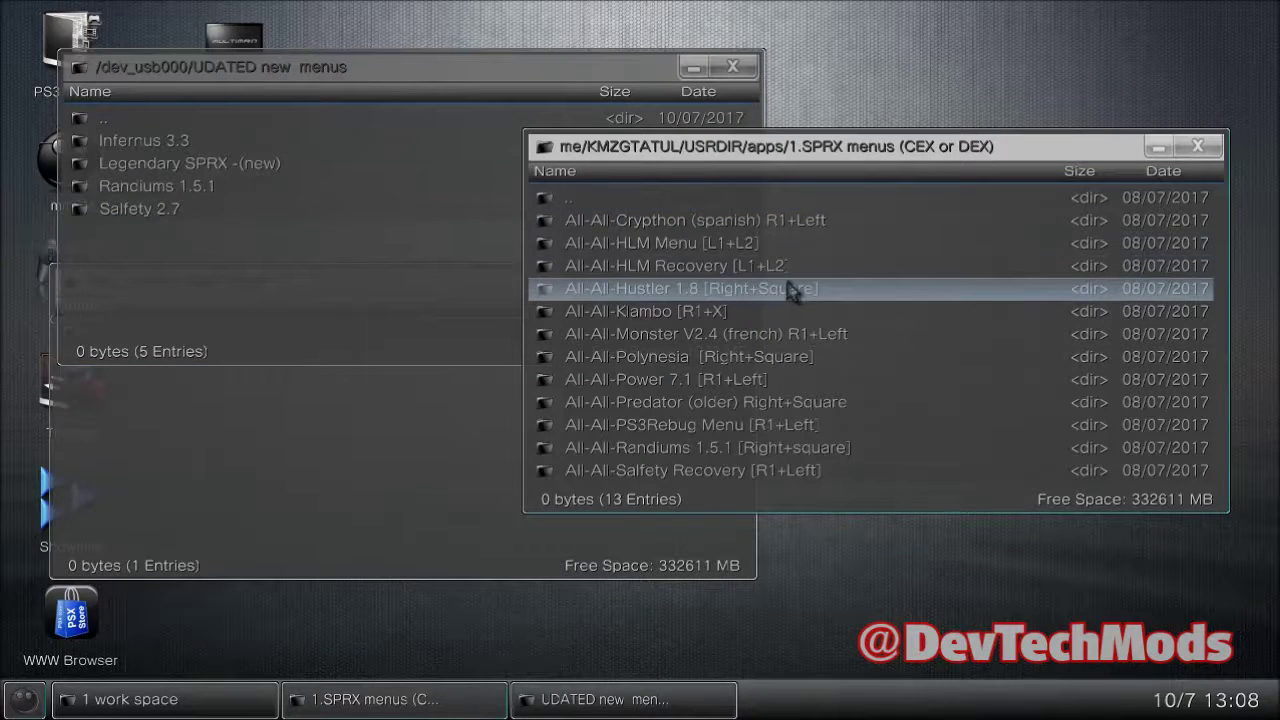
key(BackSpace)
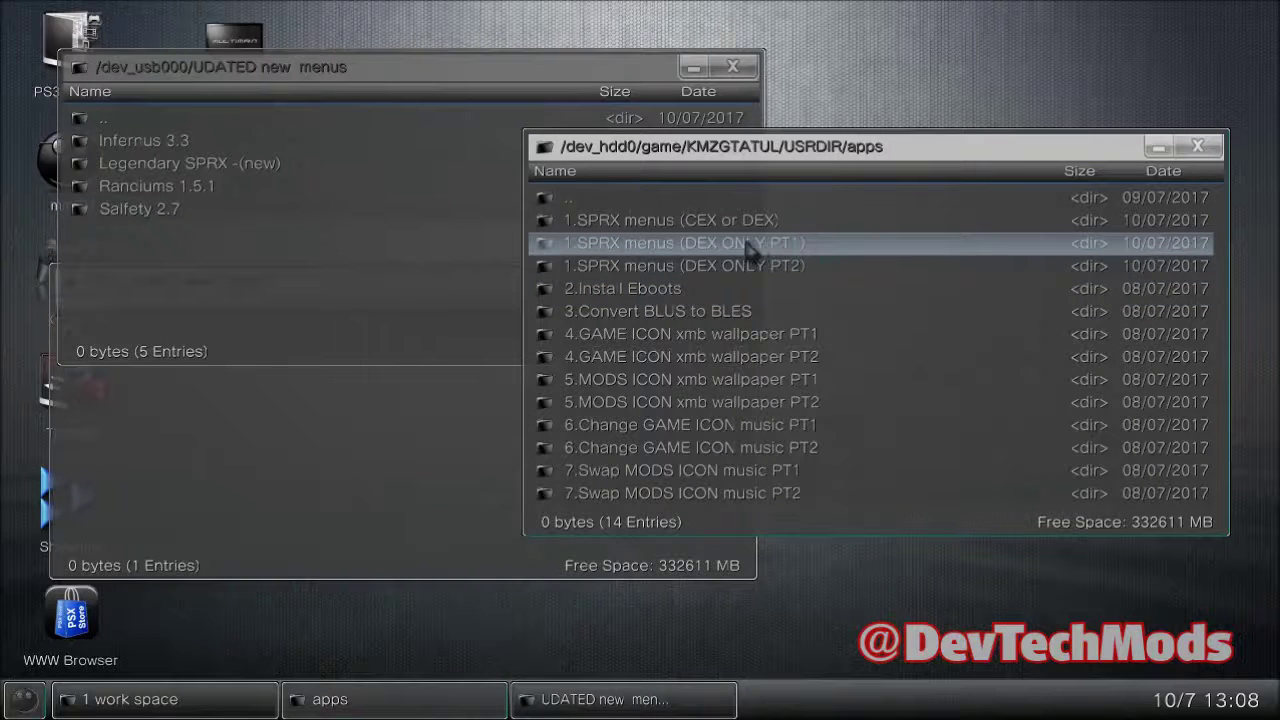
double_click(760, 247)
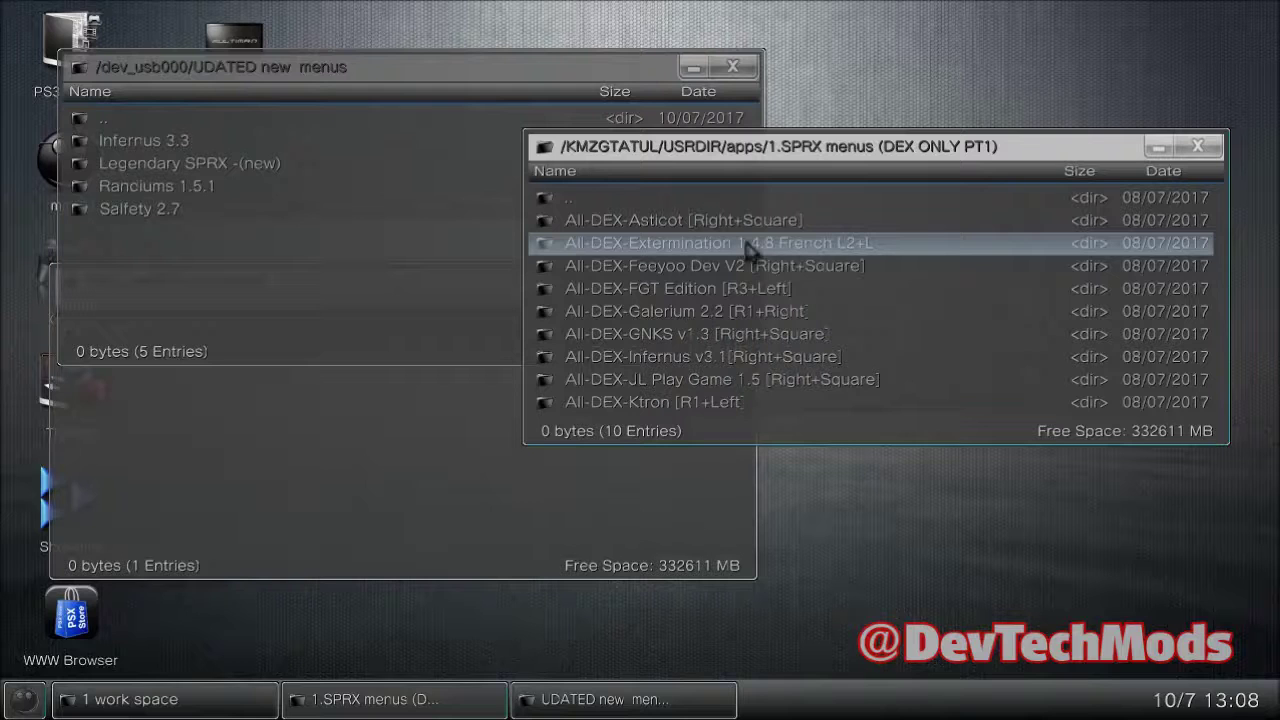
double_click(714, 360)
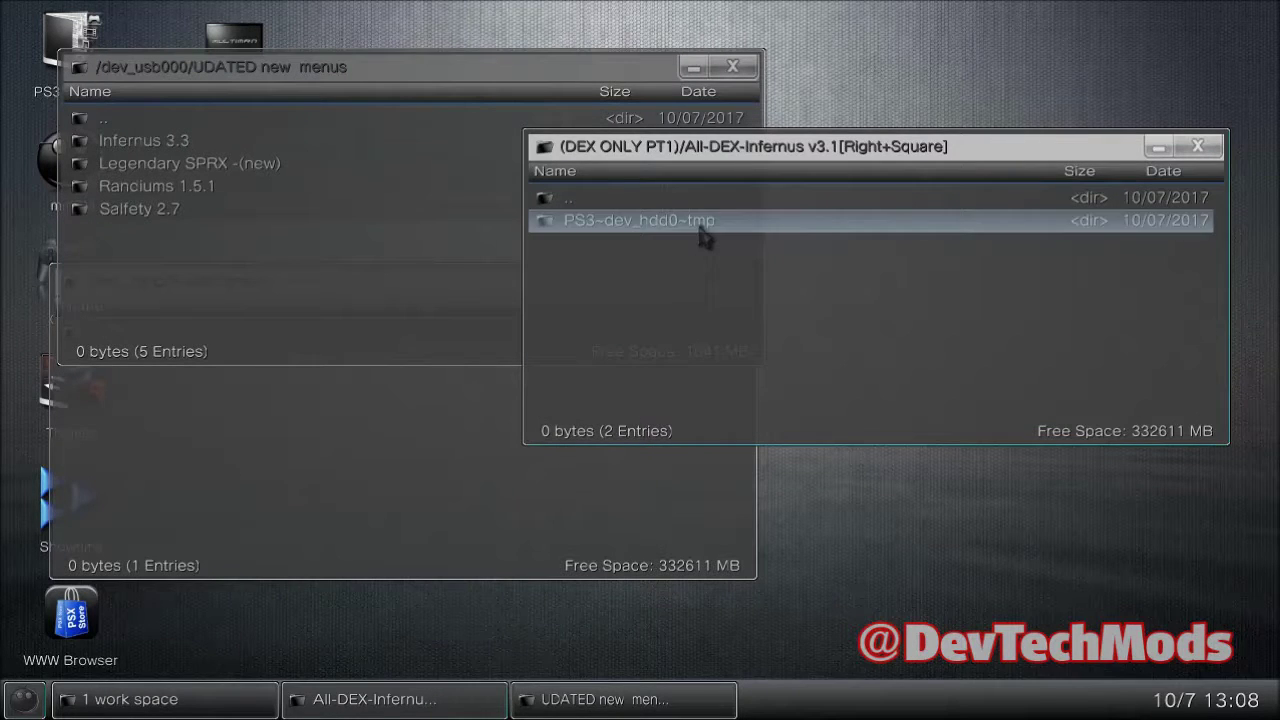
double_click(705, 225)
Delete the old 130 KB GTA.sprx from that tmp folder, confirming with Yes
click(686, 222)
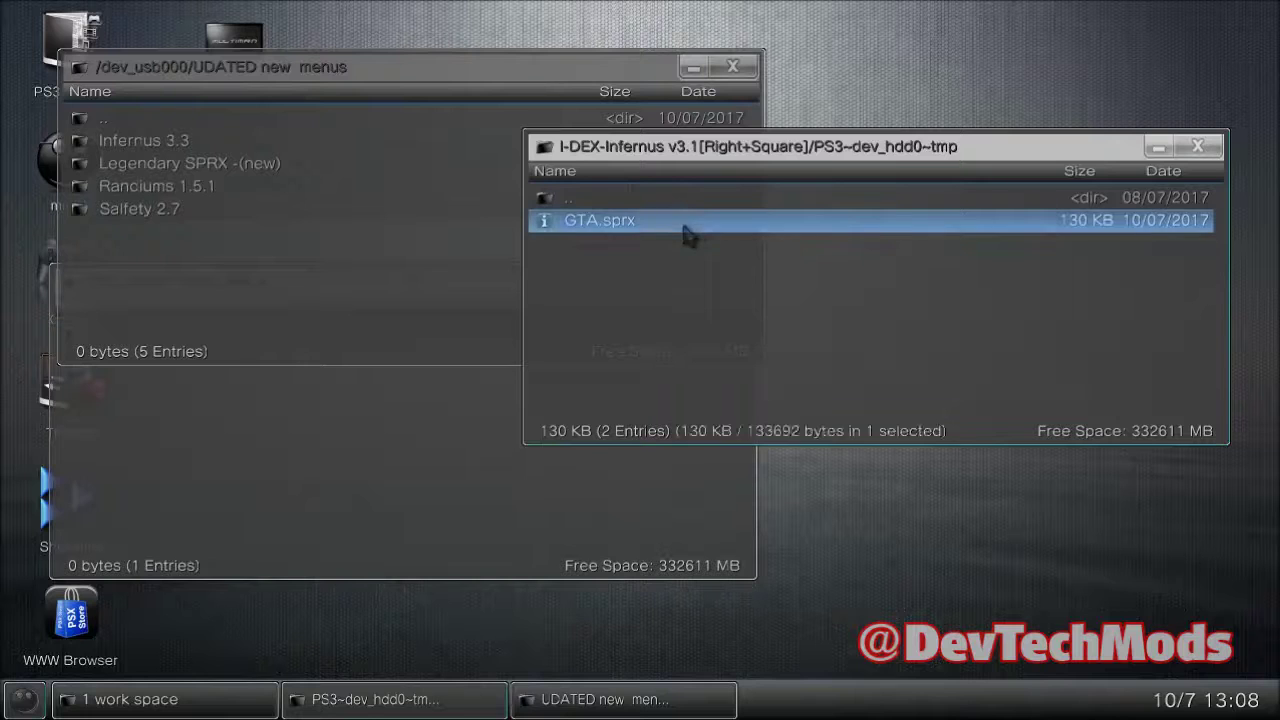
right_click(688, 234)
key(Down)
key(Down)
key(Down)
key(Down)
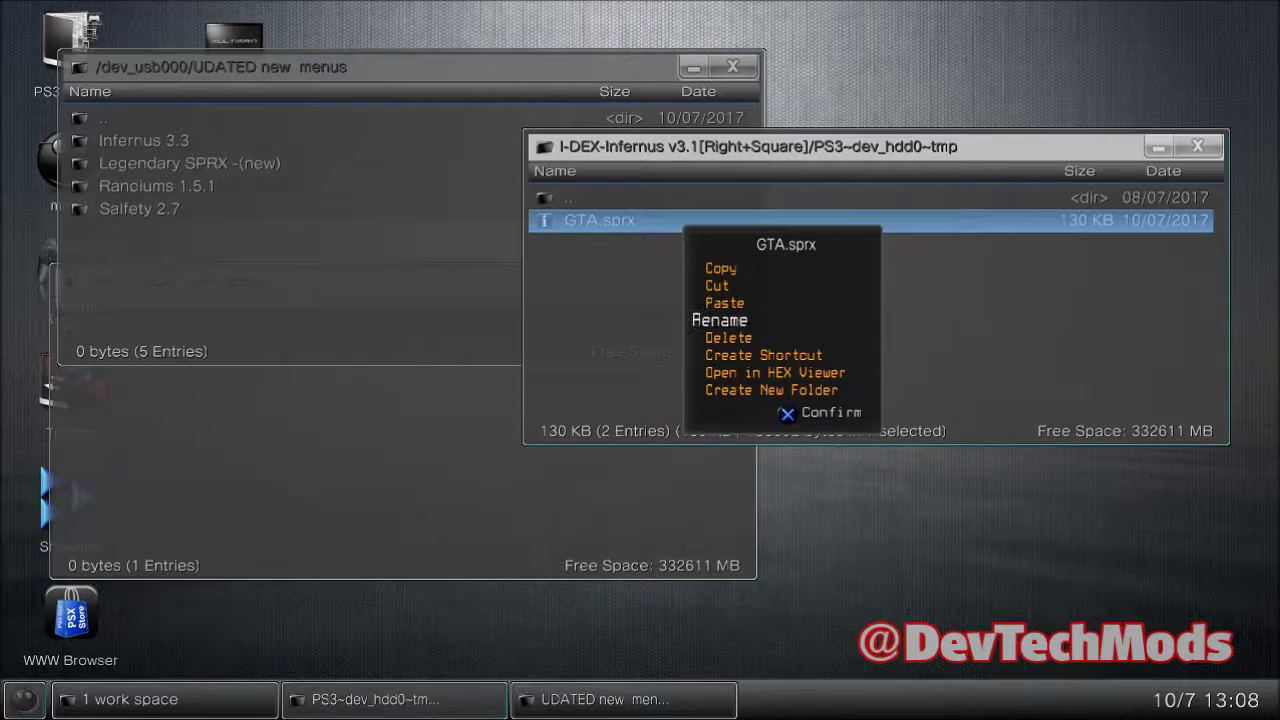
key(Return)
key(Left)
key(Return)
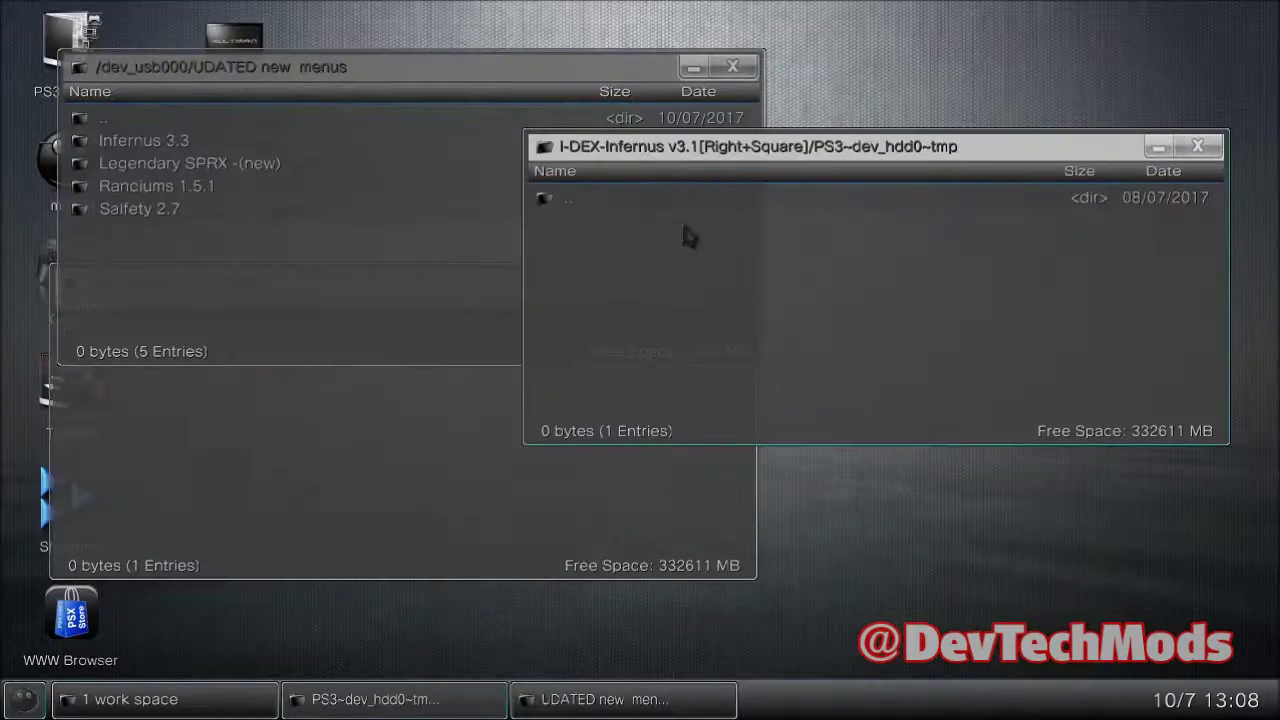
key(Up)
Copy the 130 KB GTA.sprx from the USB's Infernus 3.3 folder
click(195, 144)
click(195, 144)
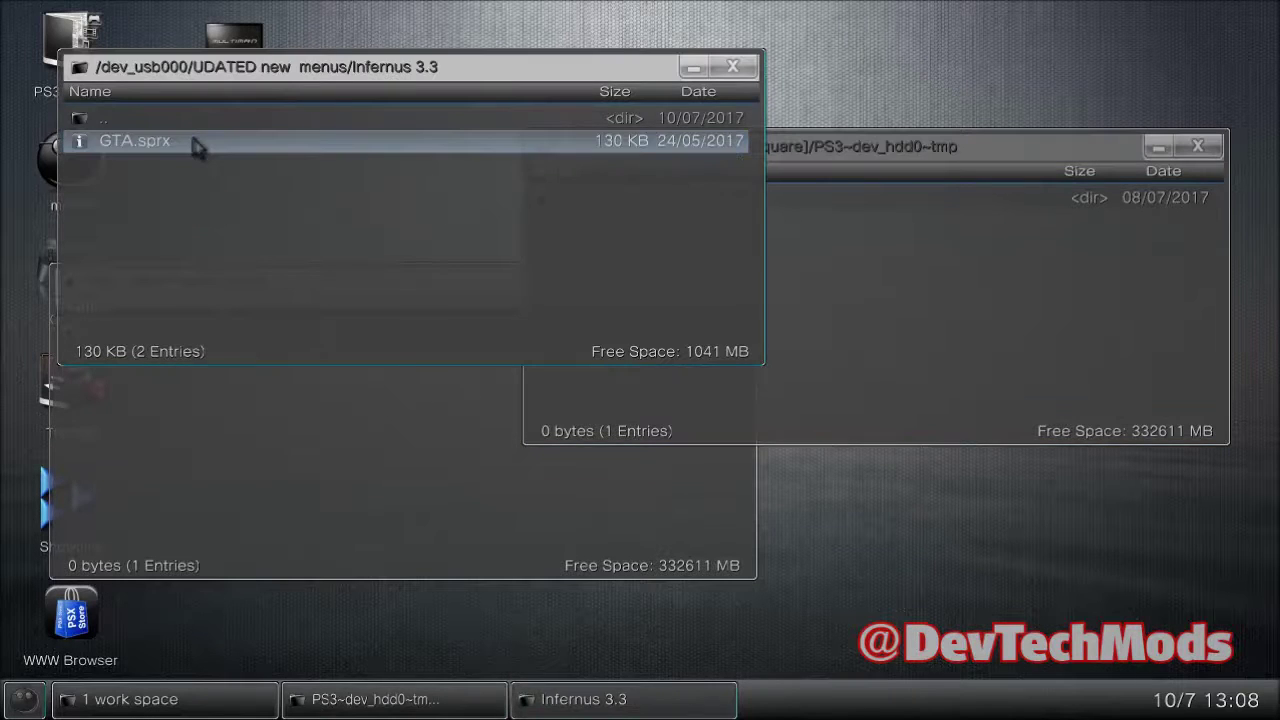
click(140, 148)
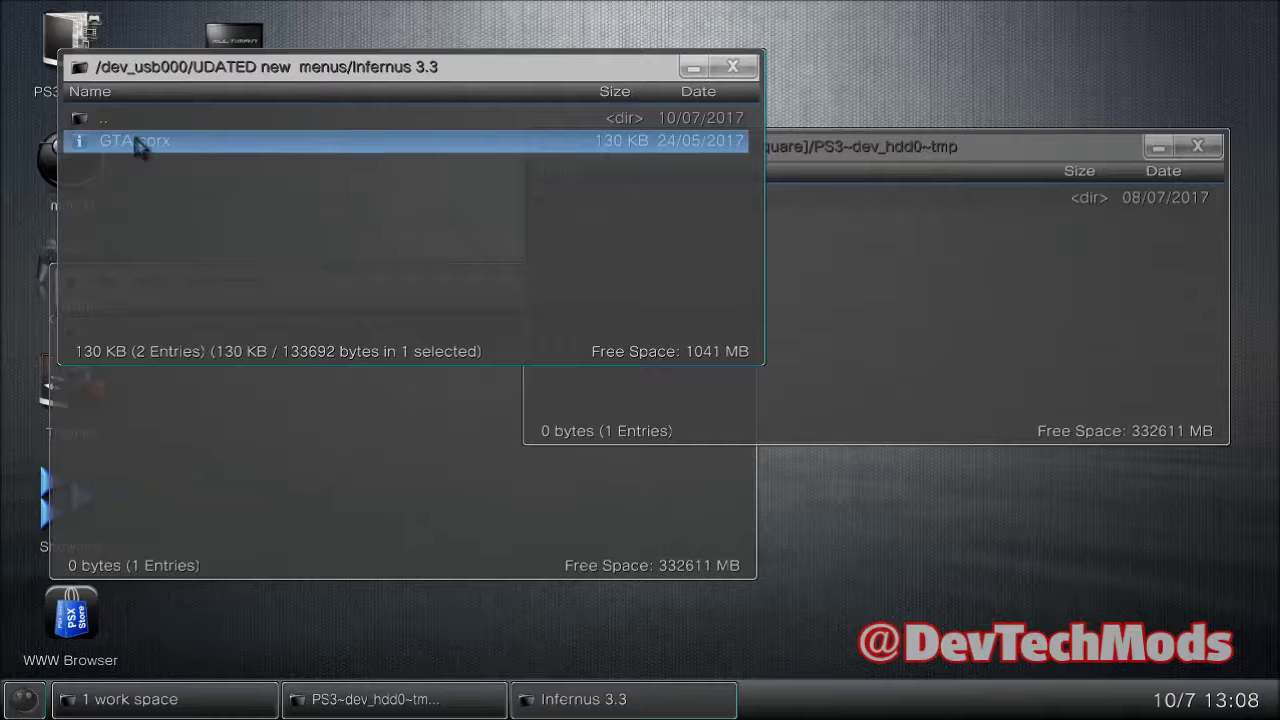
right_click(138, 146)
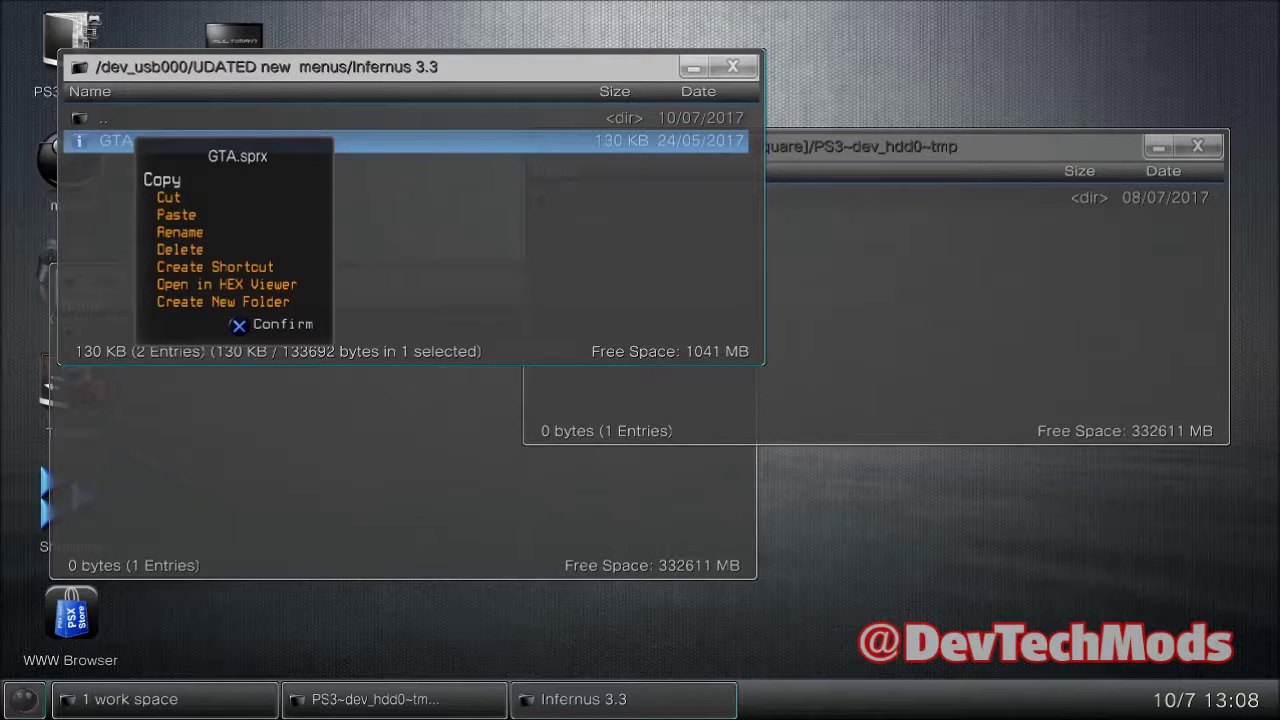
key(Down)
key(Down)
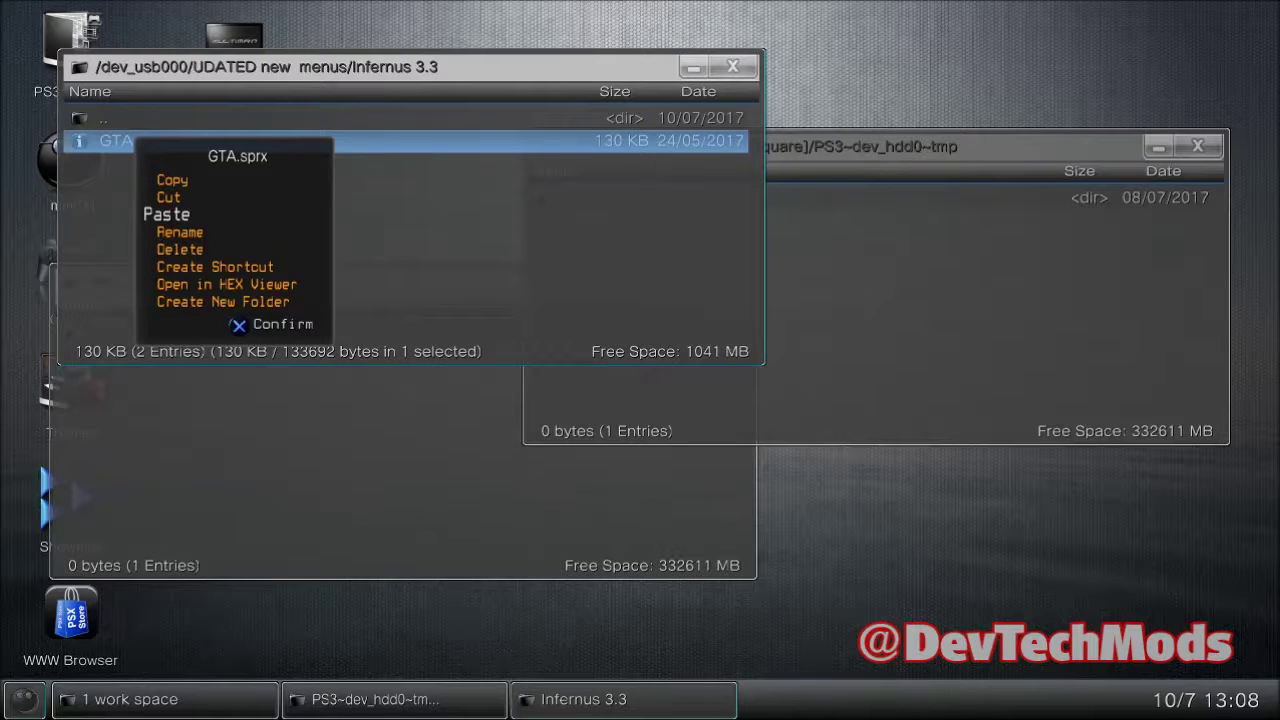
key(Up)
key(Return)
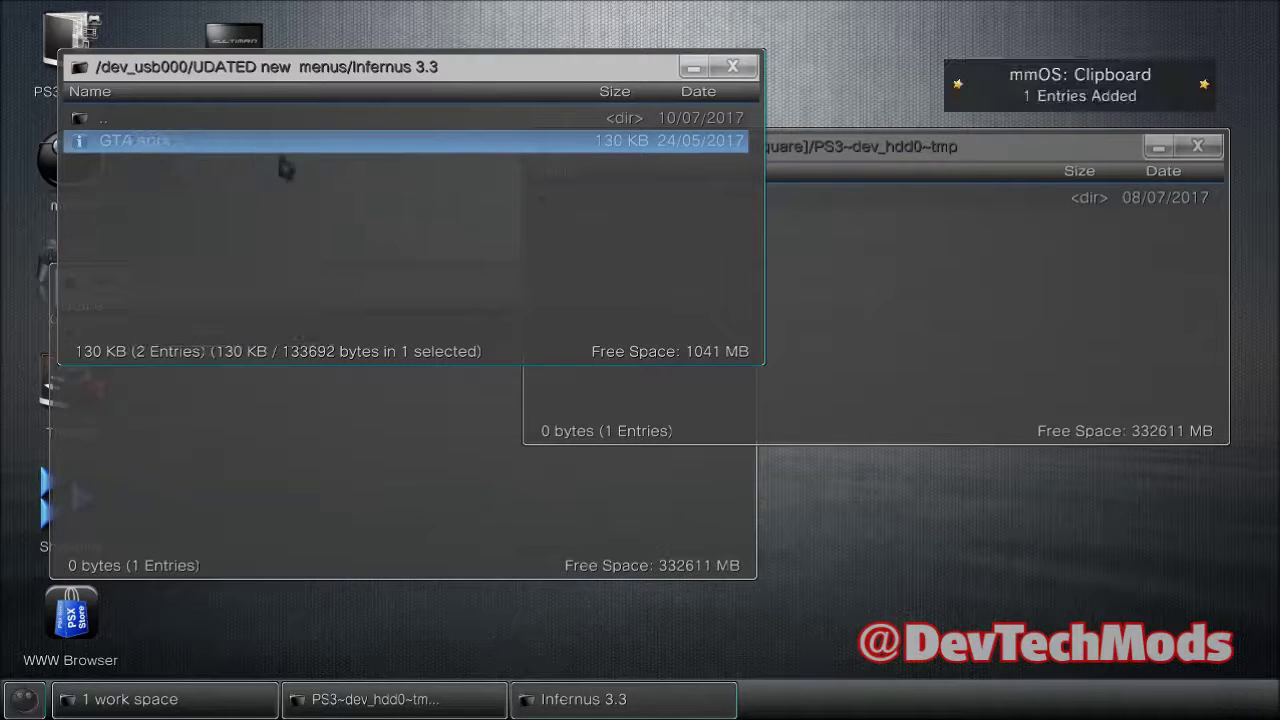
Paste GTA.sprx into the All-DEX-Infernus v3.1 tmp folder, confirm, and go back up a level
click(860, 296)
right_click(860, 296)
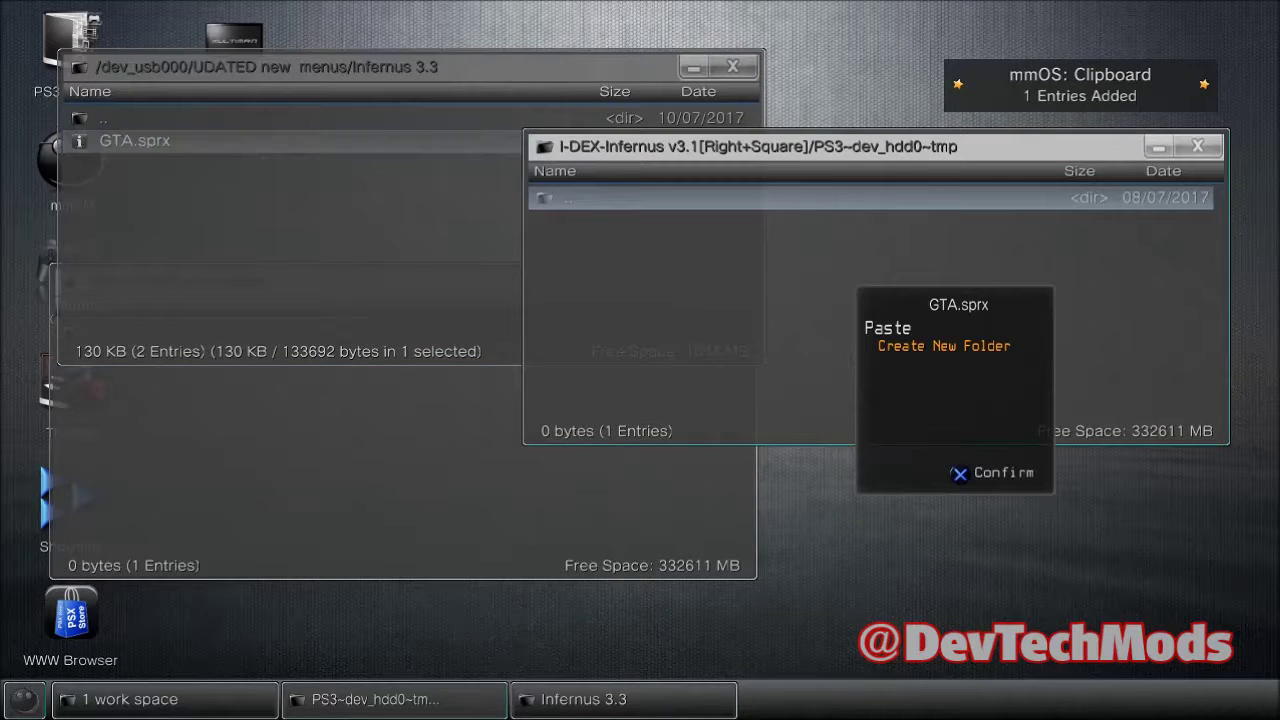
key(Return)
key(Left)
key(Return)
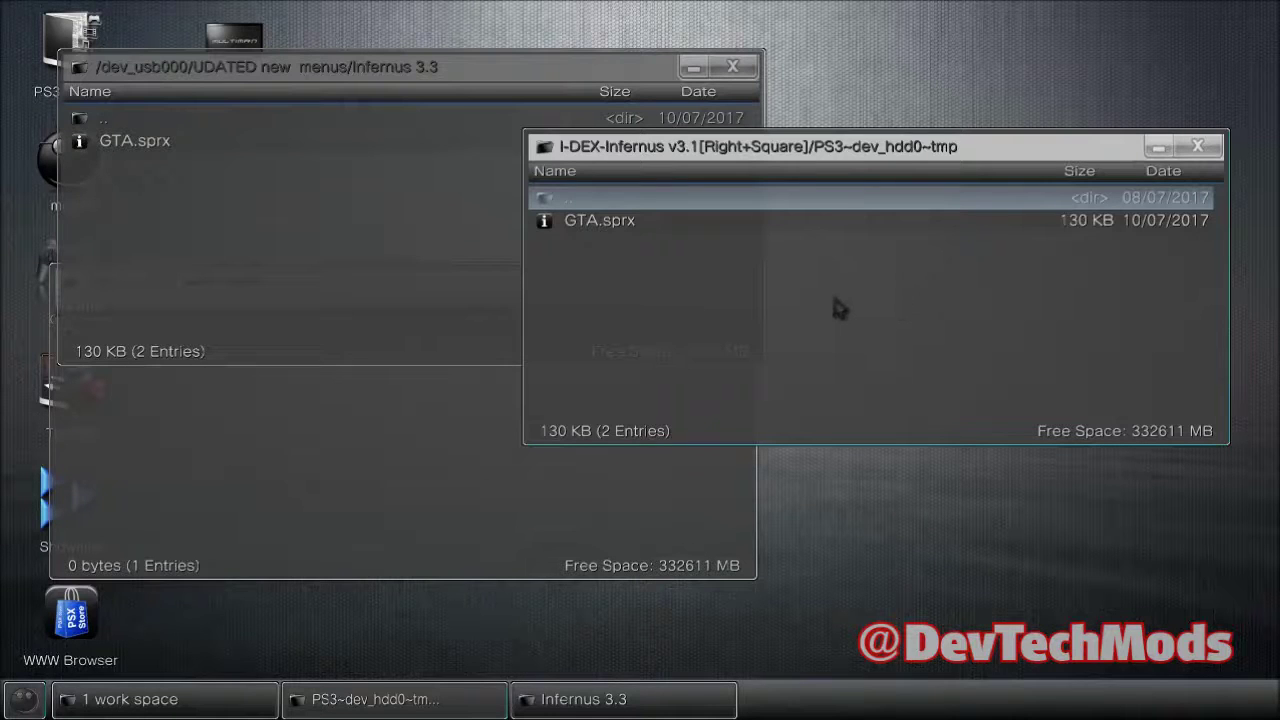
key(Return)
key(Return)
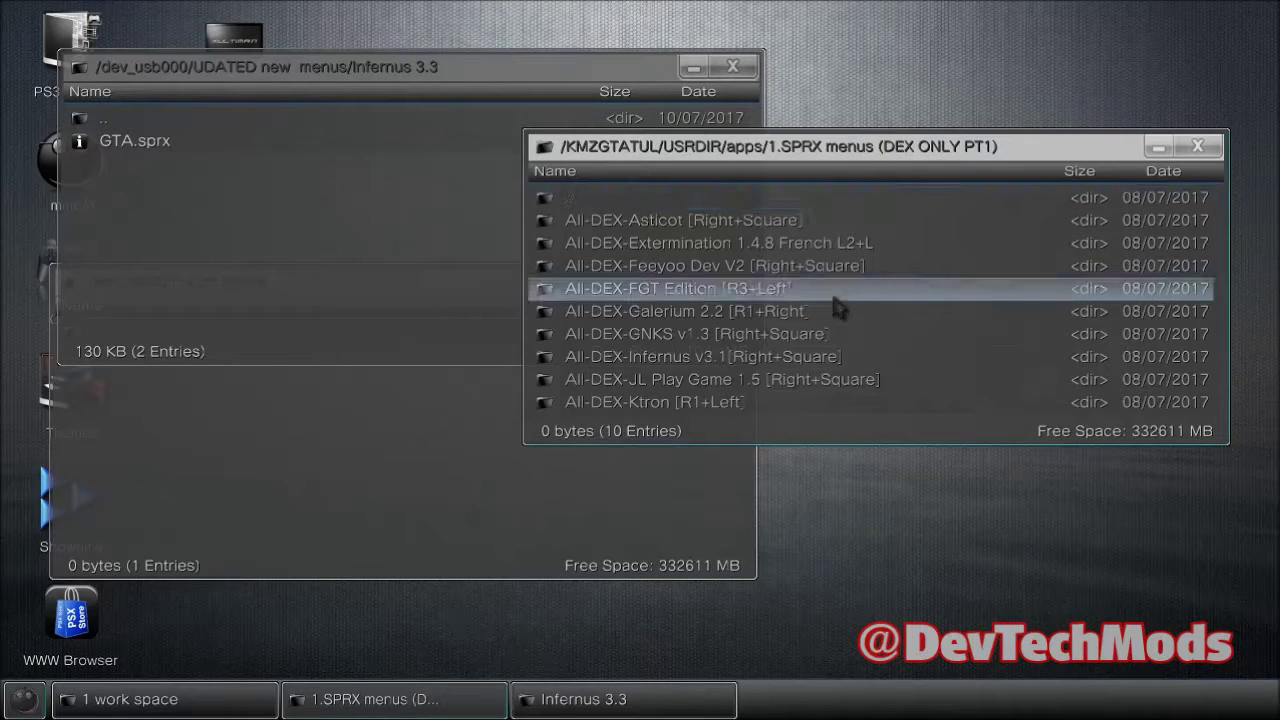
Change the Infernus folder's version from v3.1 to v3.3, keeping the [Right+Square] suffix
click(684, 366)
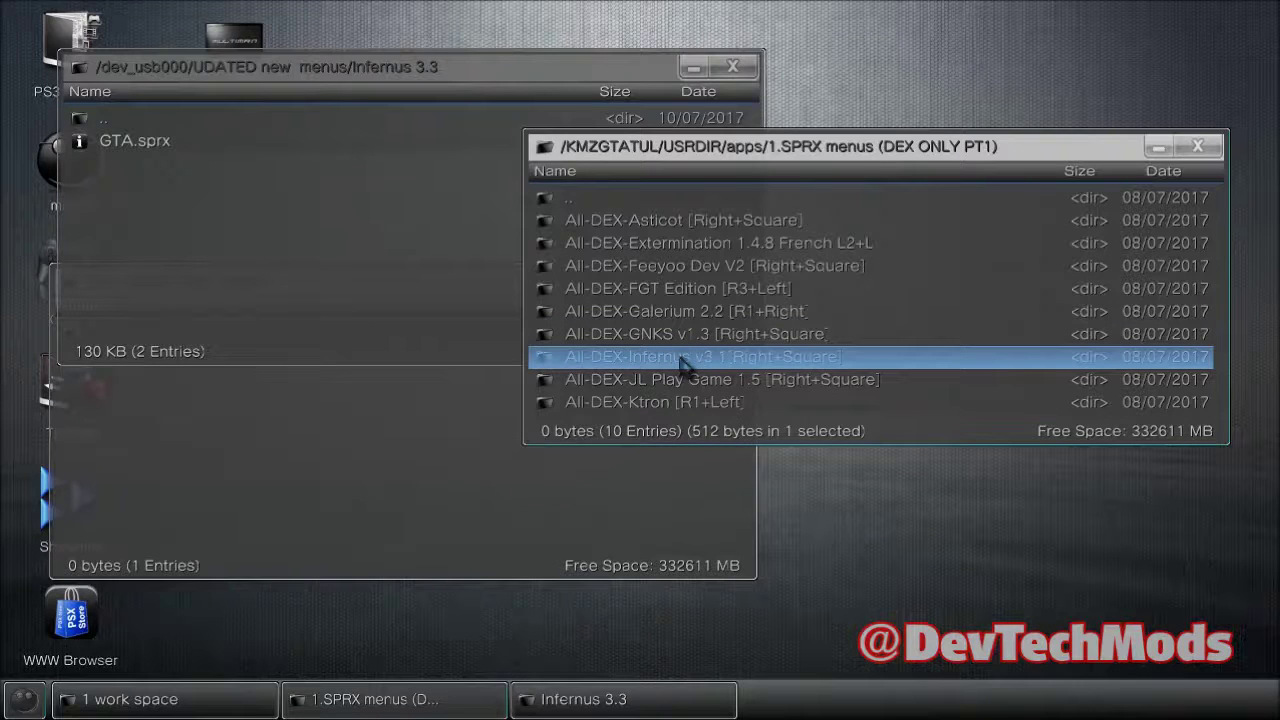
right_click(684, 366)
key(Down)
key(Down)
key(Down)
key(Escape)
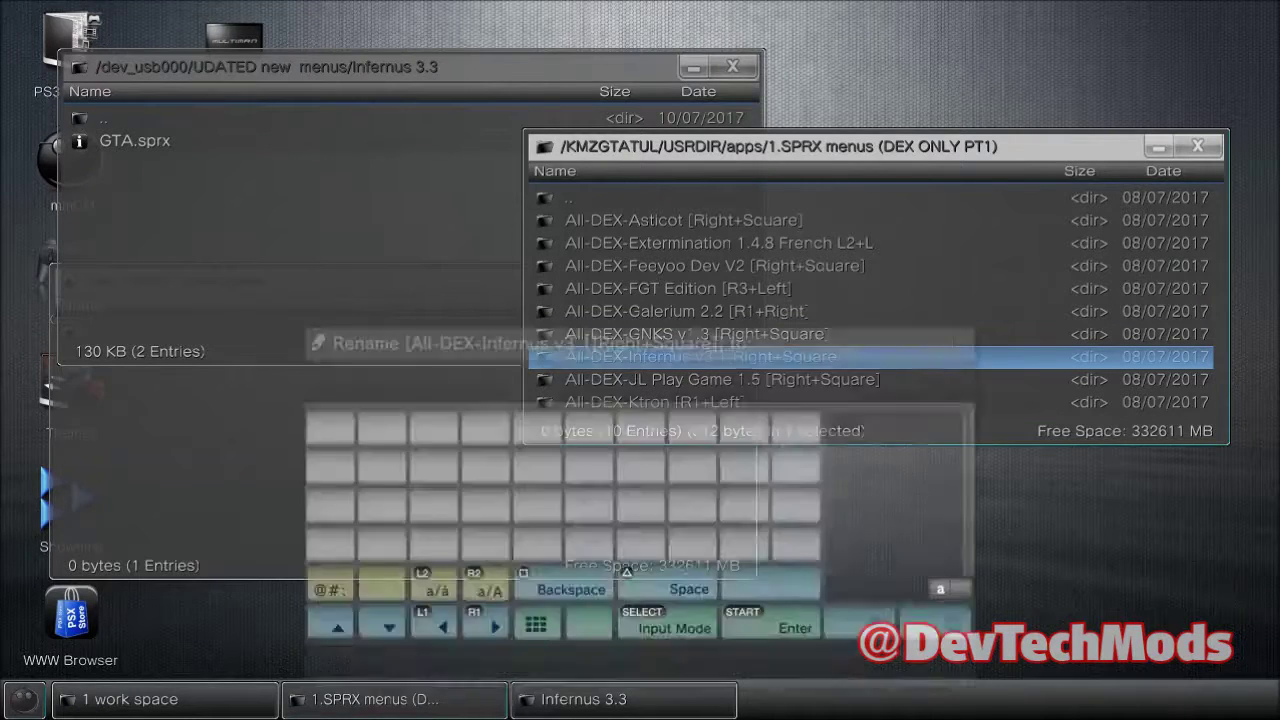
key(Left)
key(Left)
key(BackSpace)
key(Up)
key(Up)
key(Up)
key(Left)
key(Left)
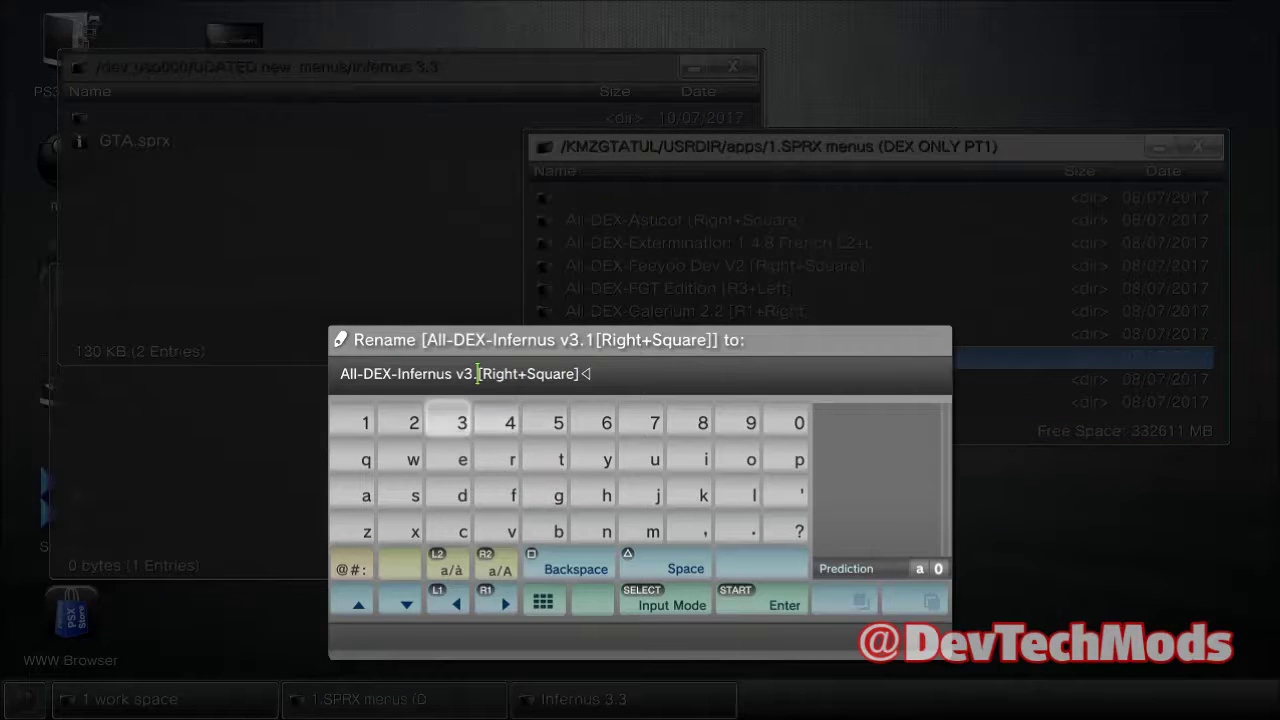
text(3)
key(BackSpace)
key(Return)
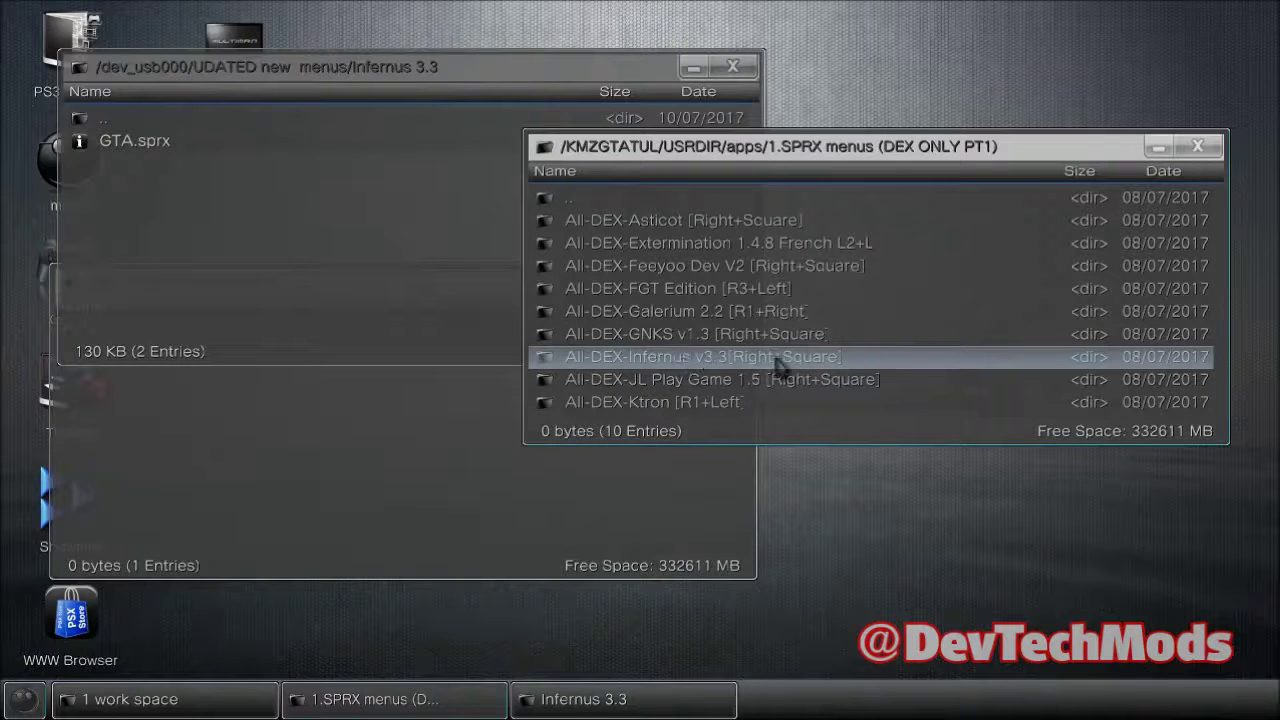
click(296, 232)
On the USB drive, go up to UDATED new menus and open the Salfety 2.7 folder
key(BackSpace)
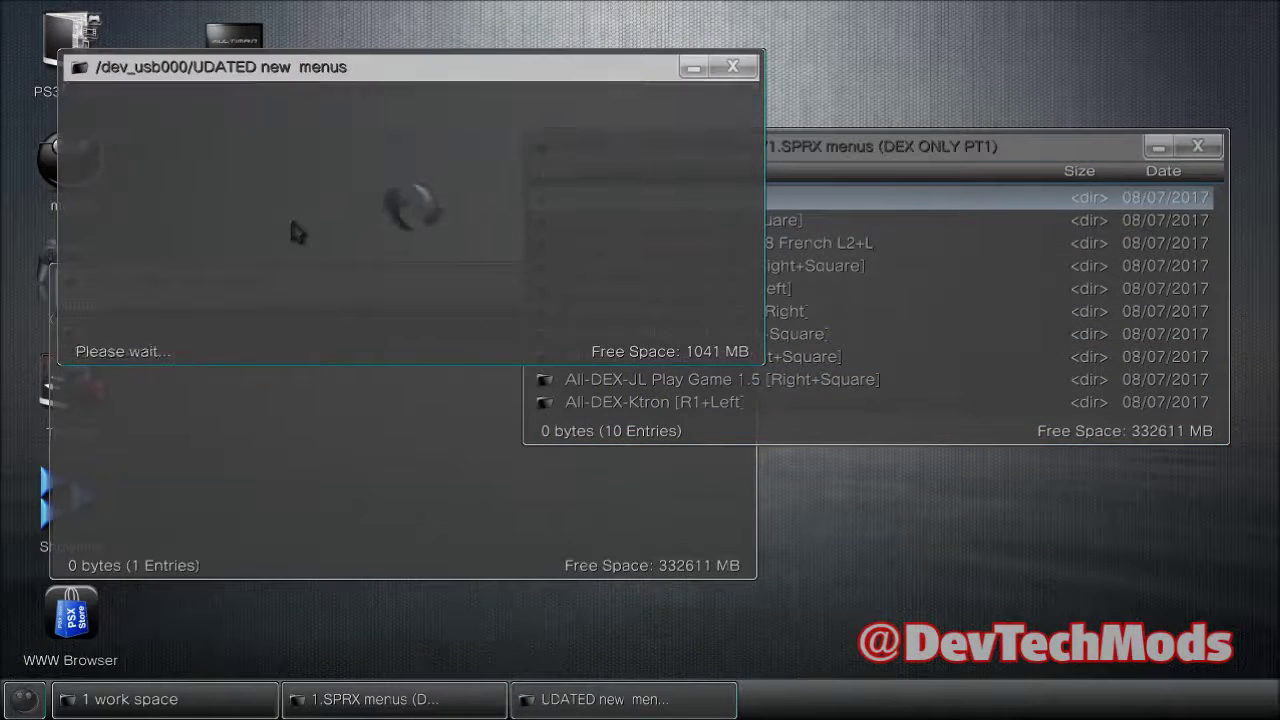
double_click(201, 210)
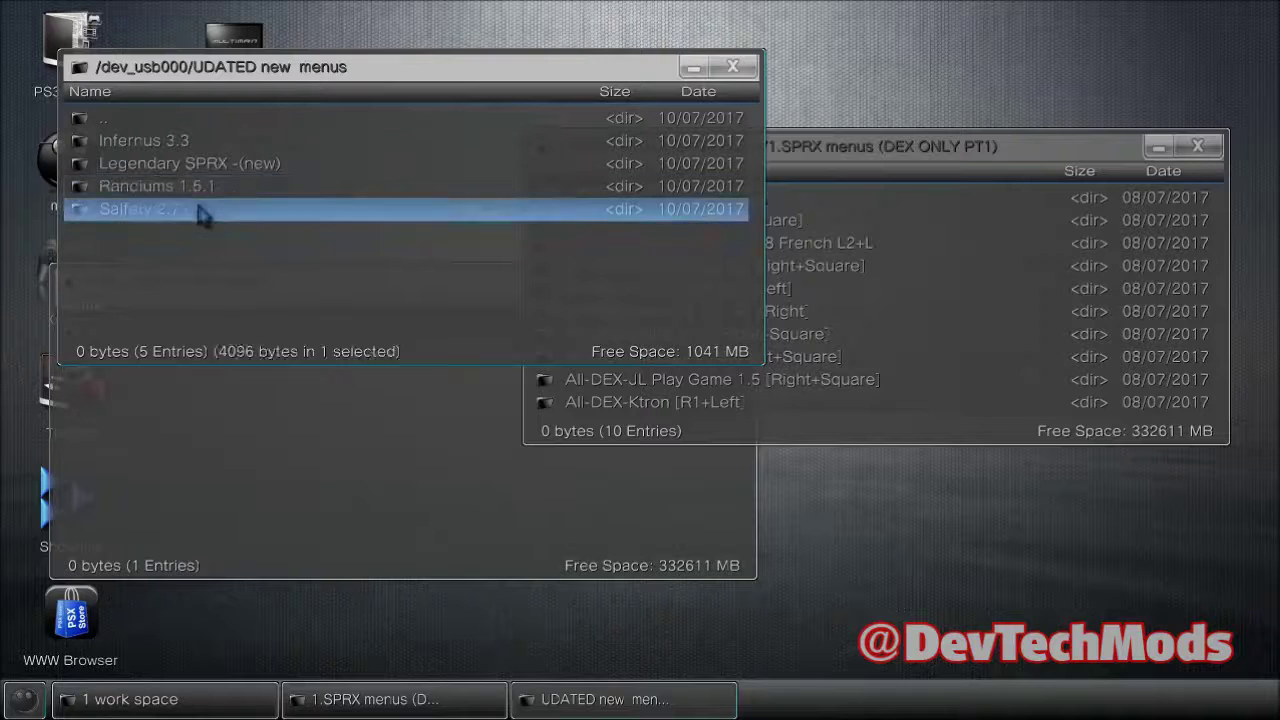
click(200, 150)
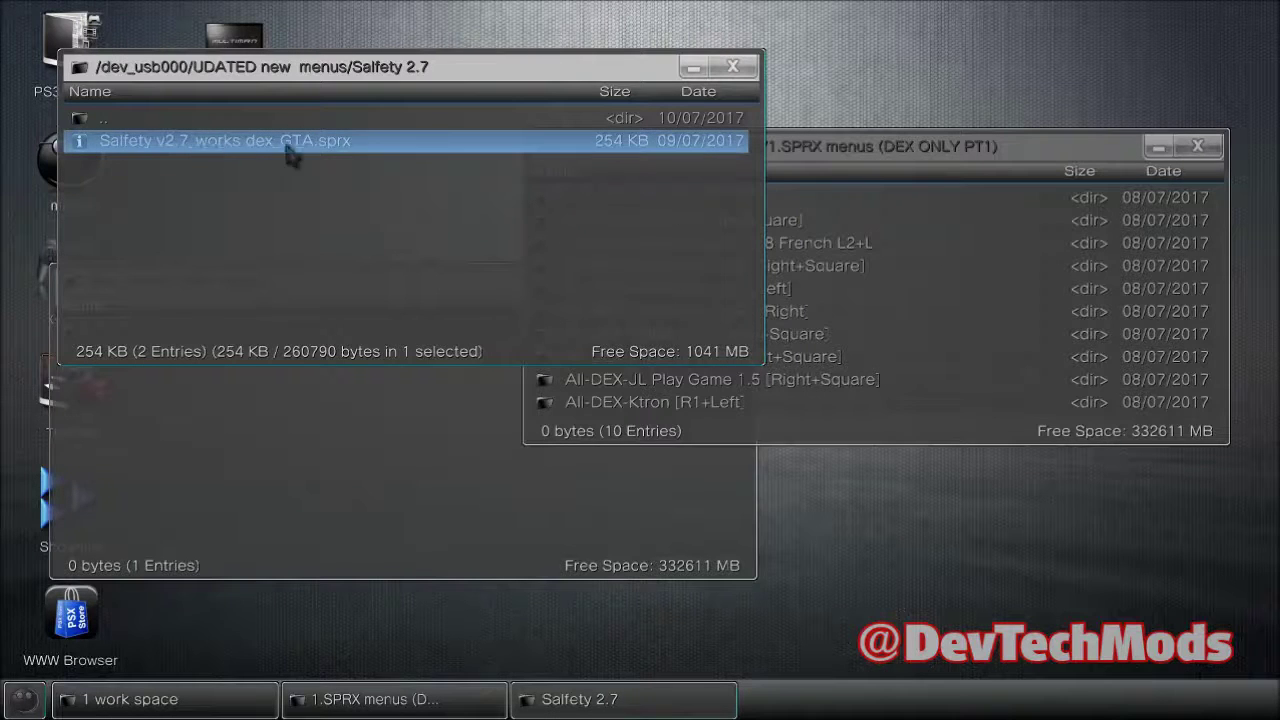
In the hdd0 window, open apps › DEX ONLY PT2 › All-DEX-Salfety V2.6.1 › PS3~dev_hdd0~tmp
click(832, 152)
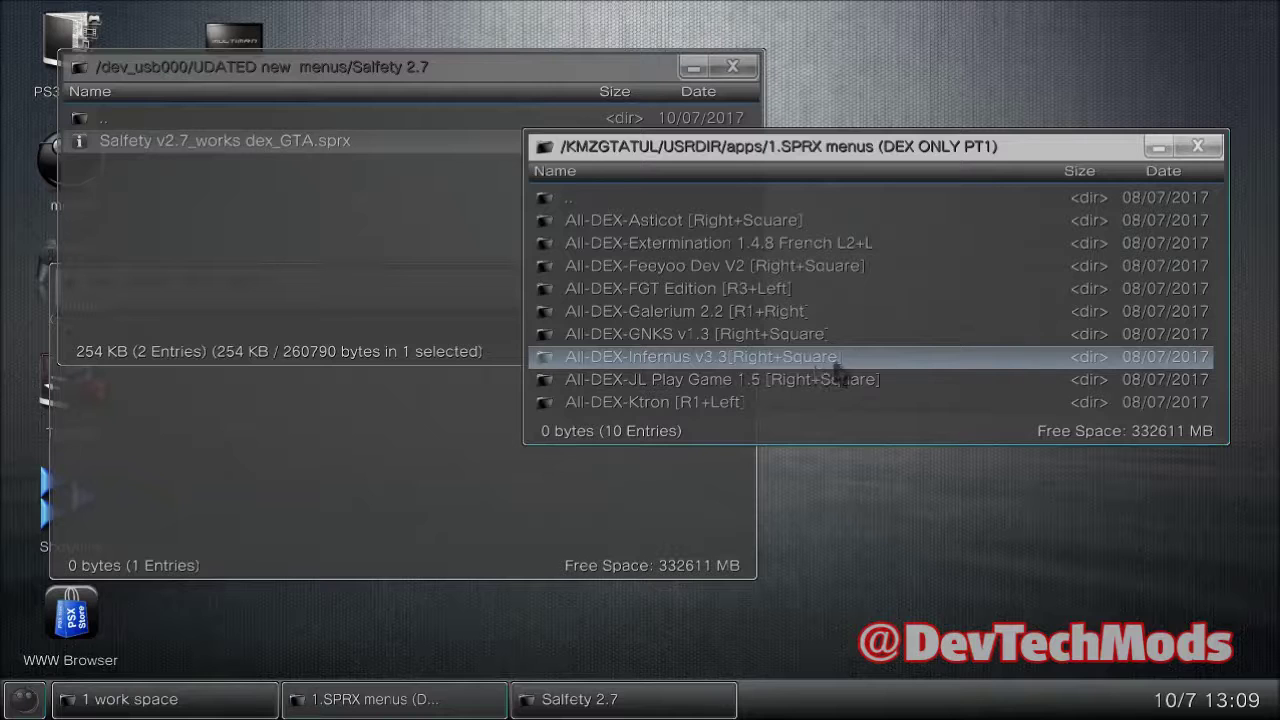
key(BackSpace)
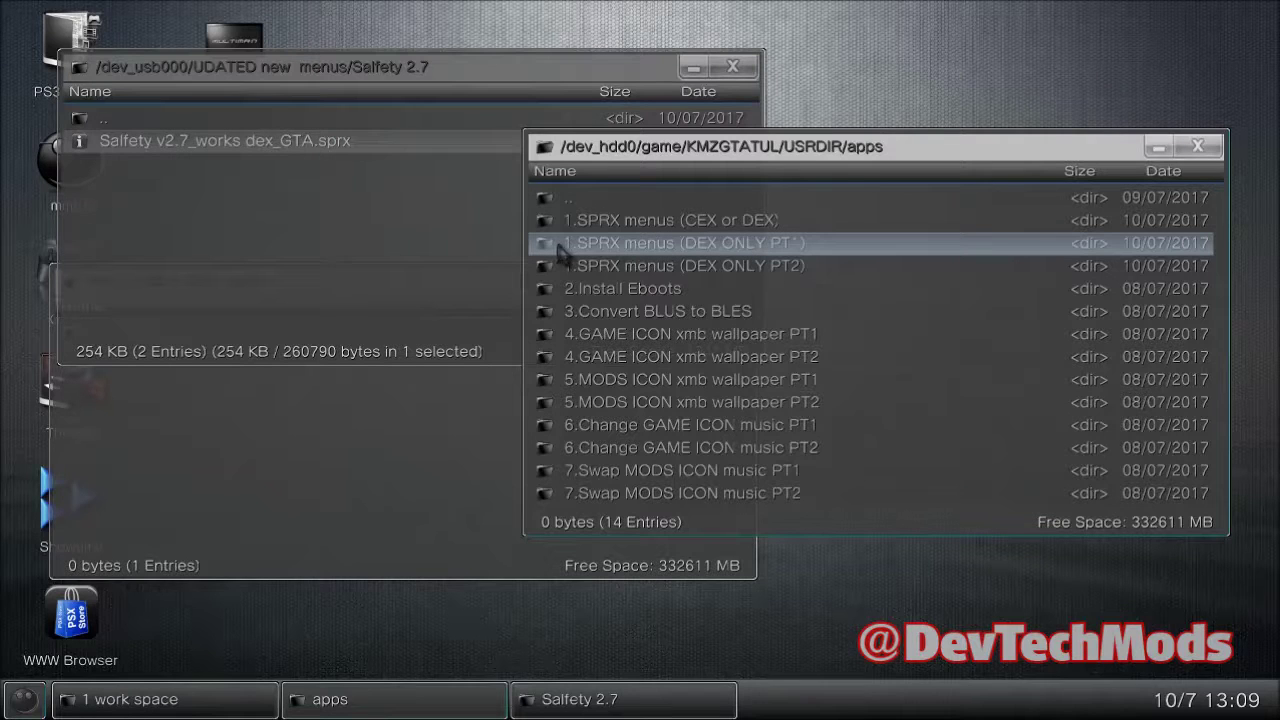
double_click(781, 268)
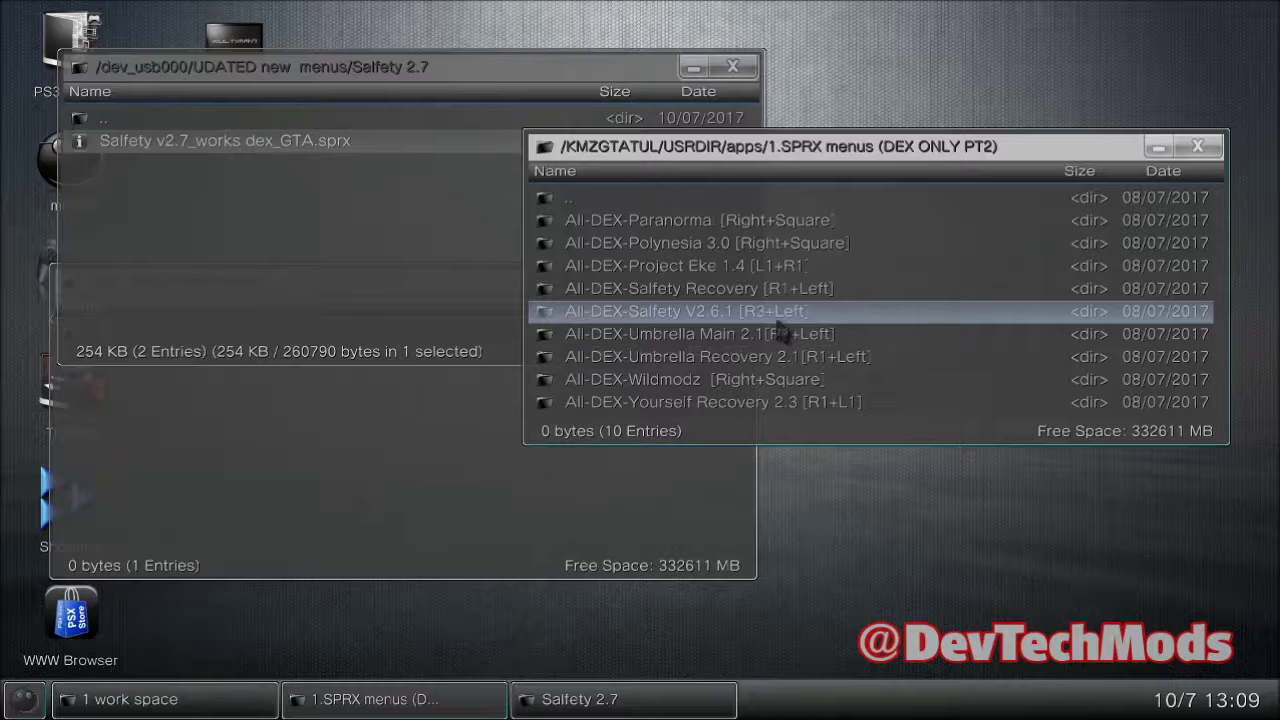
click(720, 313)
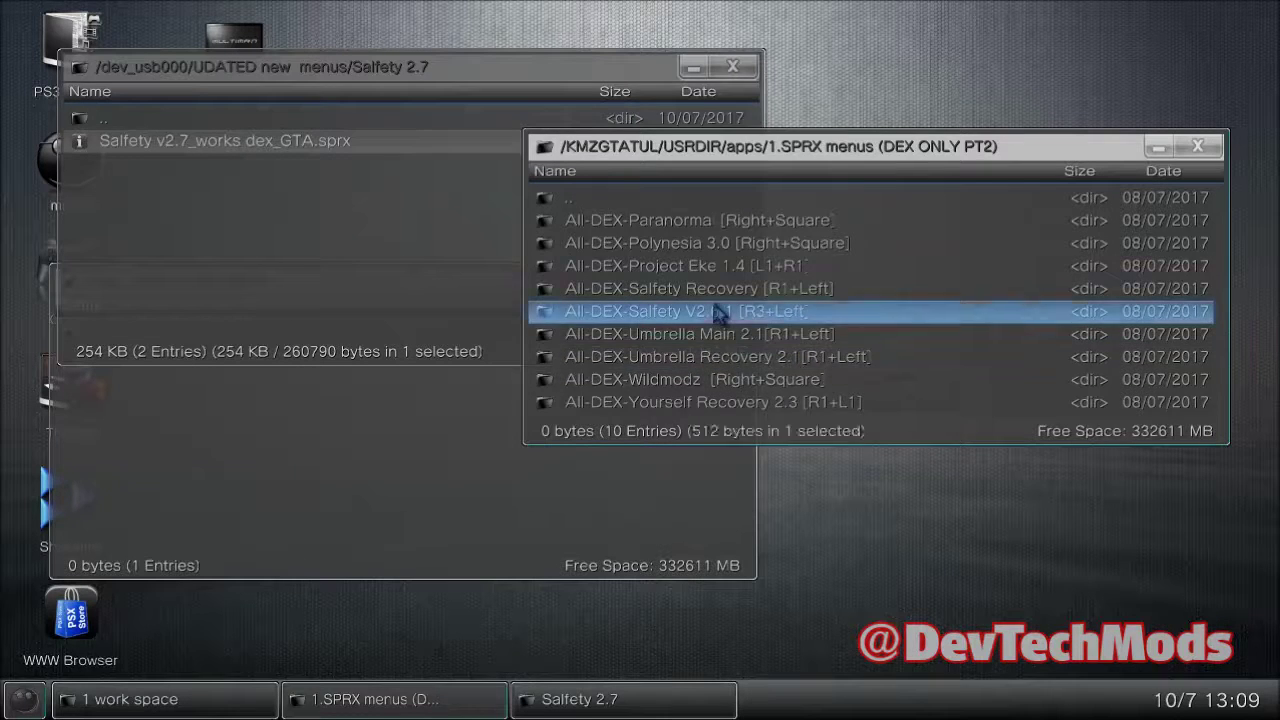
double_click(720, 313)
double_click(715, 222)
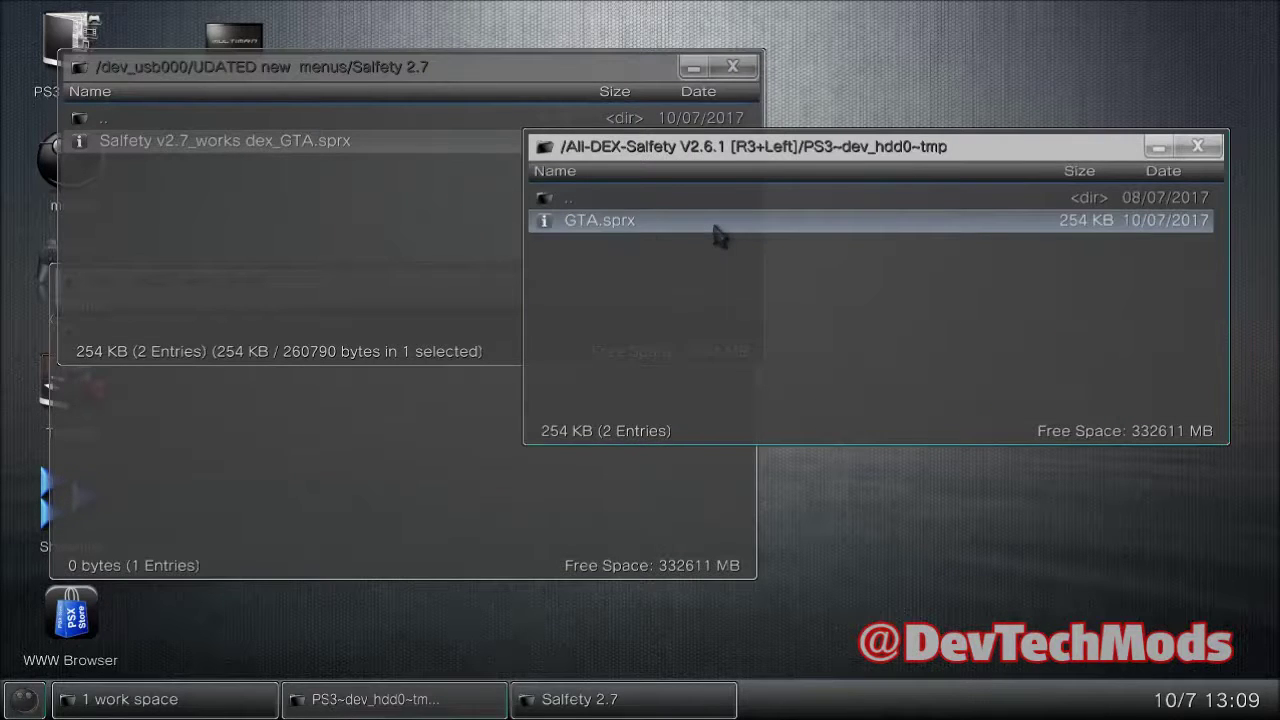
Delete the old GTA.sprx from the Salfety V2.6.1 tmp folder
right_click(718, 236)
click(740, 319)
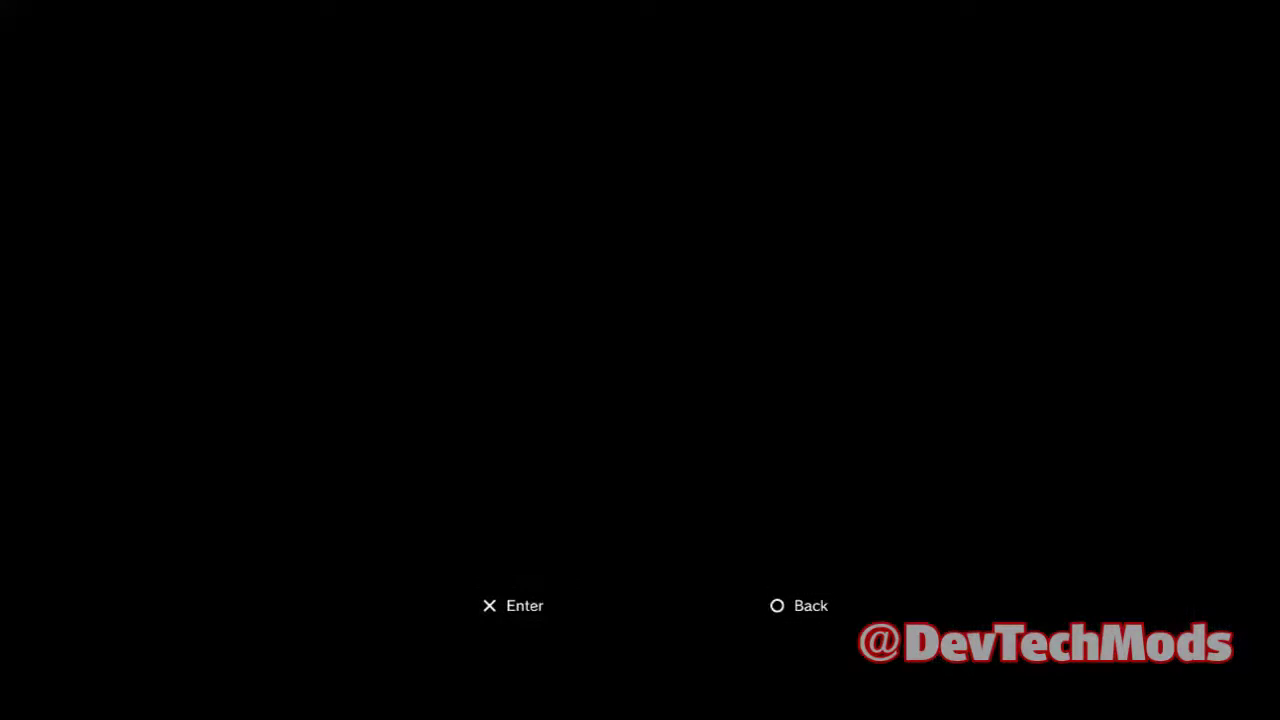
key(Left)
key(Return)
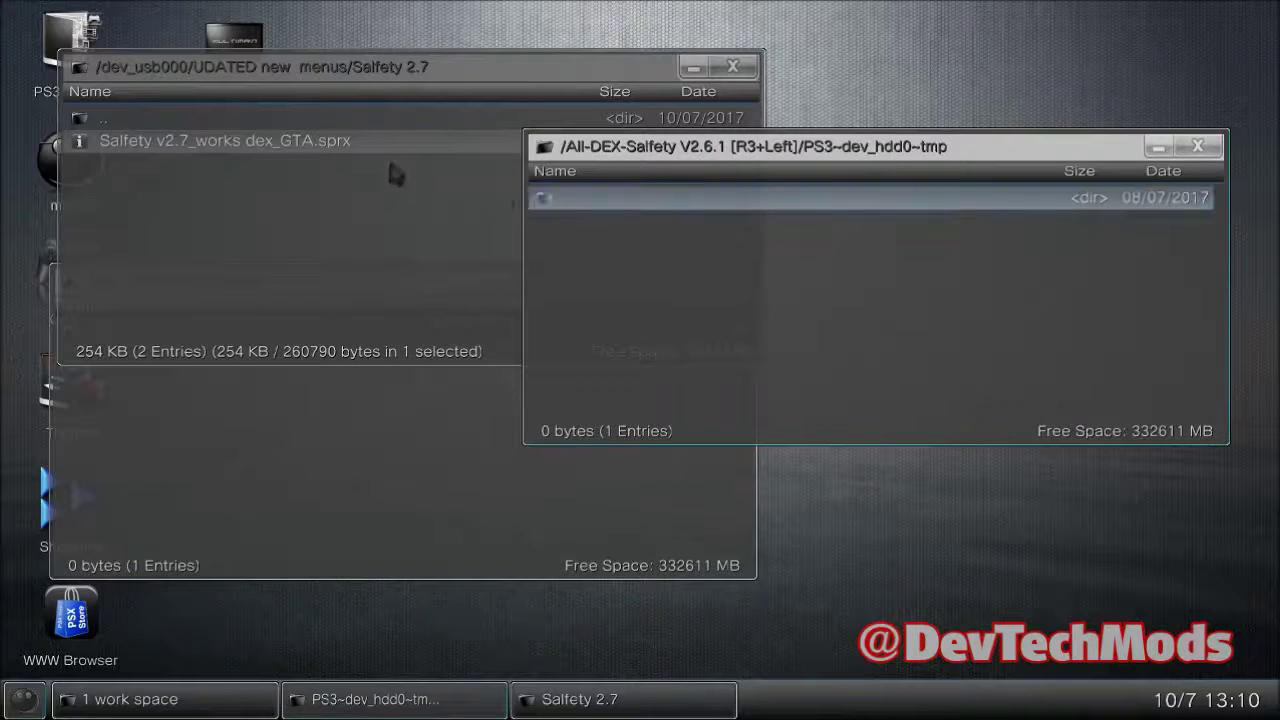
Copy the USB's Salfety v2.7_works dex_GTA.sprx and paste it into the tmp folder
click(263, 148)
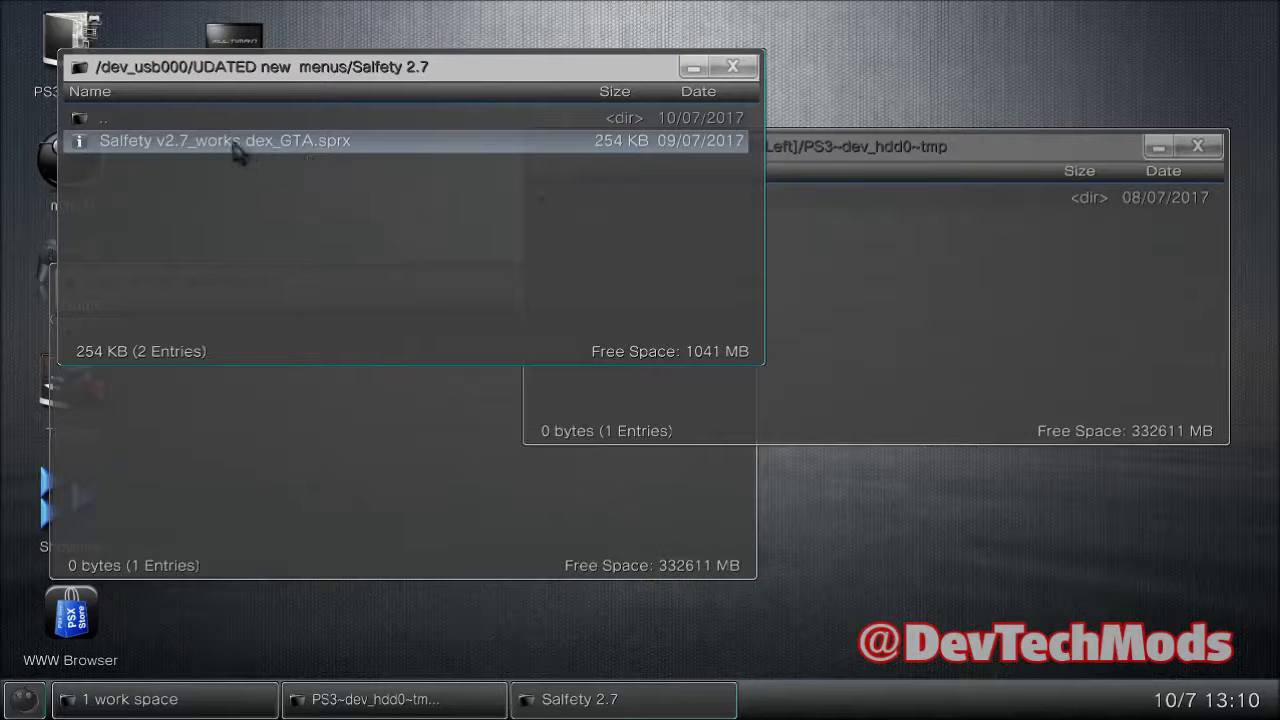
right_click(236, 150)
key(Return)
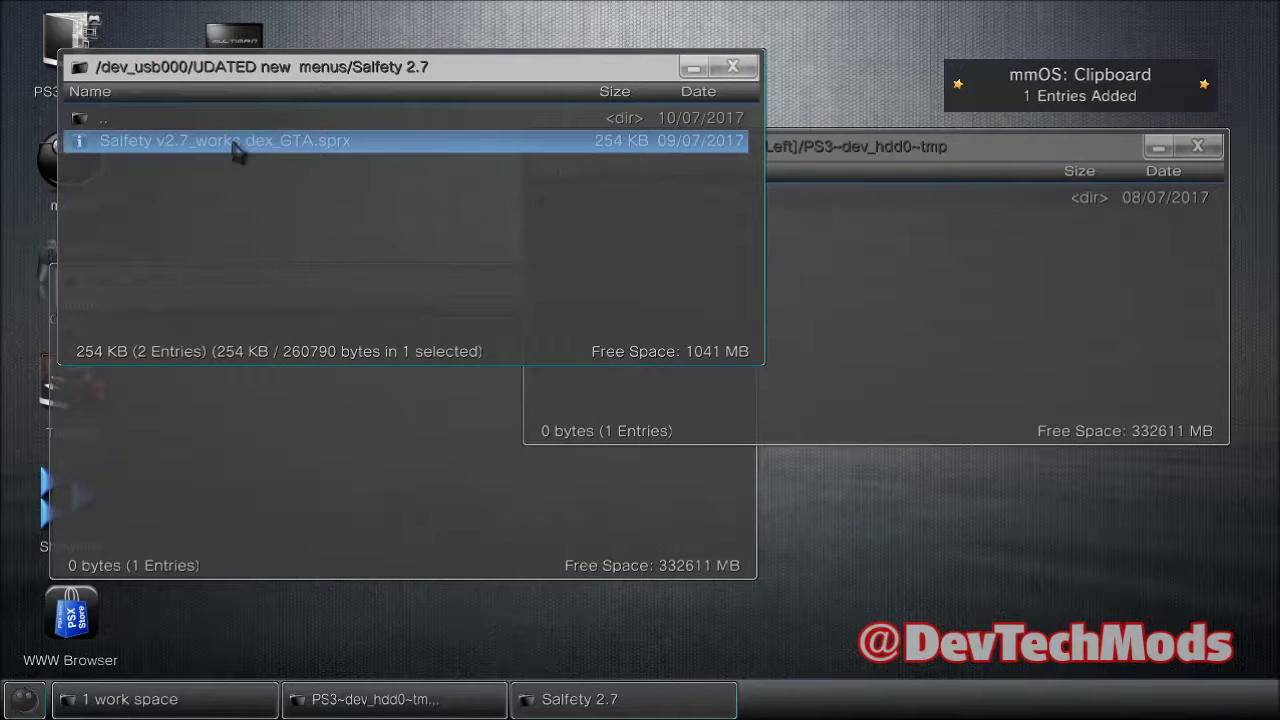
click(866, 286)
right_click(866, 286)
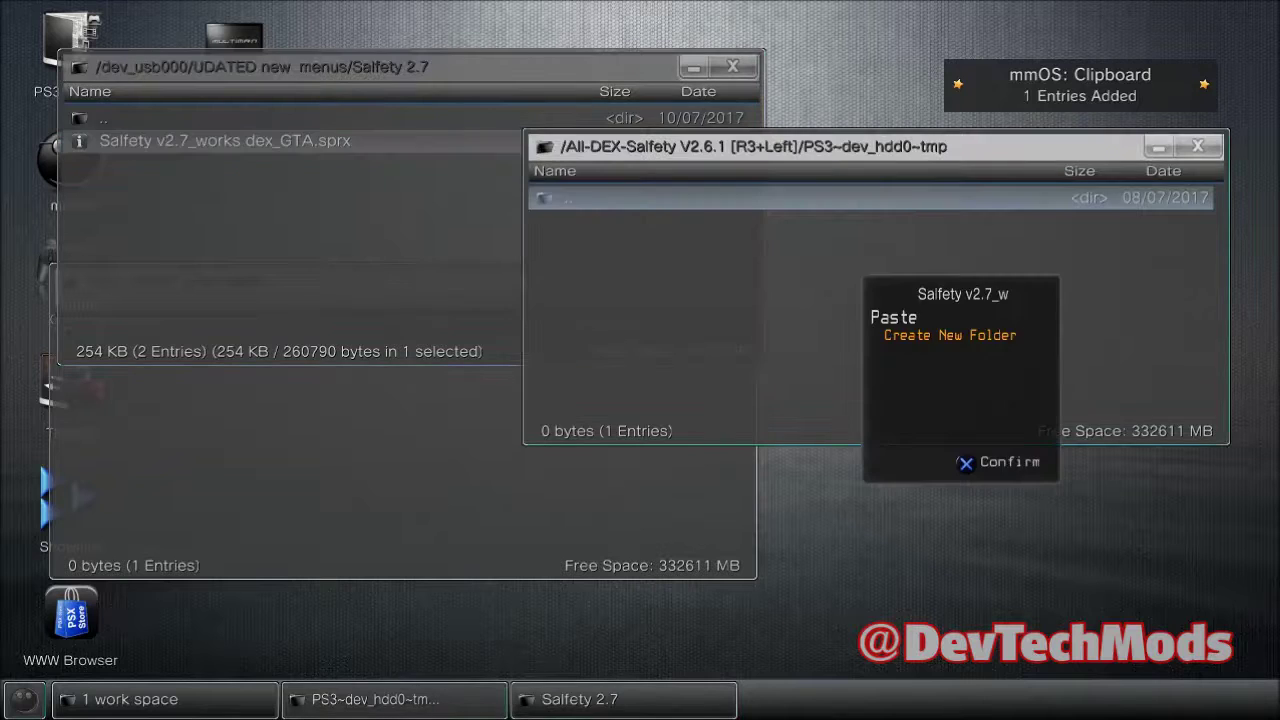
key(Return)
key(Return)
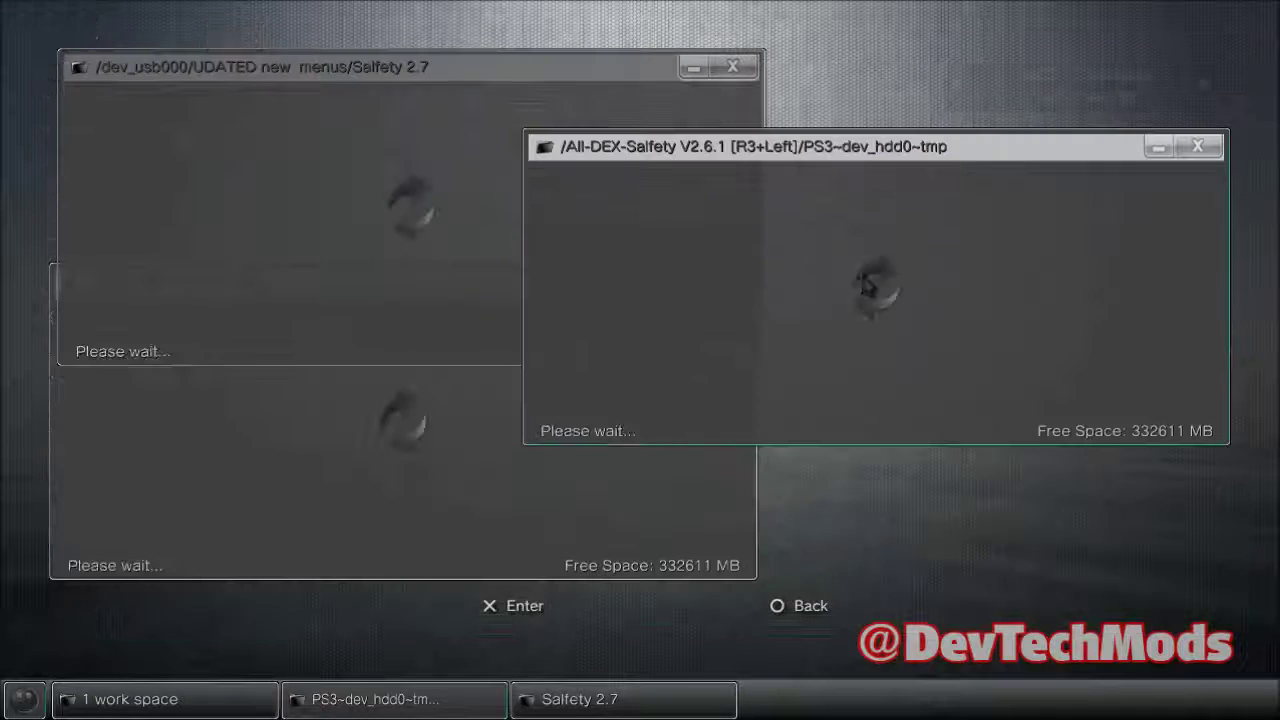
click(792, 231)
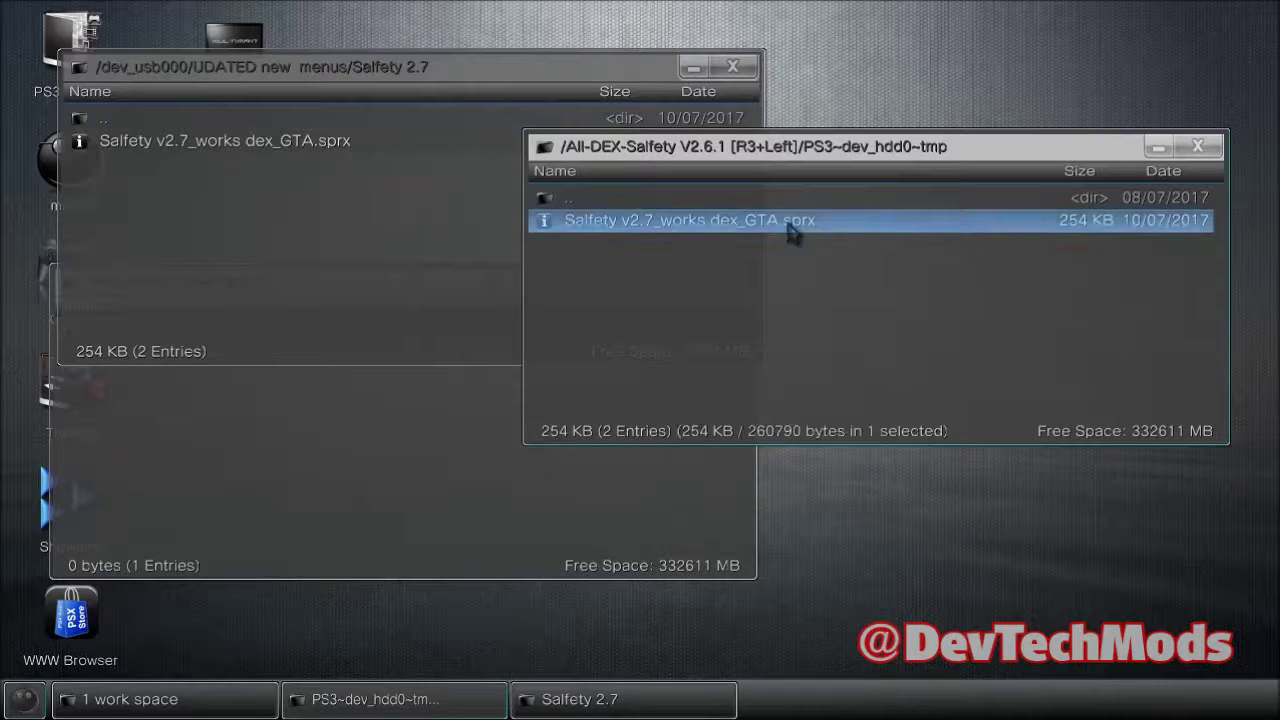
Rename the pasted sprx file to GTA.sprx
right_click(792, 231)
click(820, 317)
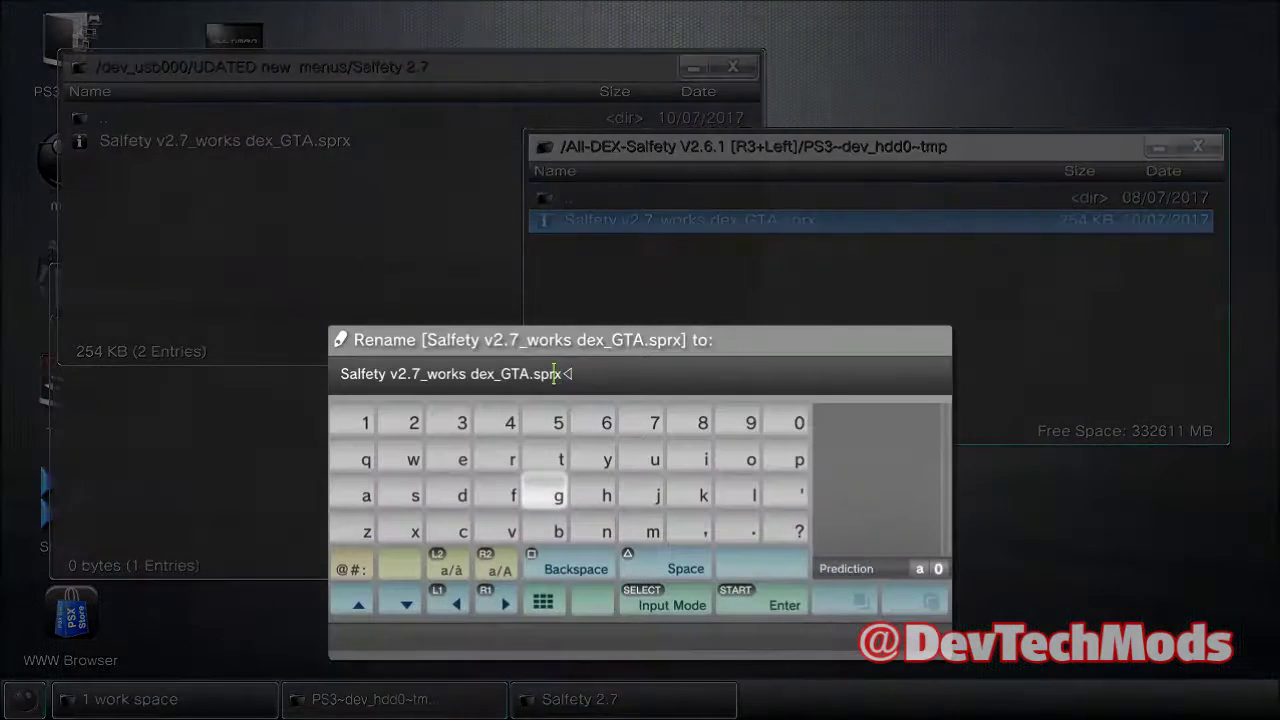
click(500, 374)
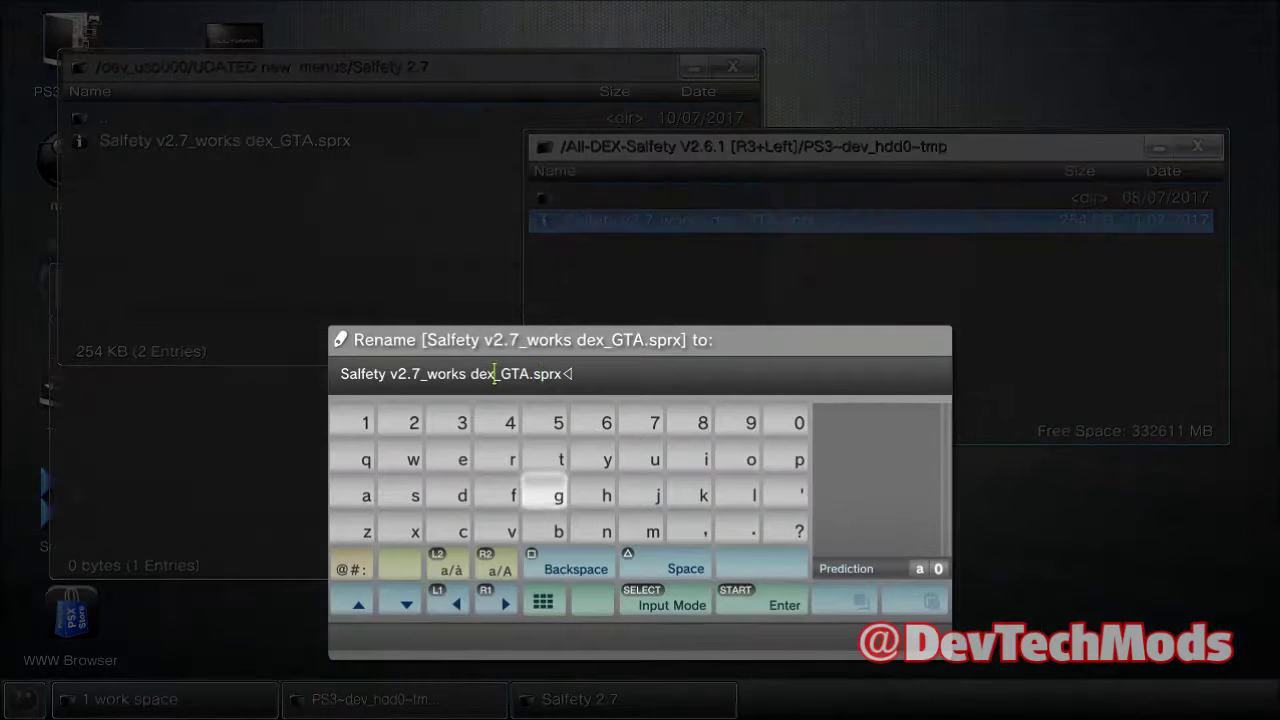
key(BackSpace)
key(BackSpace)
key(BackSpace)
key(BackSpace)
key(BackSpace)
key(BackSpace)
key(BackSpace)
key(BackSpace)
key(BackSpace)
key(BackSpace)
key(BackSpace)
key(BackSpace)
key(BackSpace)
key(BackSpace)
key(BackSpace)
key(BackSpace)
key(BackSpace)
key(BackSpace)
key(BackSpace)
key(BackSpace)
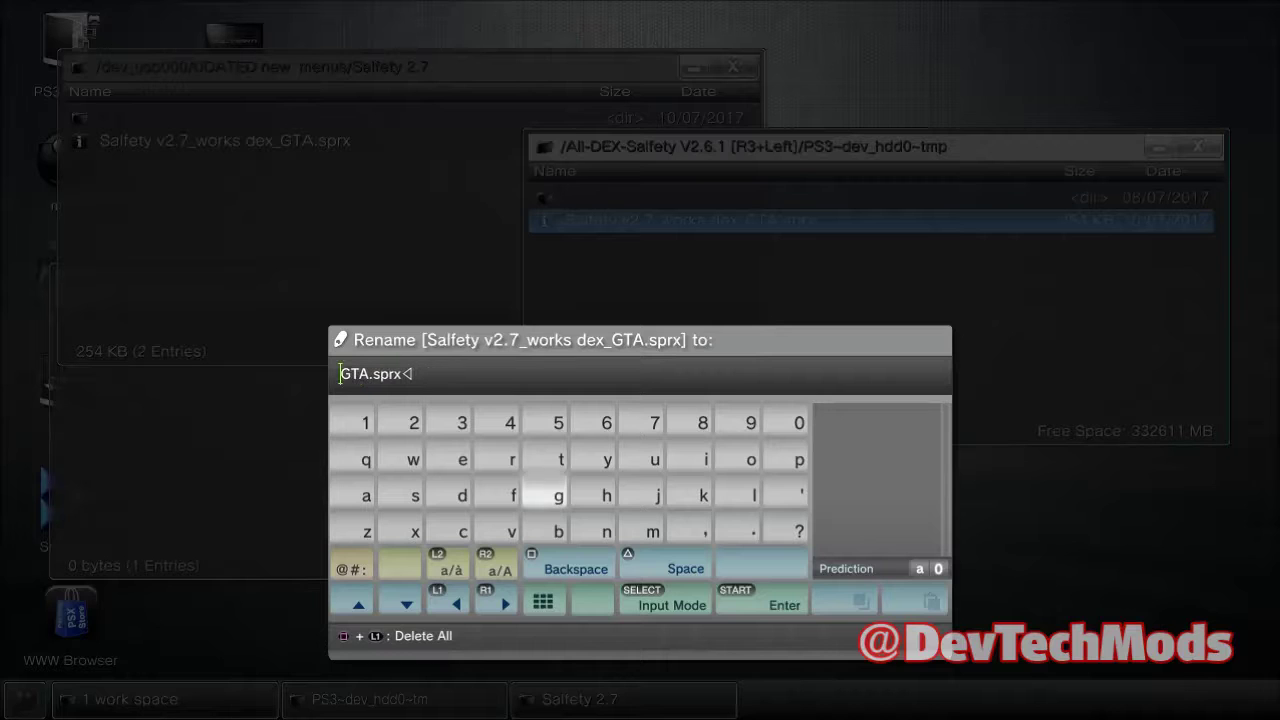
click(401, 374)
key(Return)
Rename the All-DEX-Salfety V2.6.1 folder to All-DEX-Salfety V2.7 [R3+Left]
key(BackSpace)
key(BackSpace)
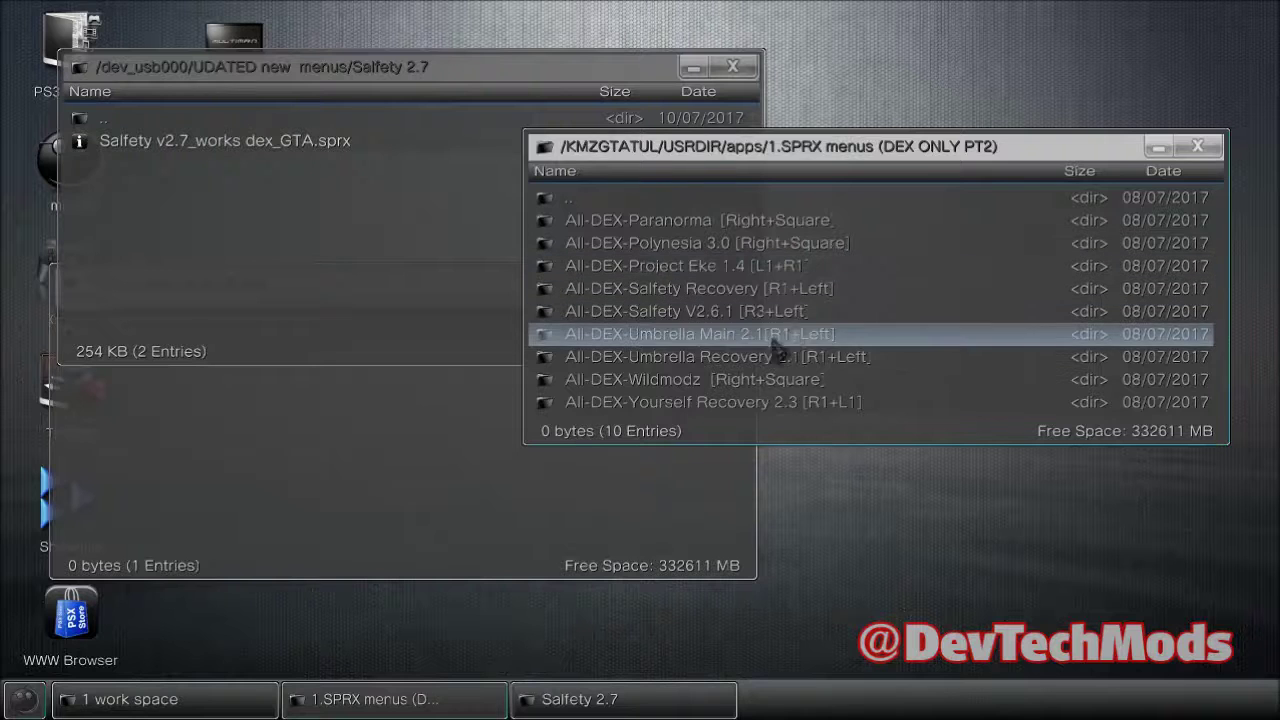
click(753, 316)
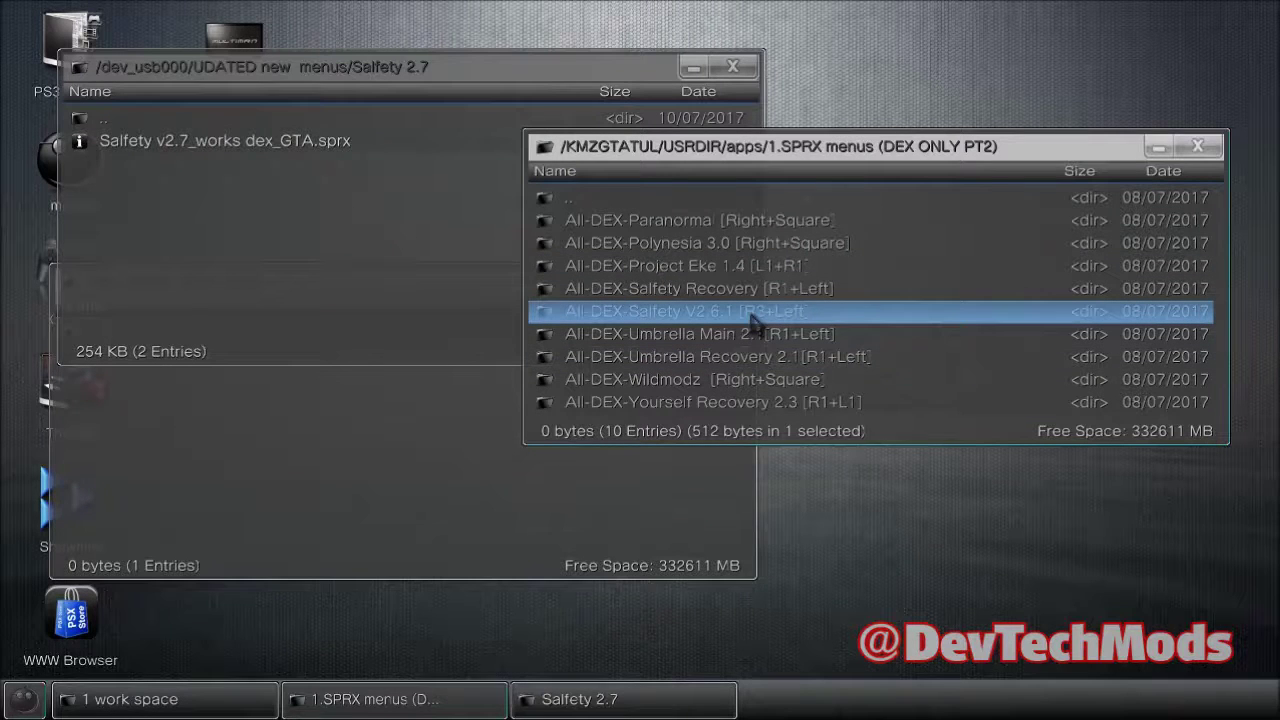
right_click(753, 318)
key(Down)
key(Down)
key(Down)
key(Return)
key(Left)
key(Left)
key(Left)
key(Left)
key(Left)
key(Left)
key(Left)
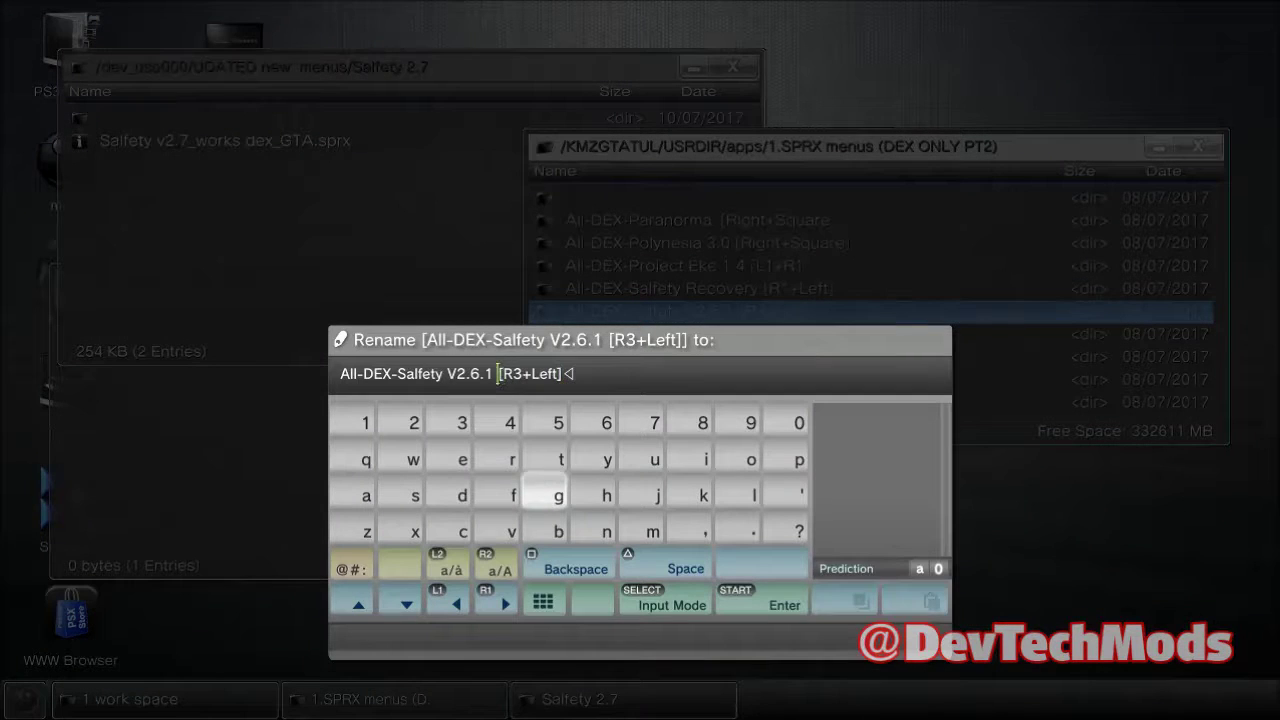
key(BackSpace)
key(BackSpace)
key(BackSpace)
key(BackSpace)
text(.)
key(Up)
key(Up)
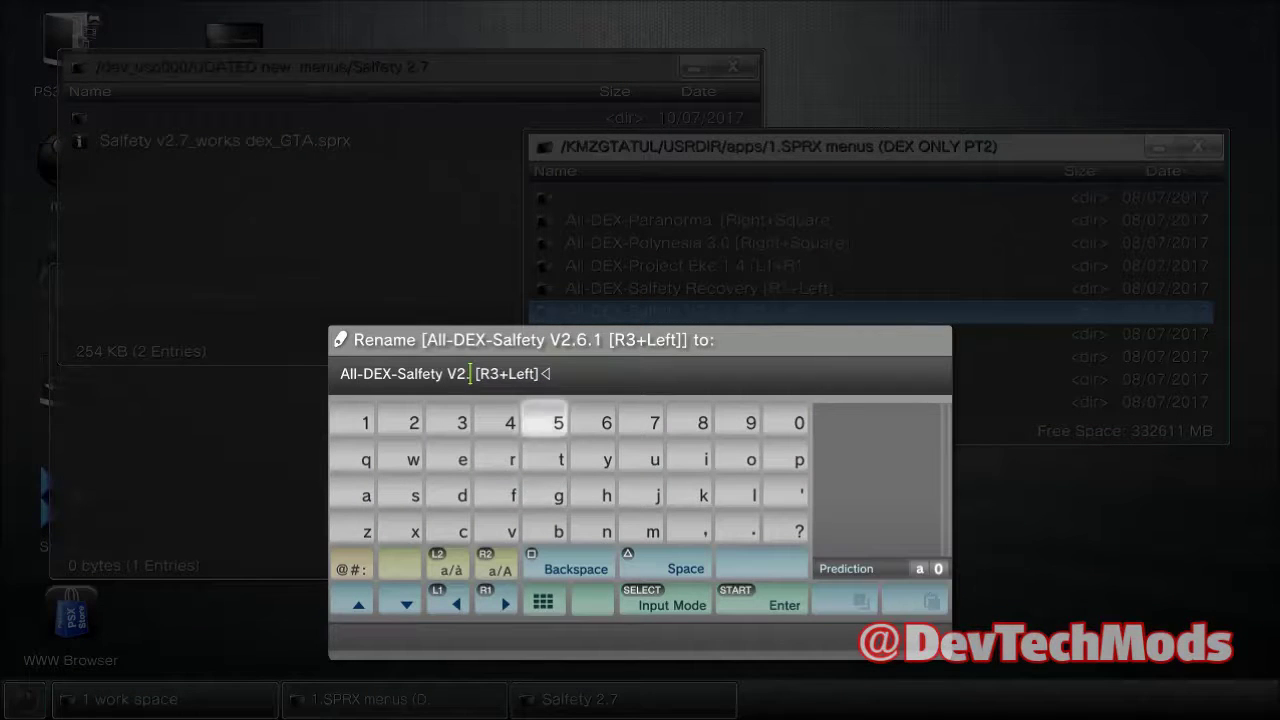
key(Right)
key(Right)
text(7)
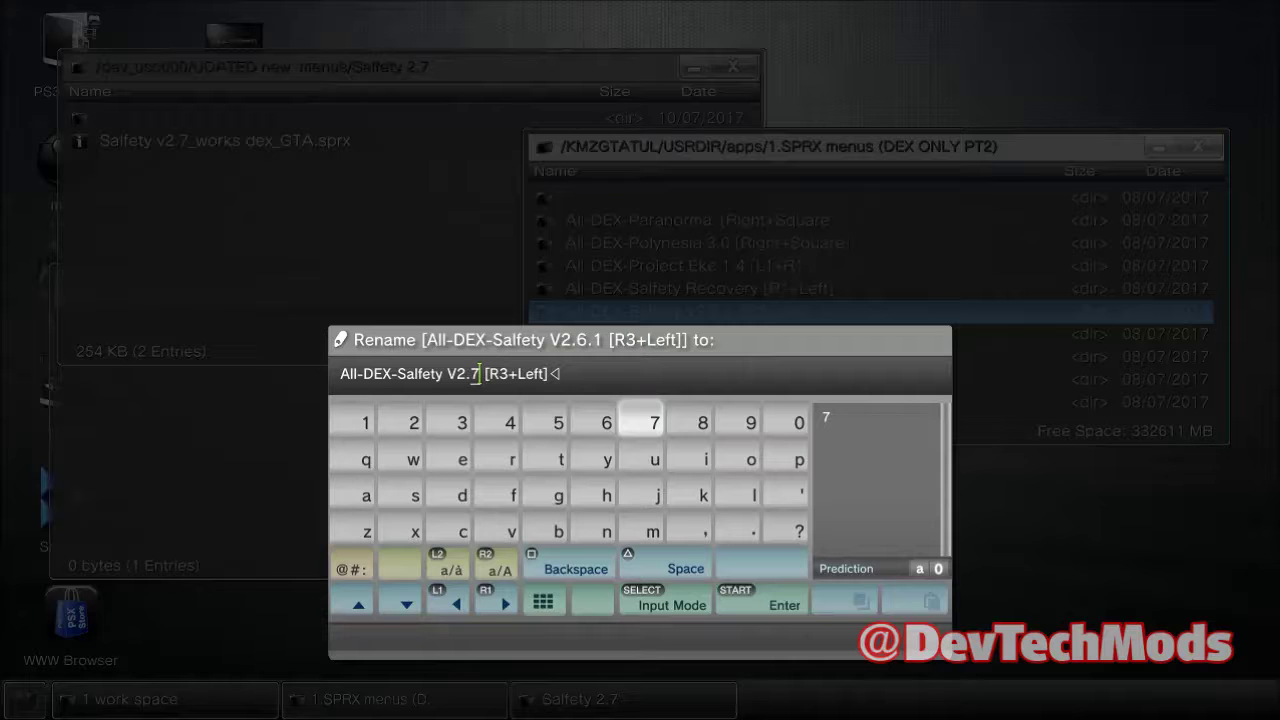
key(Return)
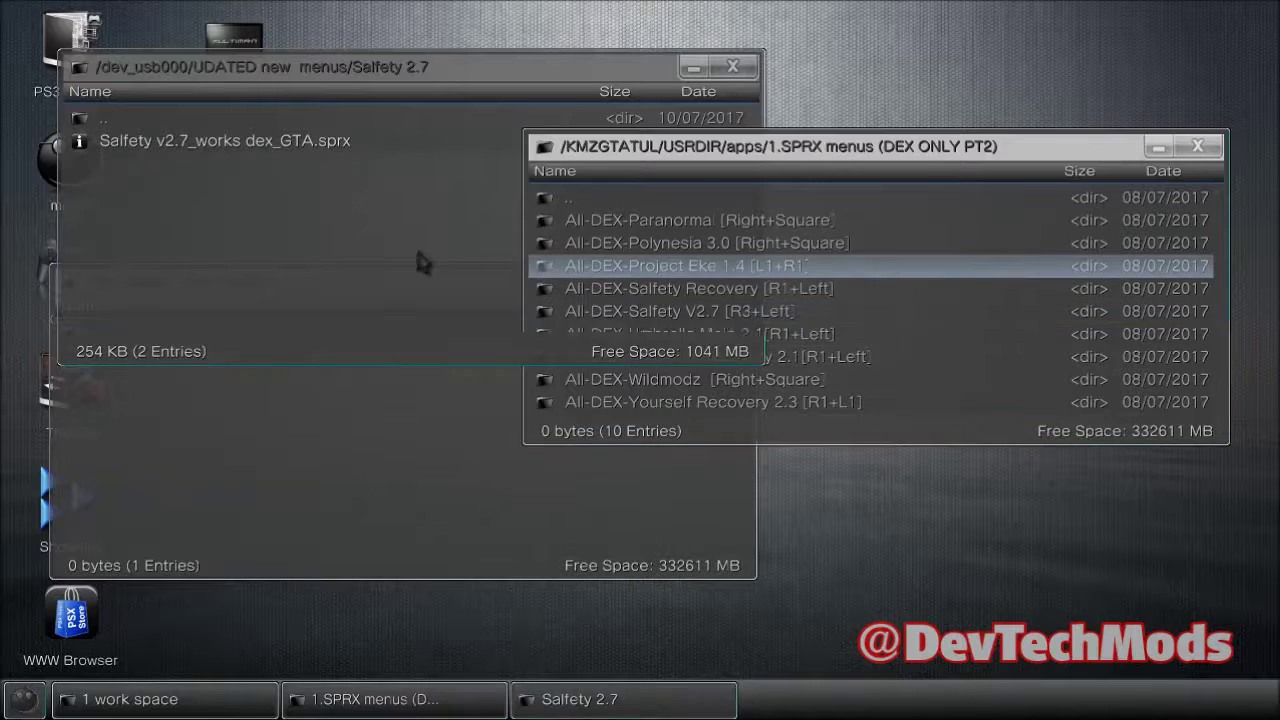
key(BackSpace)
key(Down)
key(Down)
key(Down)
key(Down)
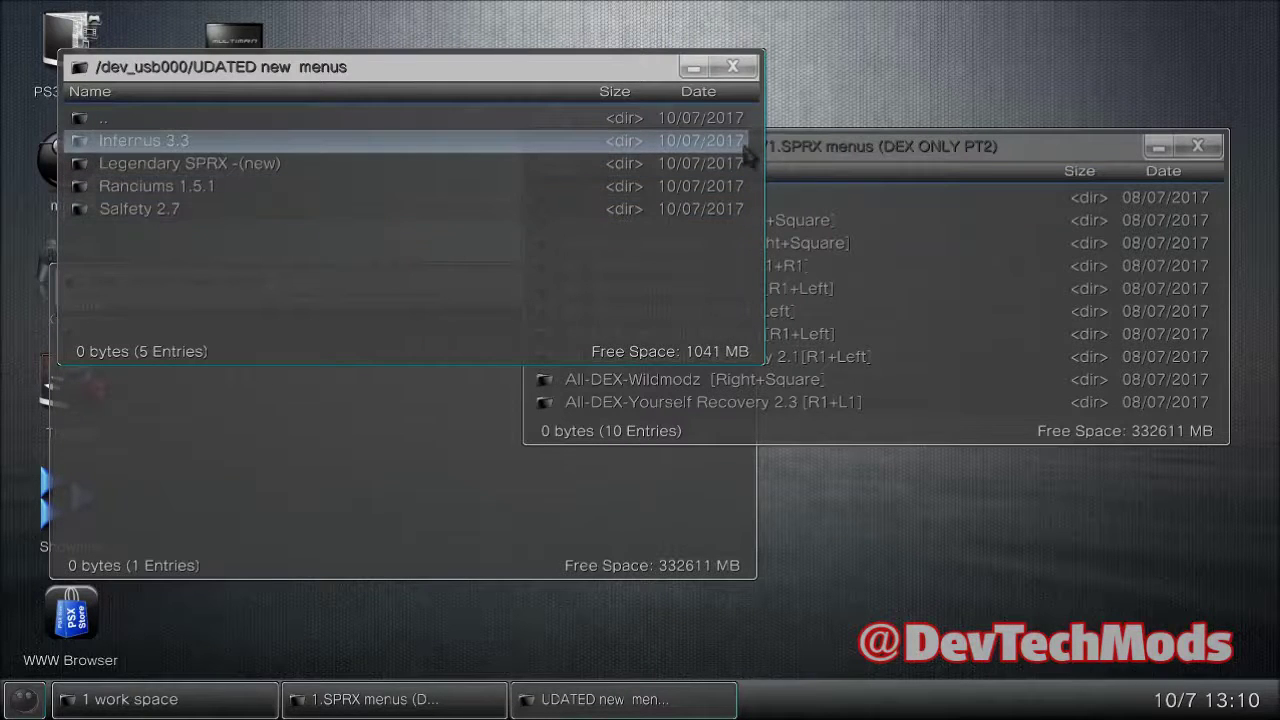
Select Legendary SPRX -(new) on USB, then open 1.SPRX menus (DEX ONLY PT1) from apps
click(787, 155)
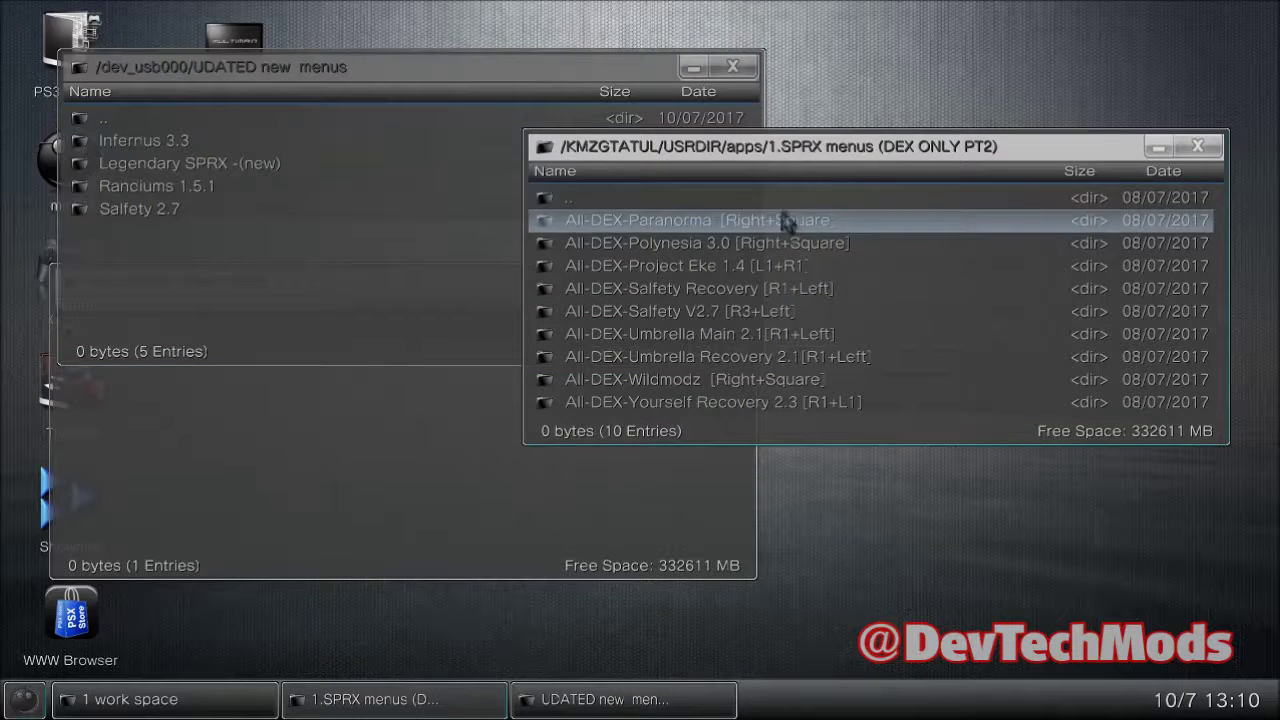
click(292, 175)
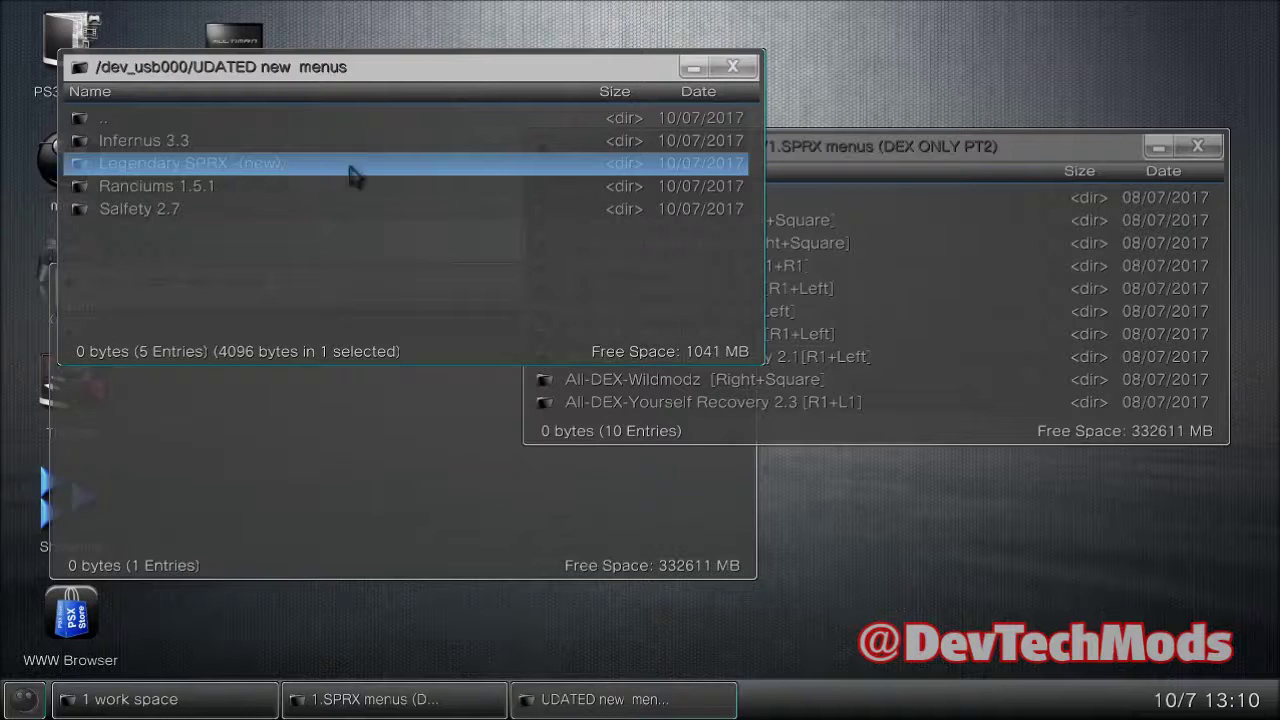
click(888, 158)
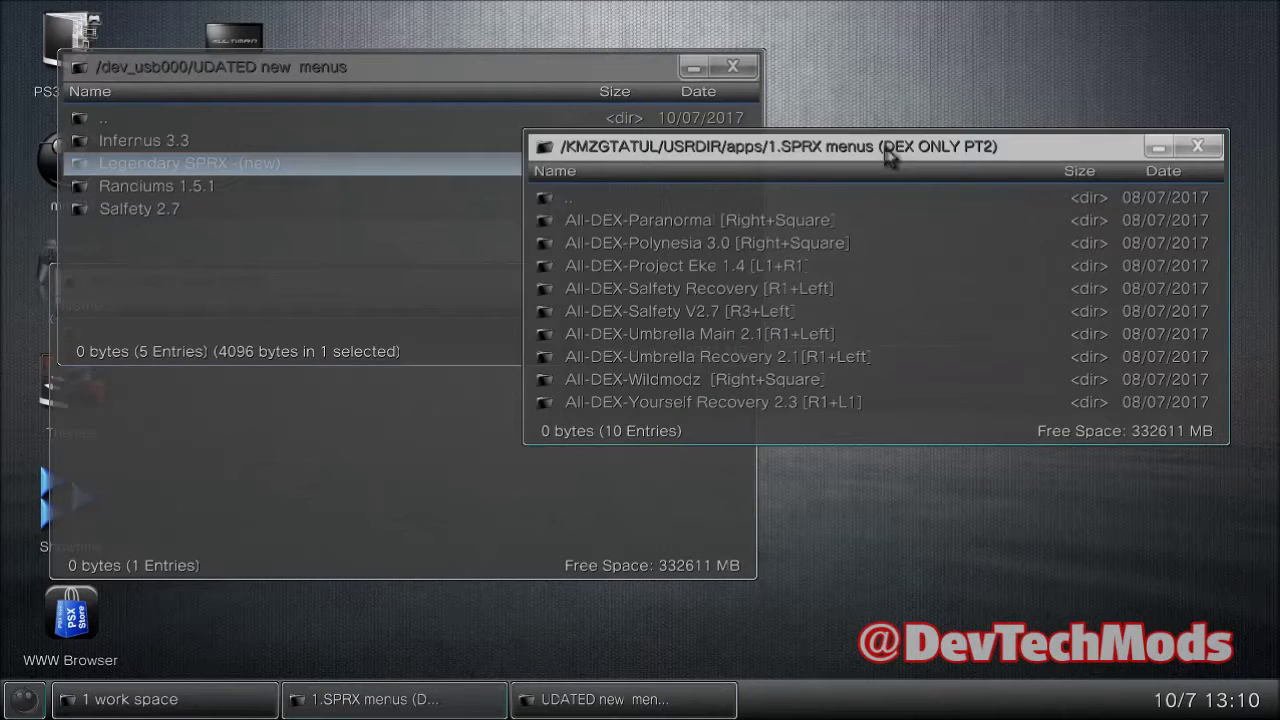
click(690, 220)
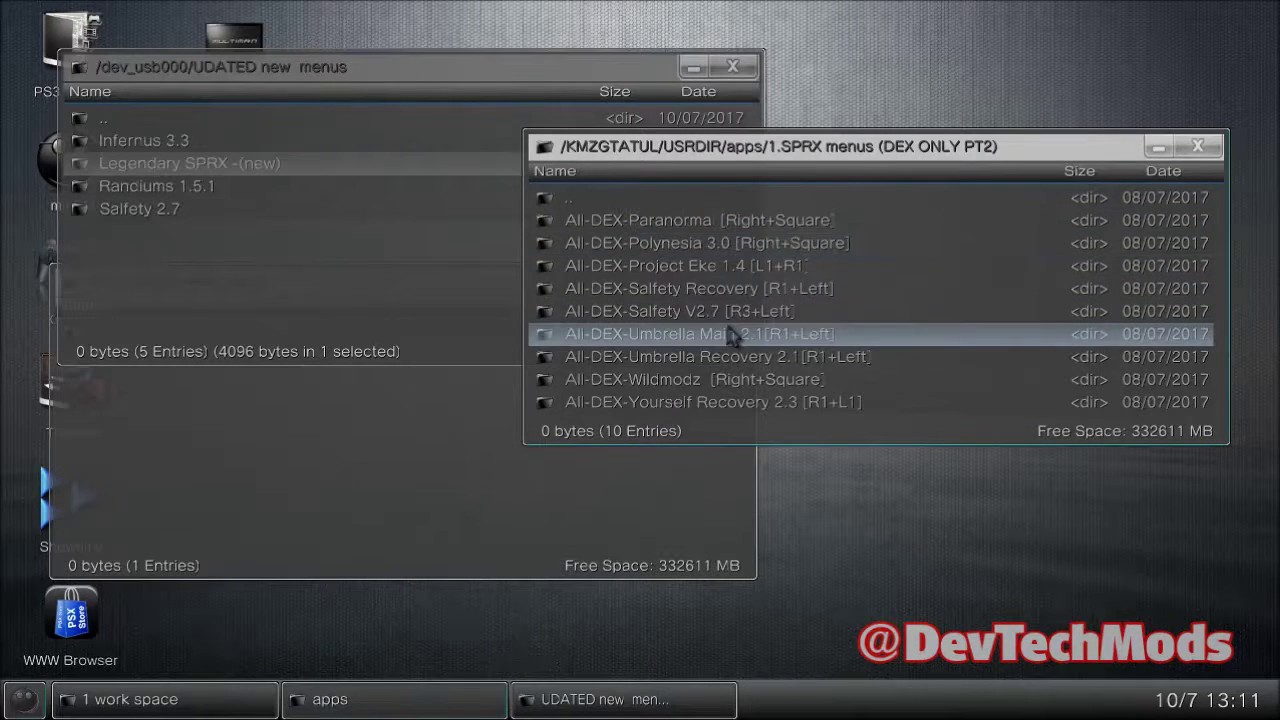
key(BackSpace)
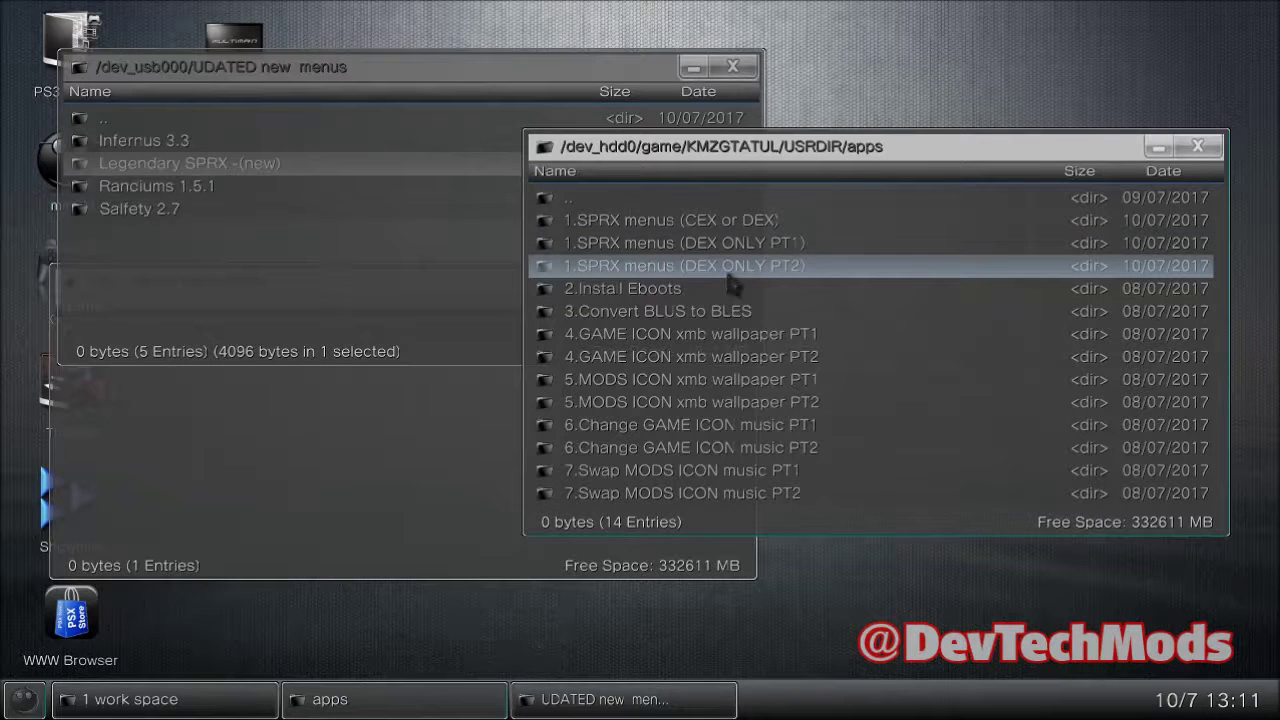
click(729, 246)
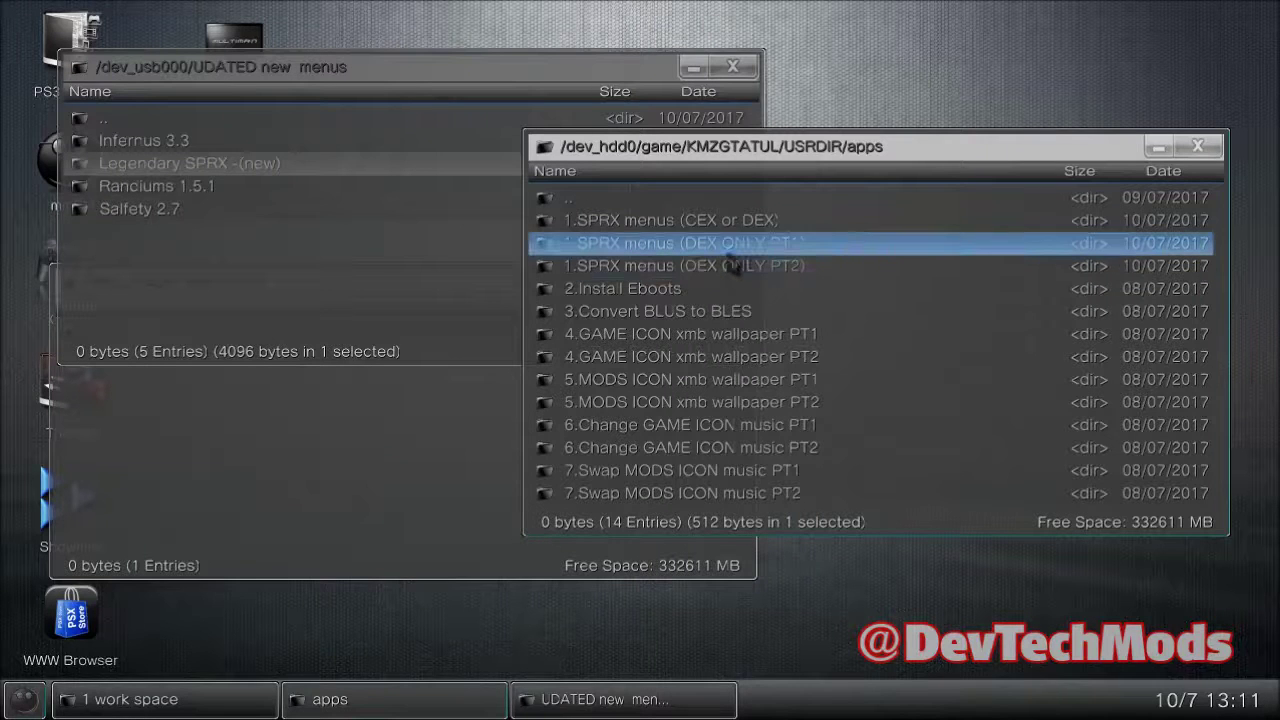
double_click(730, 247)
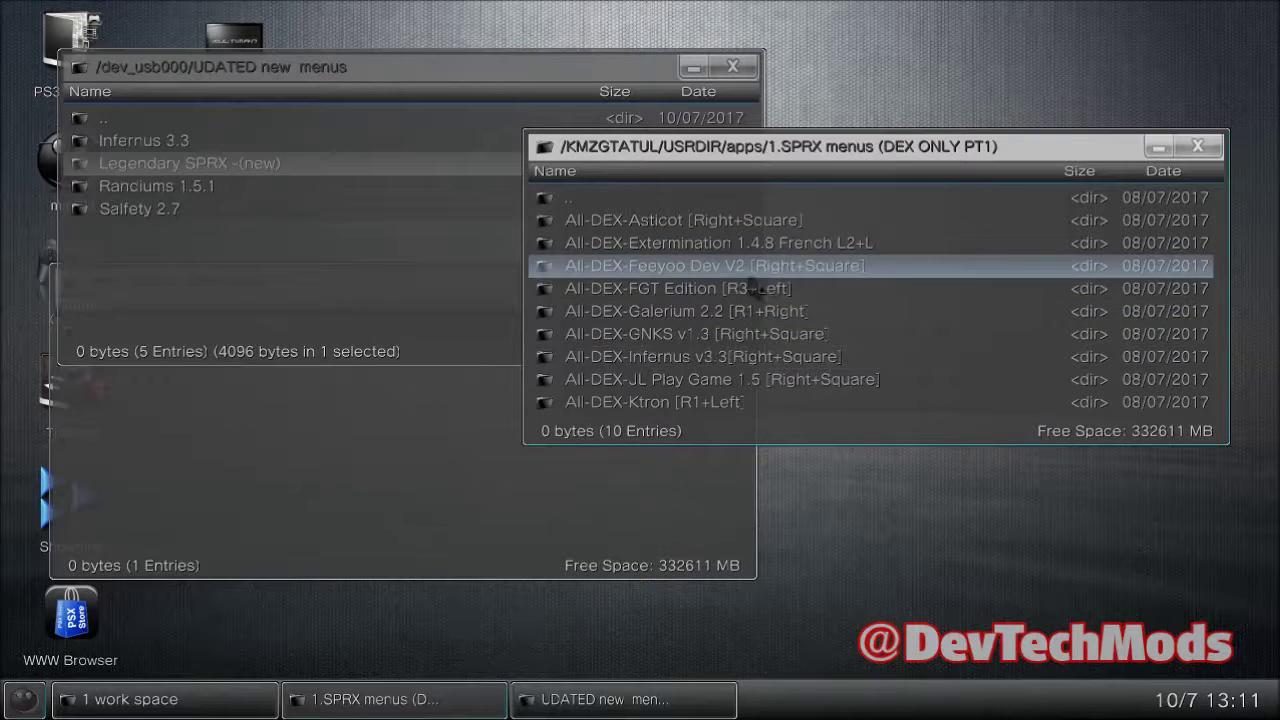
Copy the All-DEX-FGT Edition [R3+Left] folder into /dev_hdd0/1 work space
right_click(692, 295)
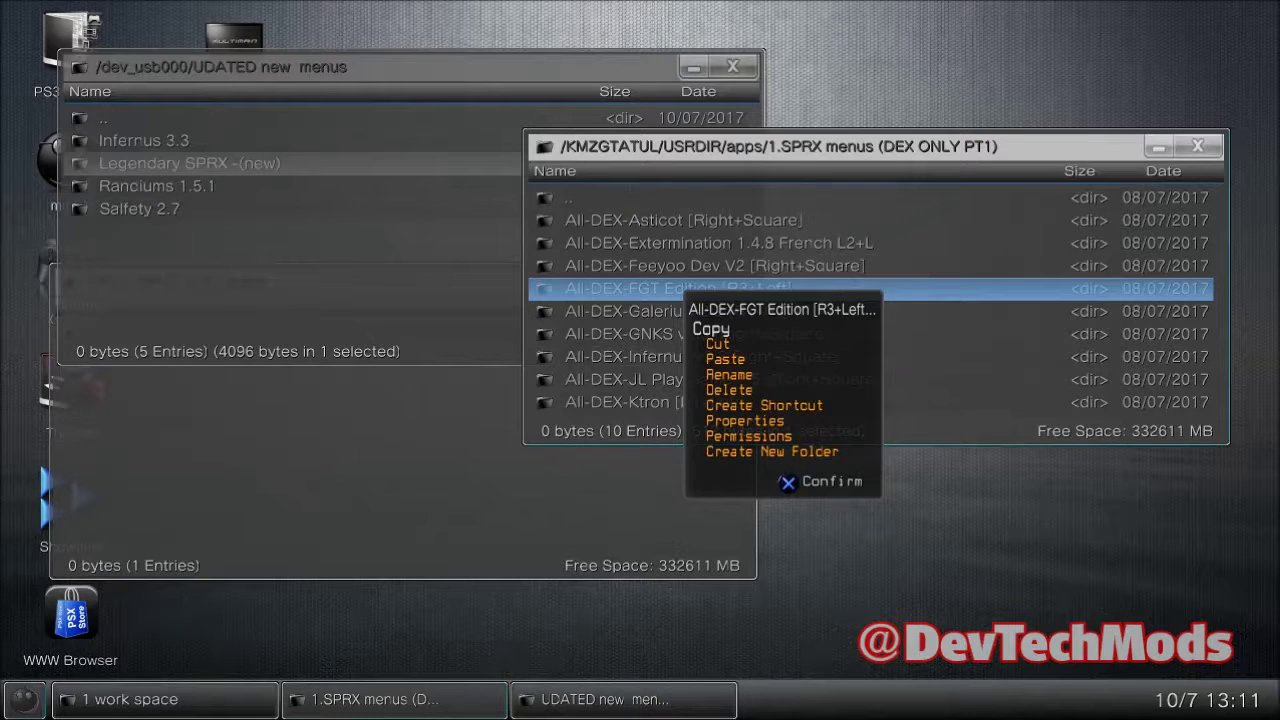
key(Return)
click(316, 436)
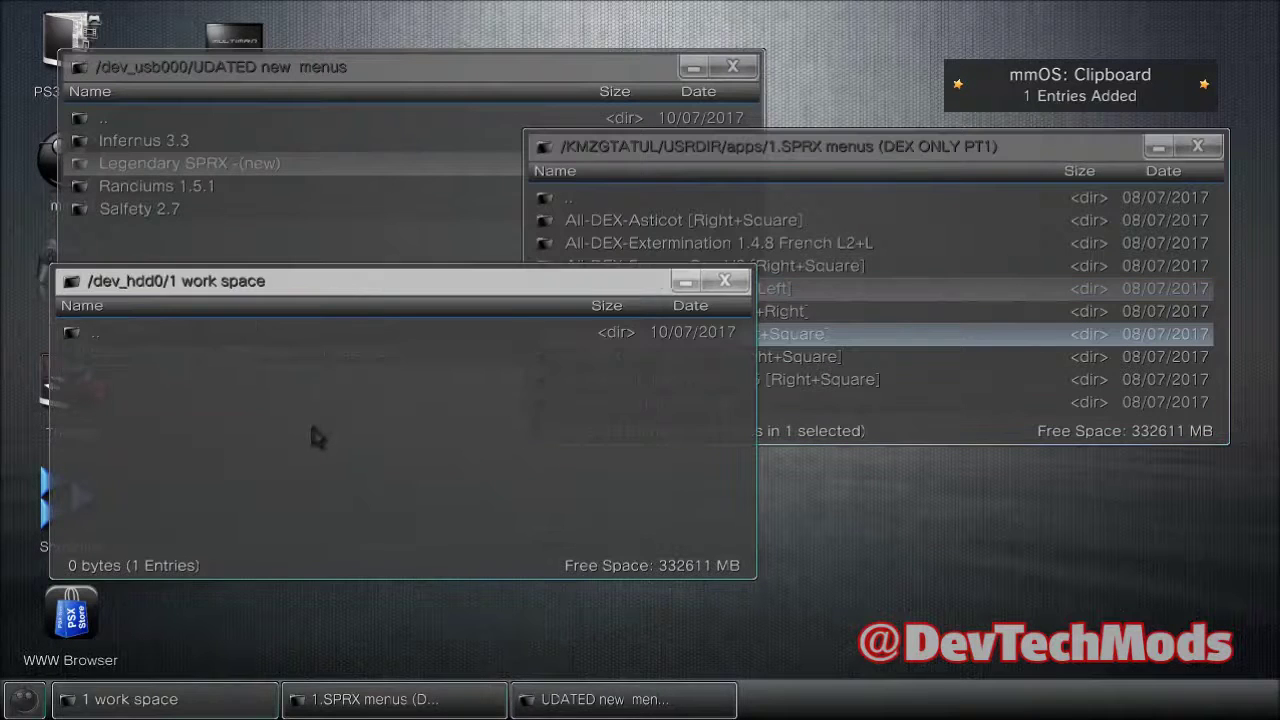
right_click(232, 469)
key(Return)
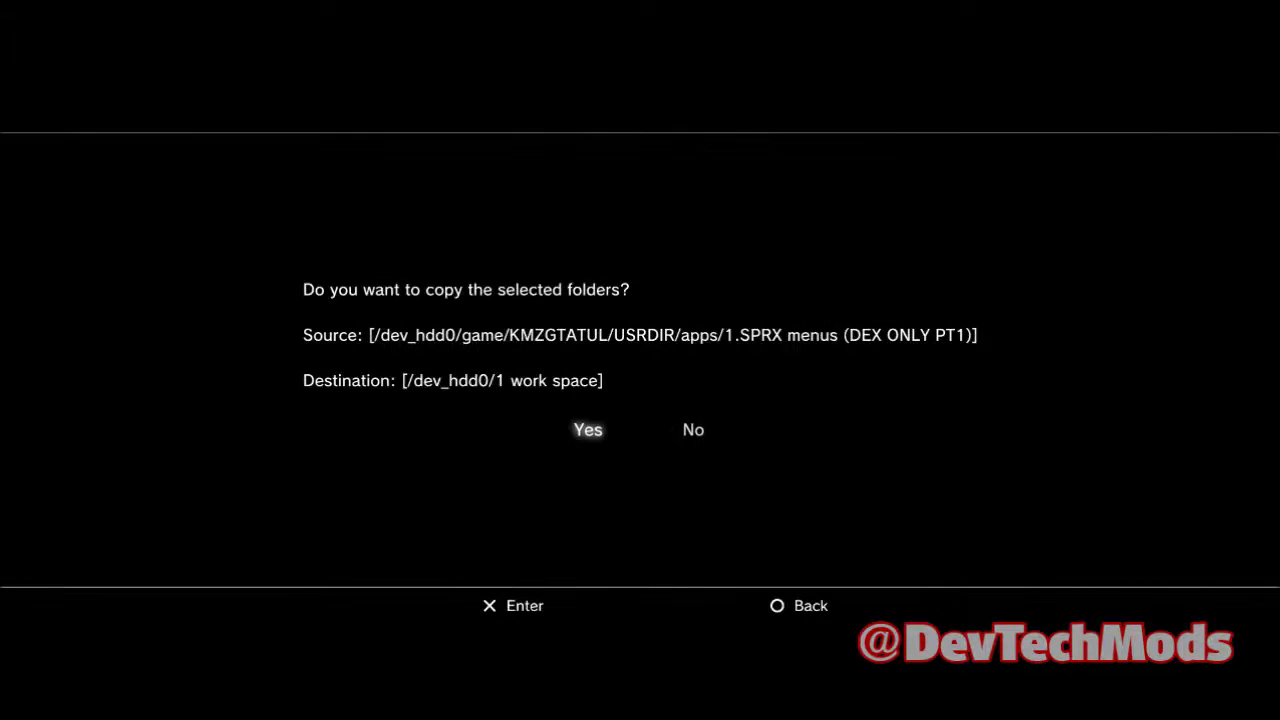
key(Return)
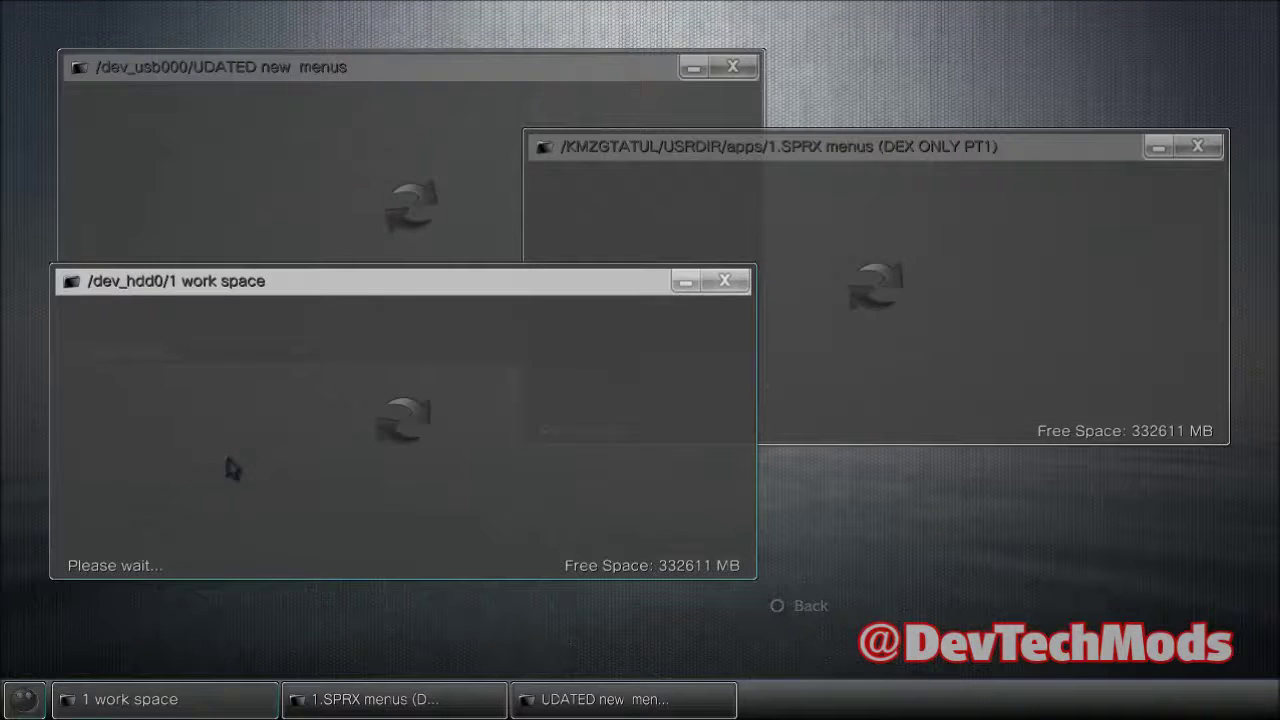
Delete the 229 KB GTA.sprx from the copy's PS3~dev_hdd0~tmp folder
click(227, 368)
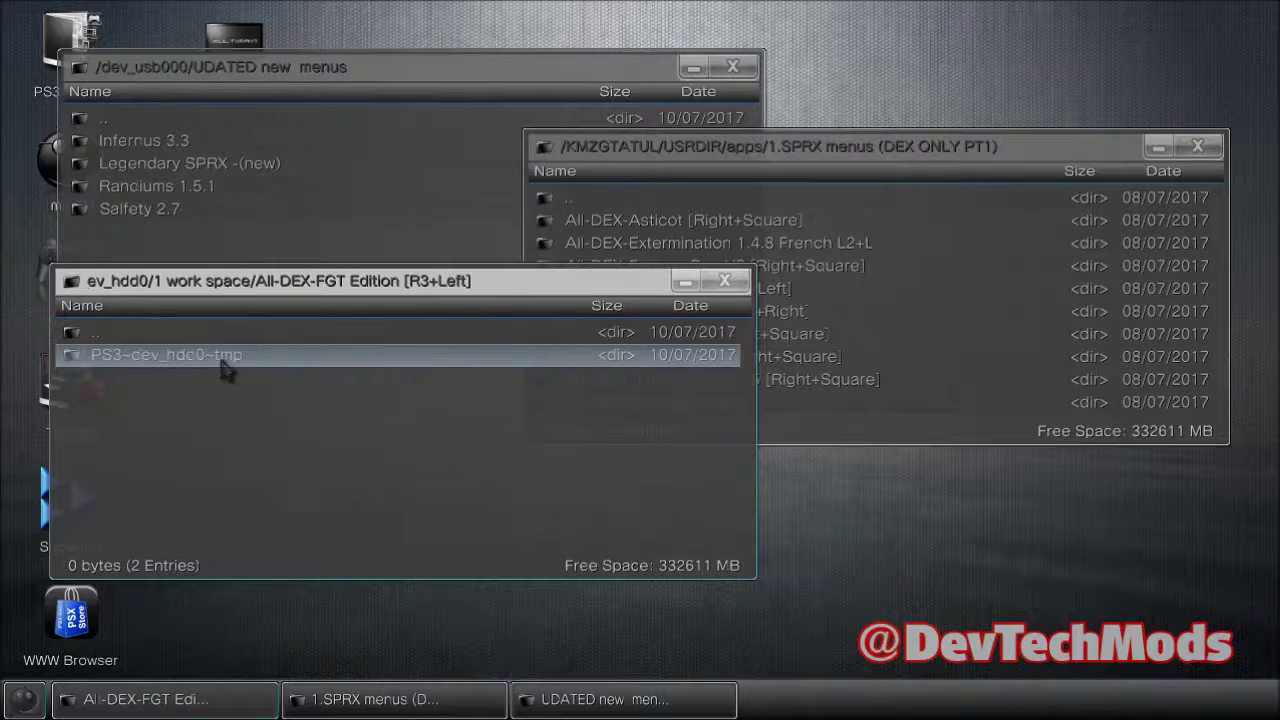
click(227, 368)
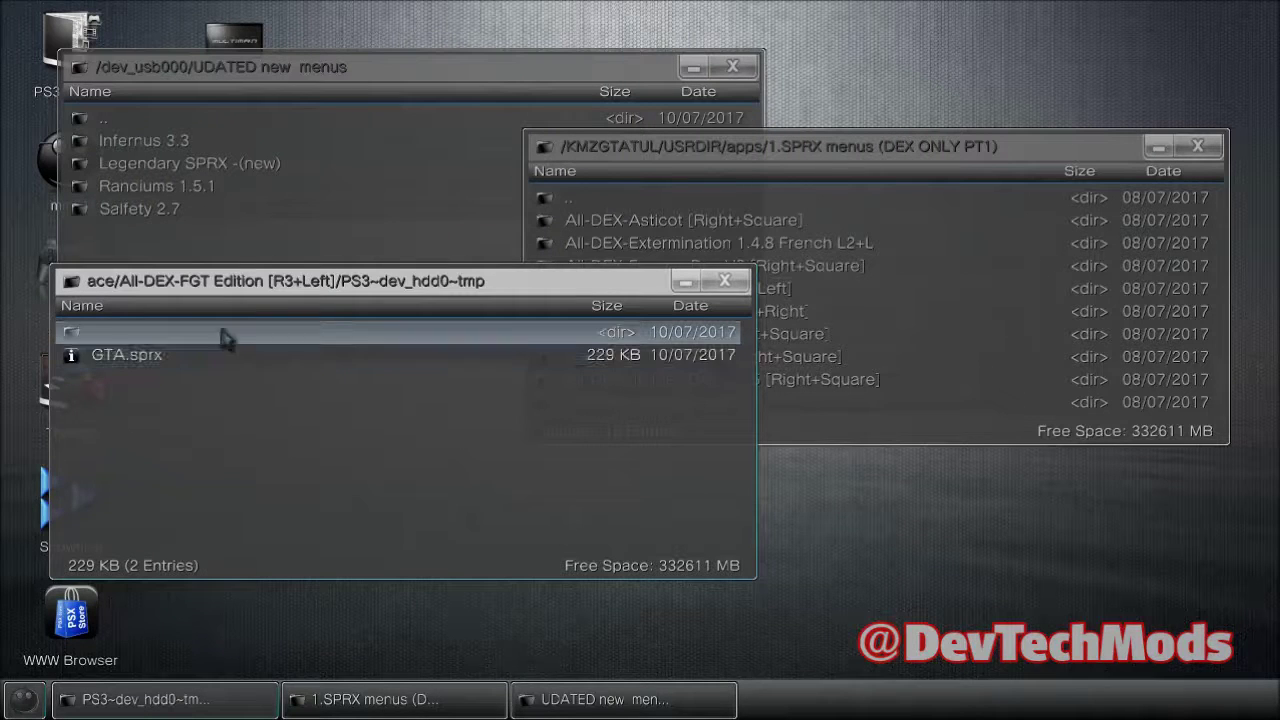
click(217, 358)
right_click(217, 358)
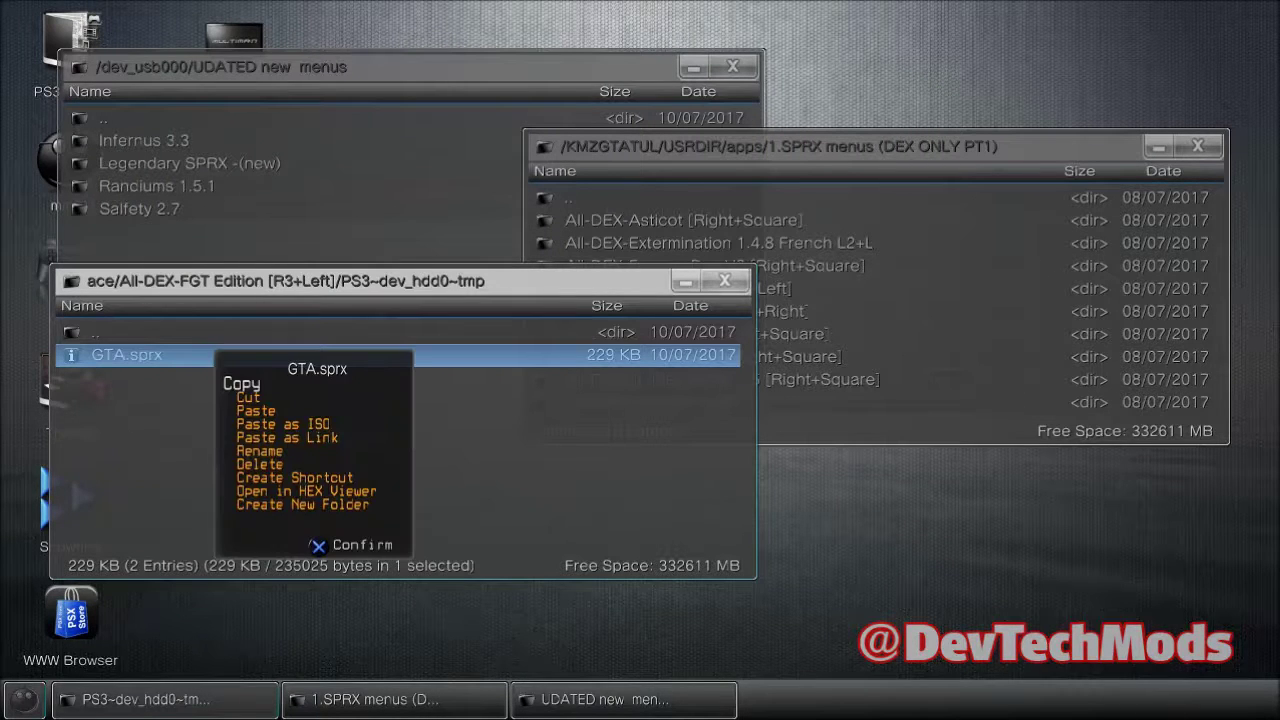
key(Down)
key(Down)
key(Down)
key(Down)
key(Down)
key(Down)
key(Return)
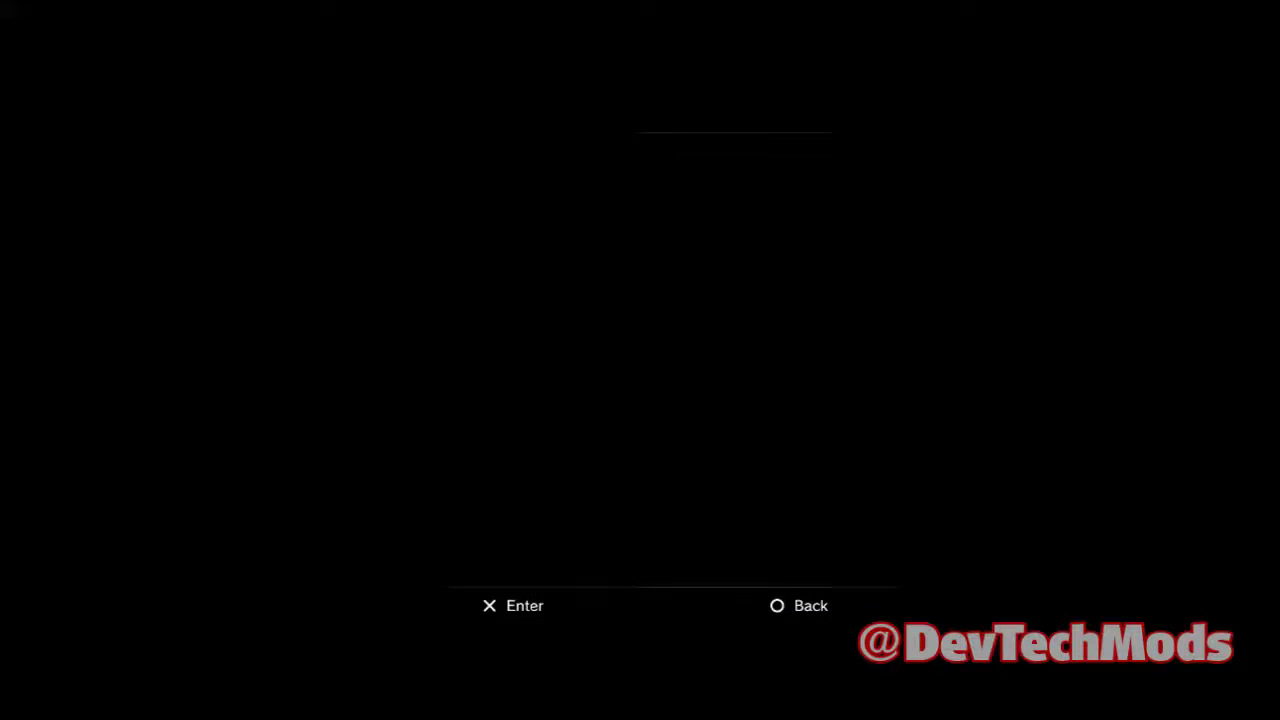
key(Return)
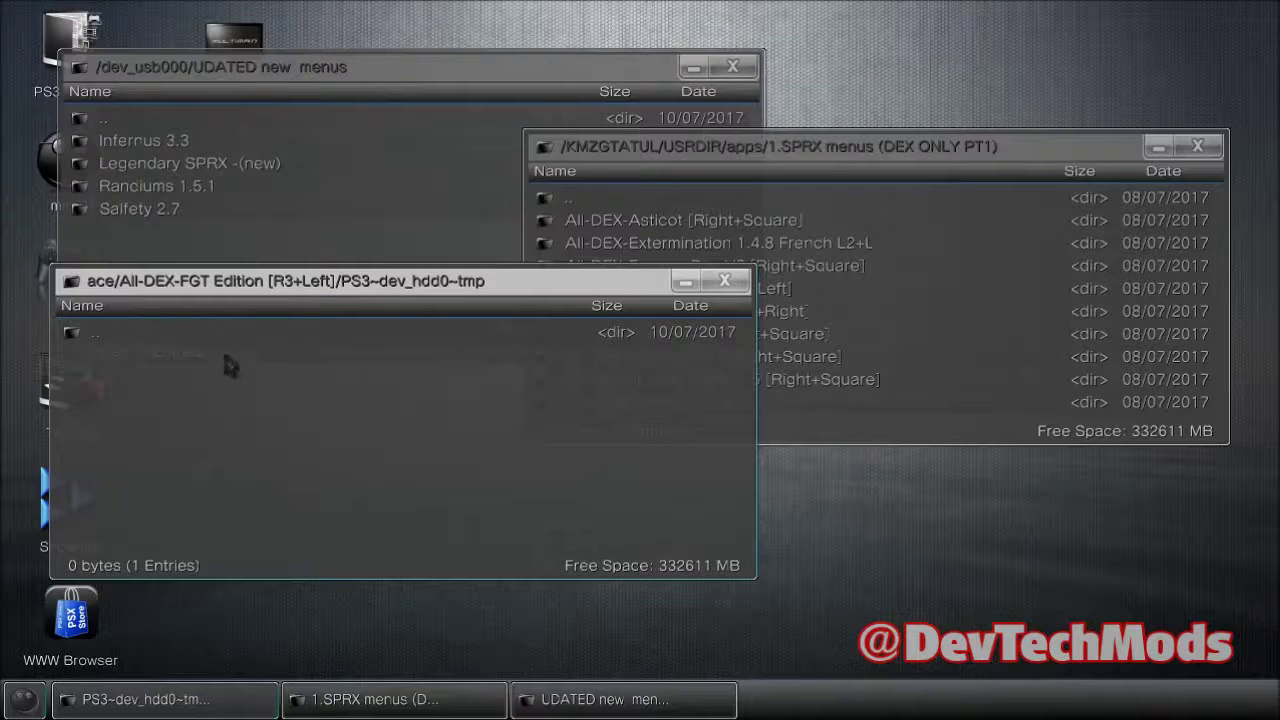
click(224, 170)
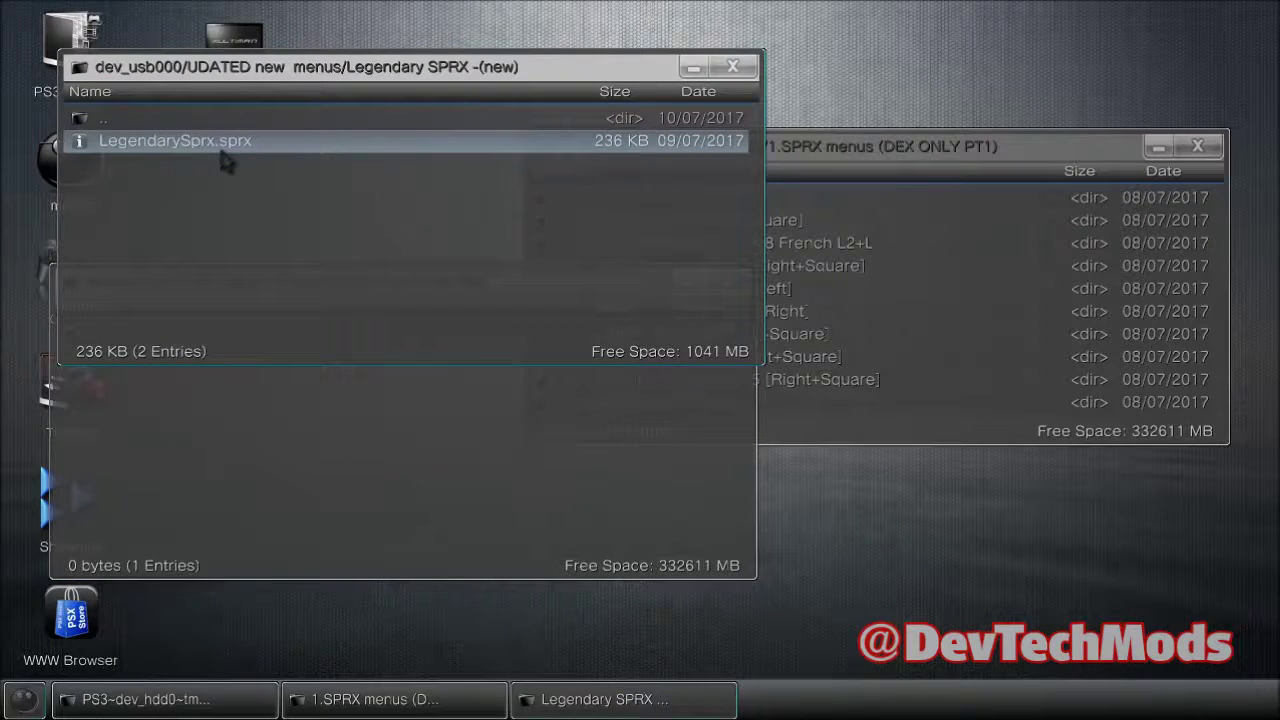
Copy LegendarySprx.sprx from the USB into the copied folder's empty tmp directory
click(222, 152)
right_click(222, 152)
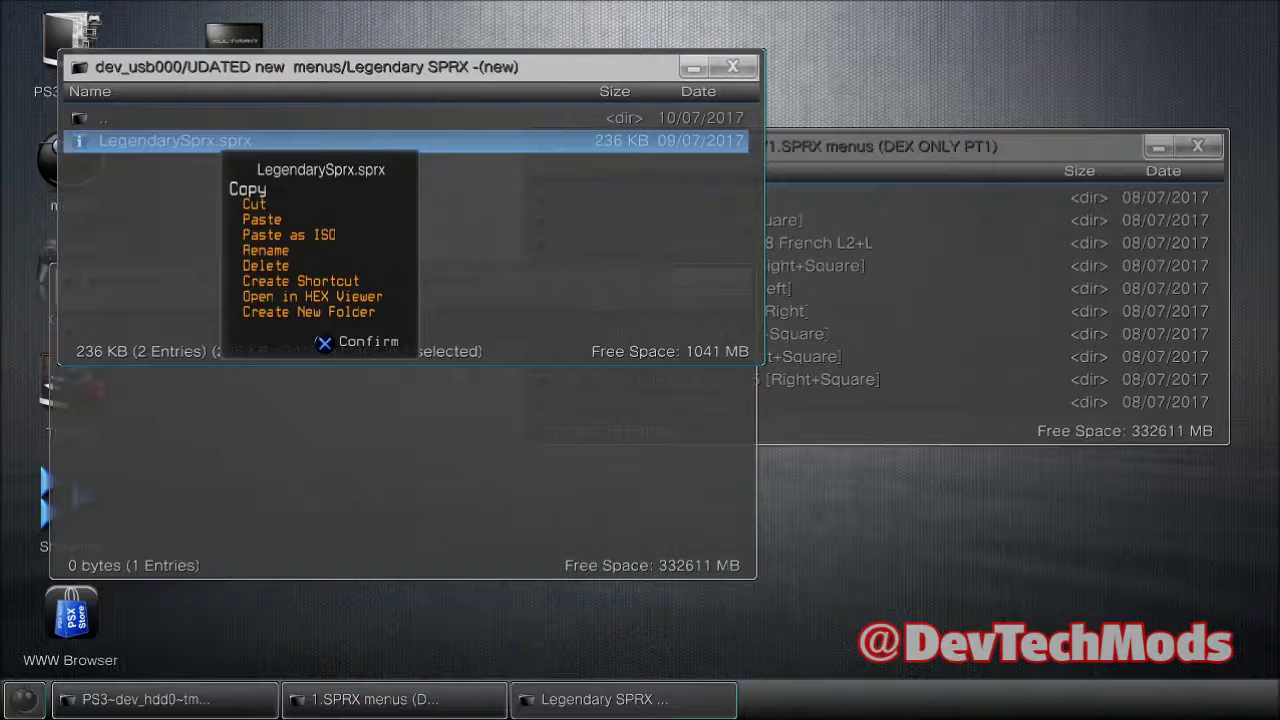
key(Return)
click(200, 448)
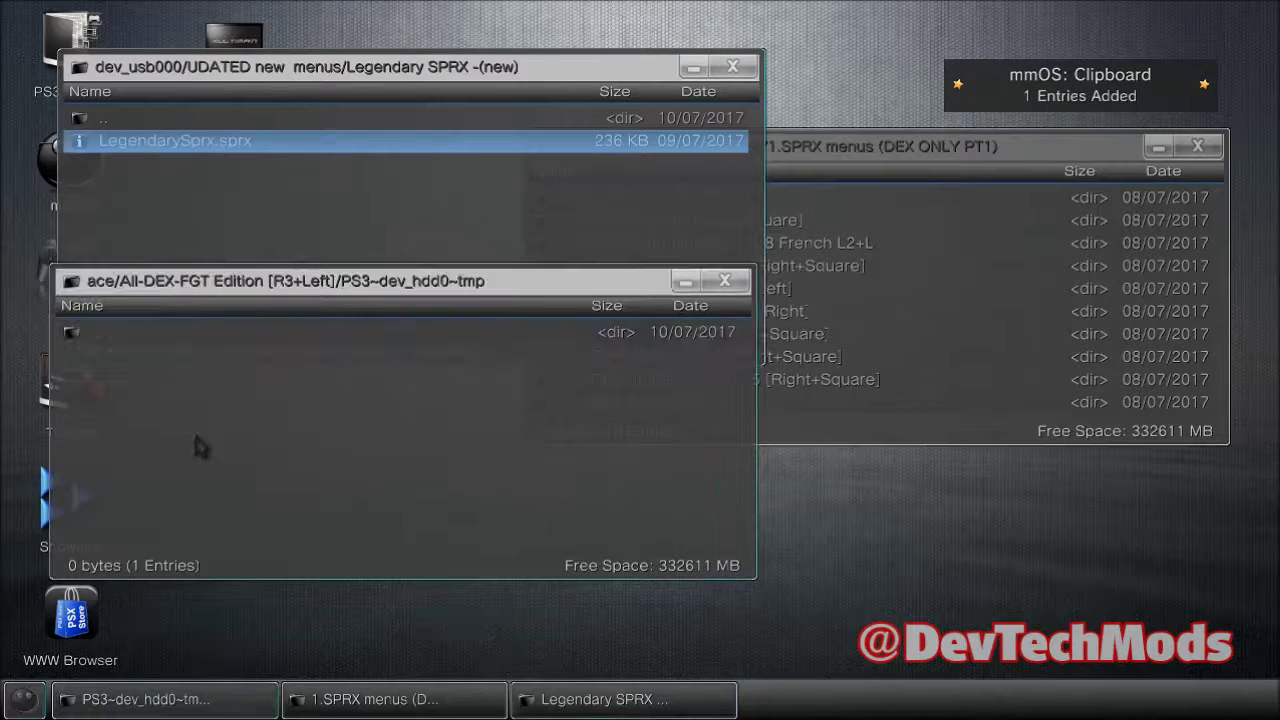
right_click(200, 445)
key(Return)
key(Left)
key(Return)
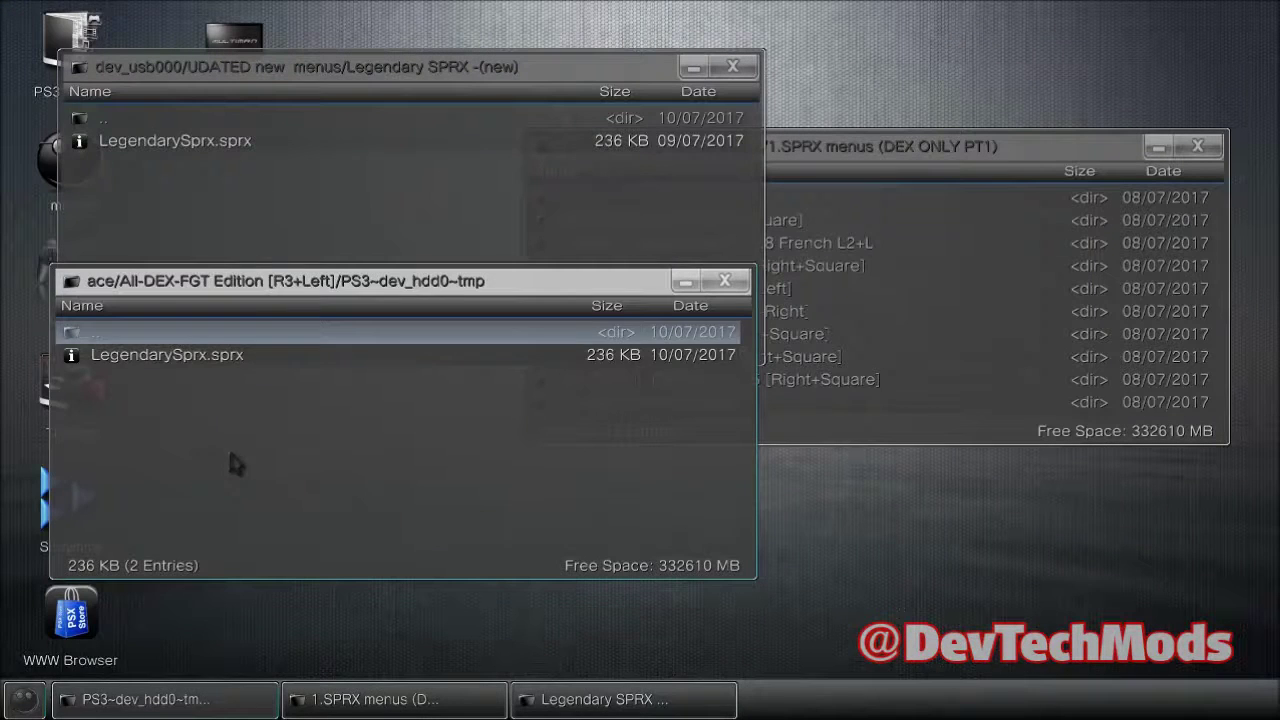
Rename the pasted LegendarySprx.sprx to GTA.sprx and return to 1 work space
click(163, 358)
right_click(163, 358)
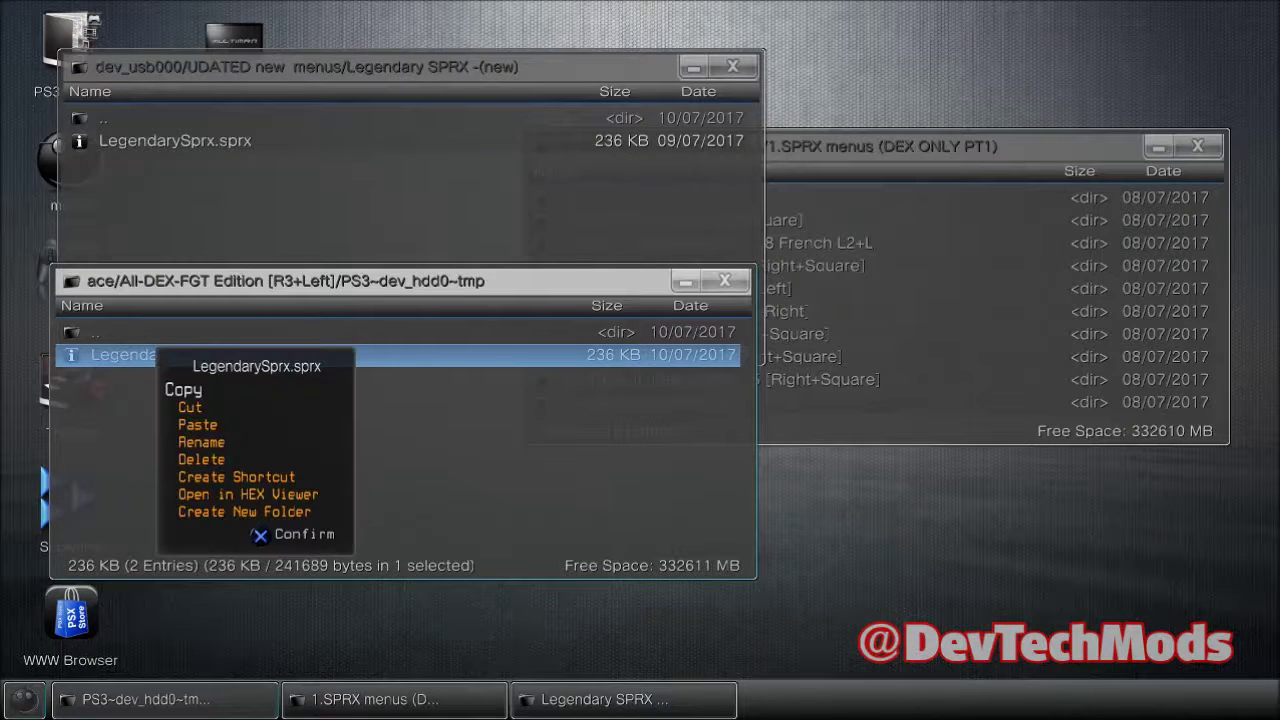
key(Down)
key(Down)
key(Down)
key(Return)
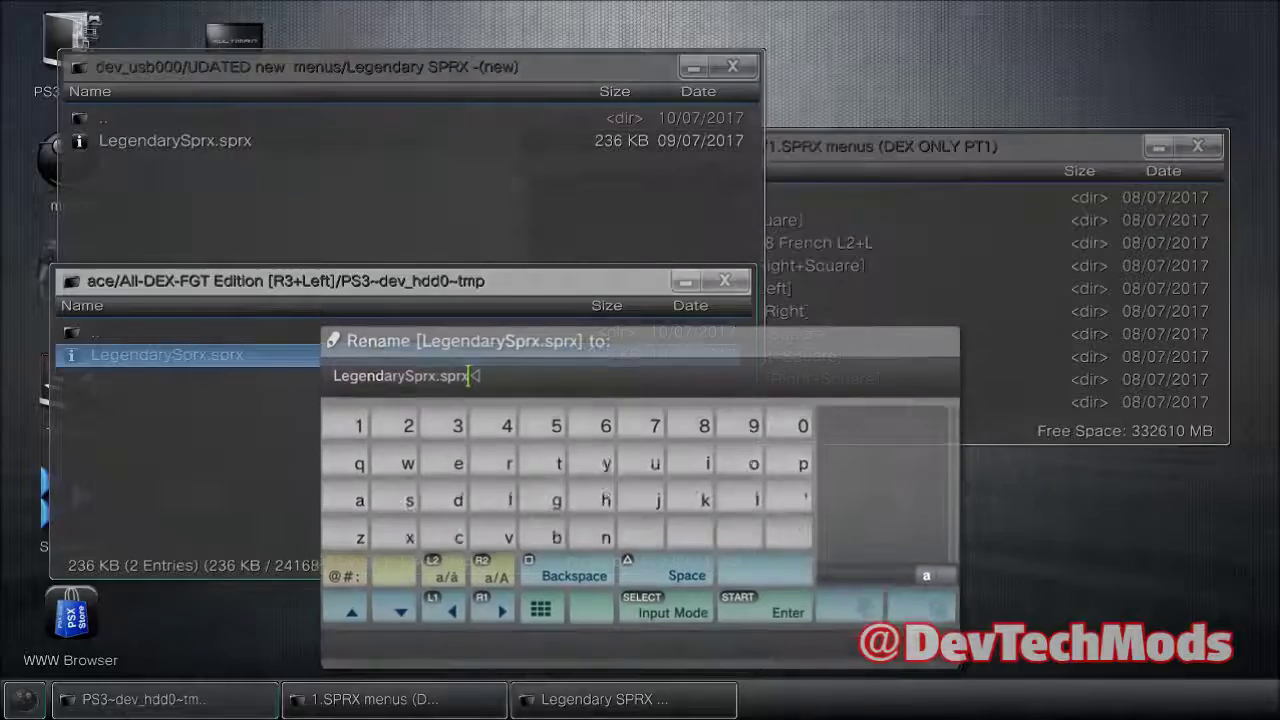
key(Left)
key(Left)
key(BackSpace)
key(BackSpace)
key(BackSpace)
key(BackSpace)
key(BackSpace)
key(BackSpace)
key(BackSpace)
key(BackSpace)
key(BackSpace)
key(BackSpace)
key(BackSpace)
key(BackSpace)
key(BackSpace)
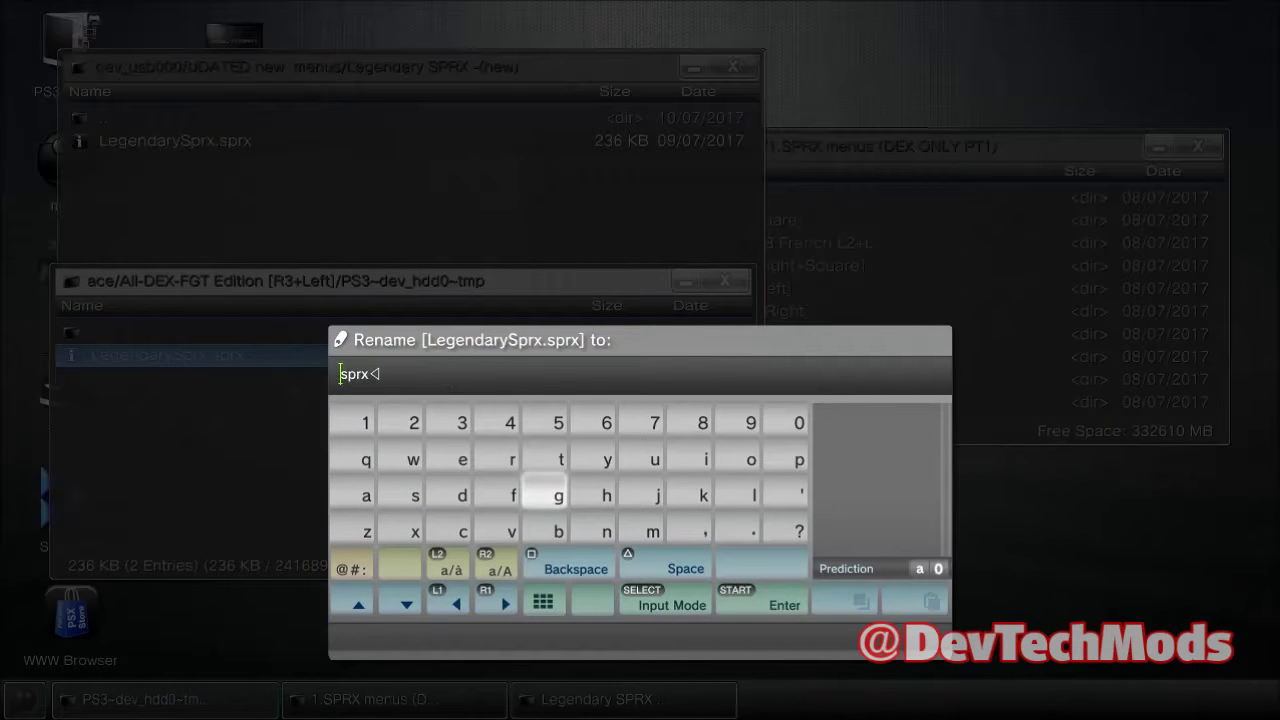
text(GT)
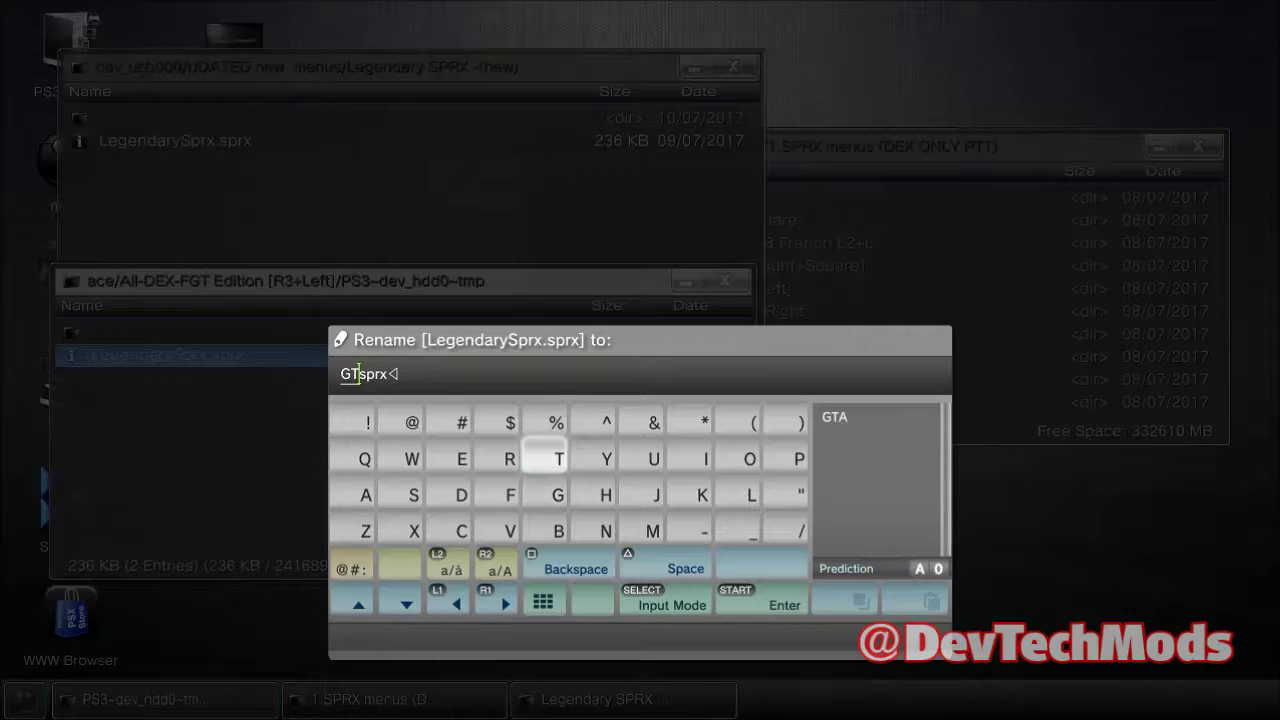
text(A)
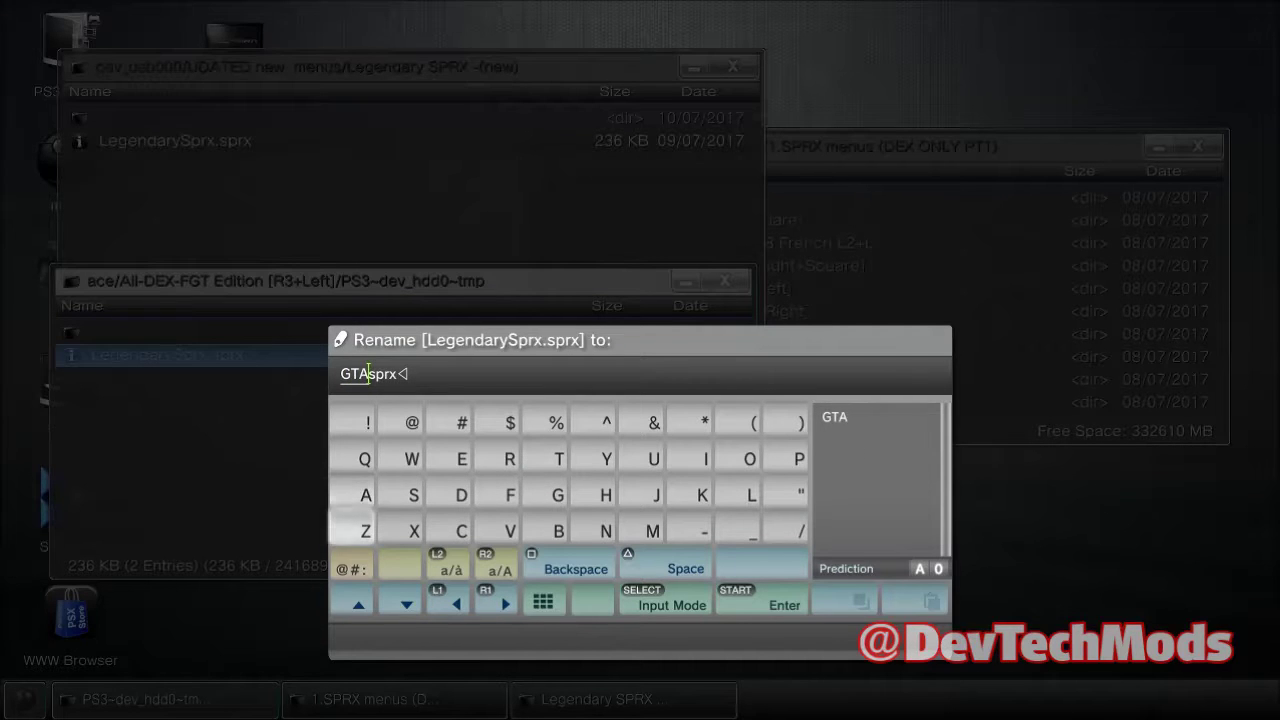
key(Left)
key(Left)
key(Left)
key(Left)
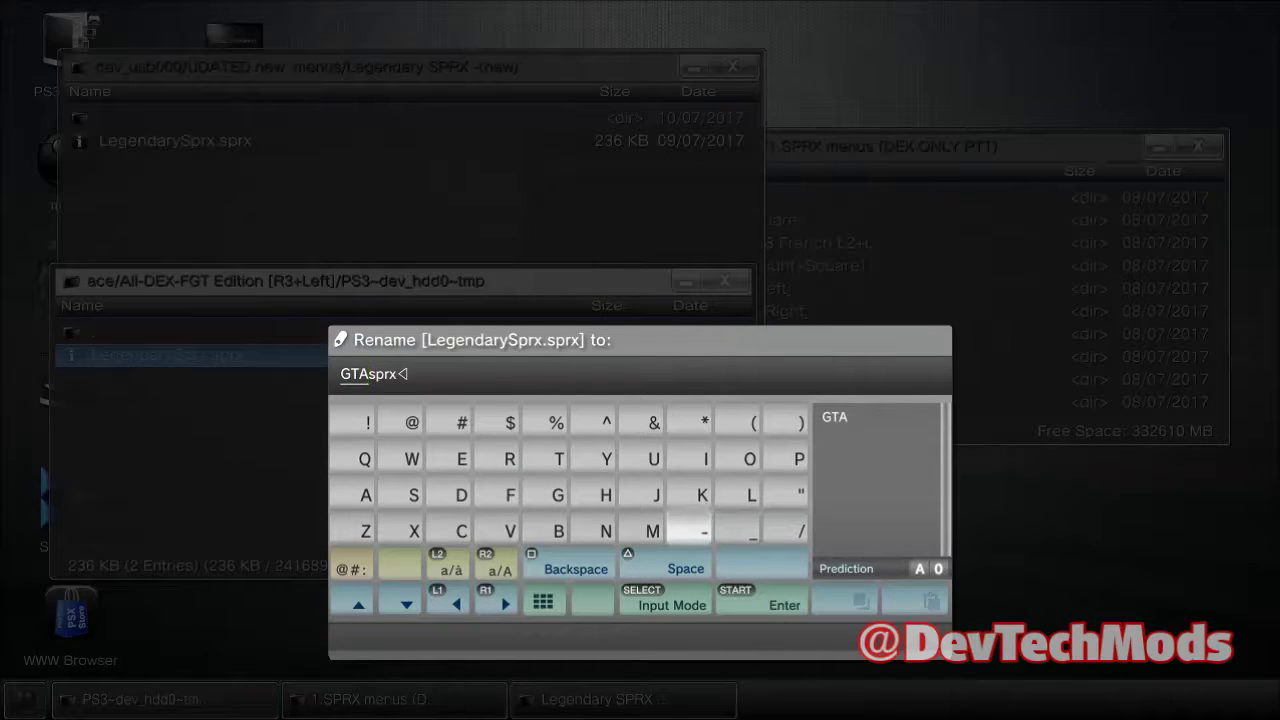
key(Right)
key(Right)
key(Right)
text(.)
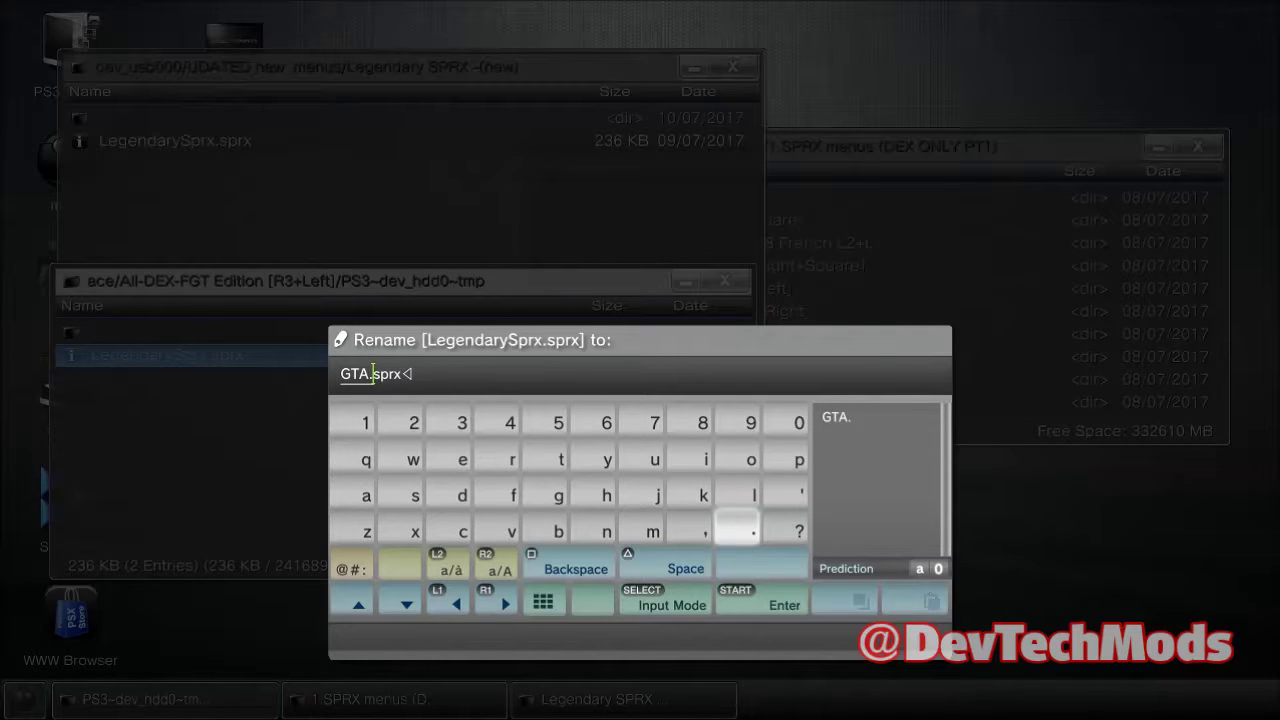
key(Right)
key(Right)
key(Right)
key(Right)
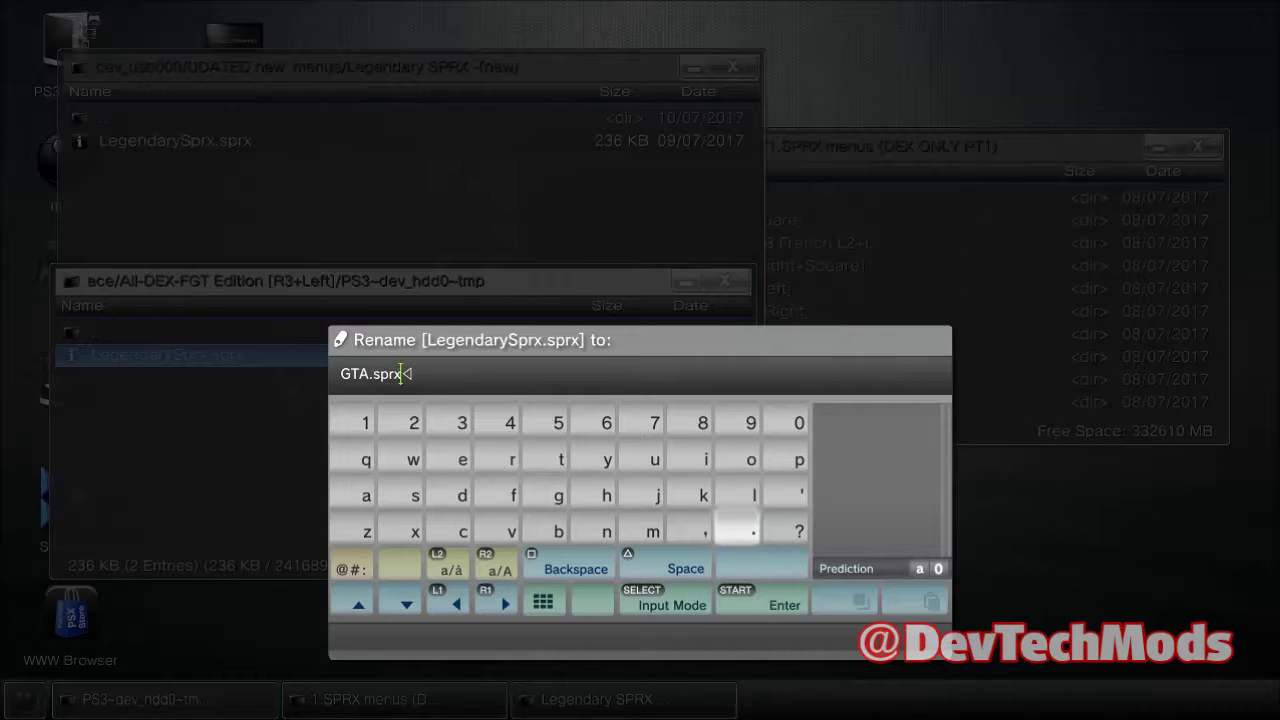
key(Return)
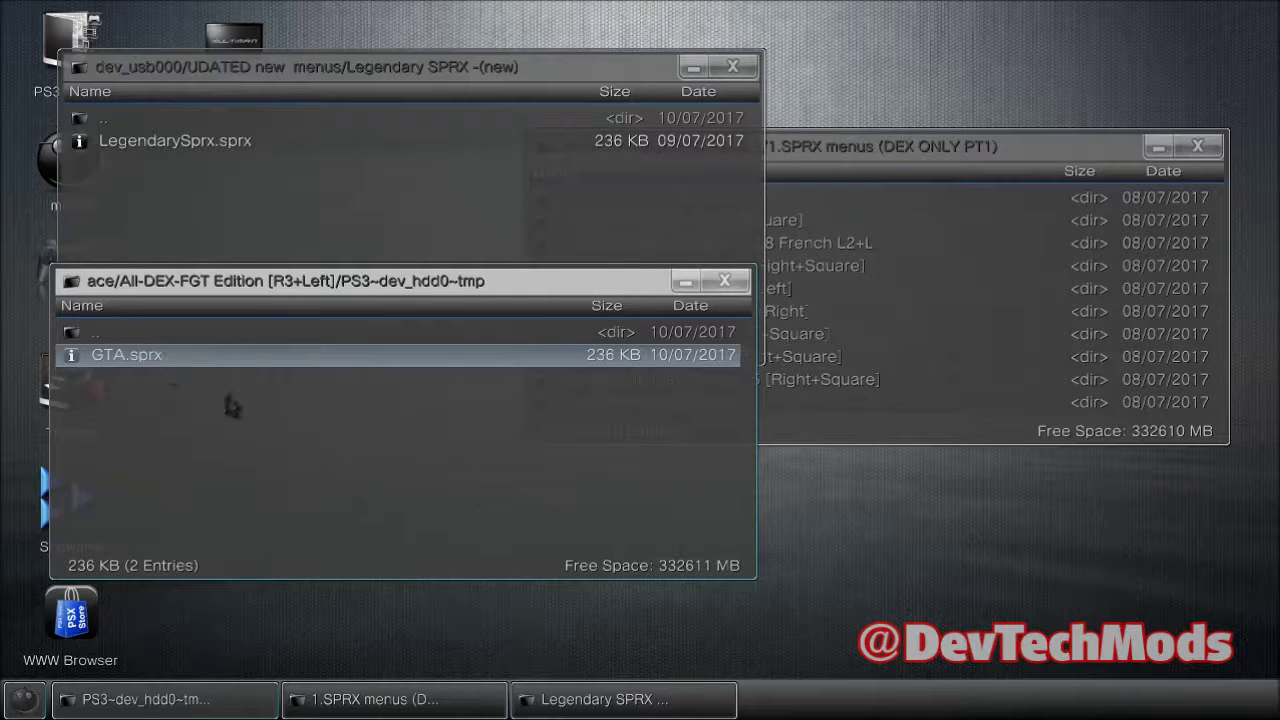
key(BackSpace)
key(BackSpace)
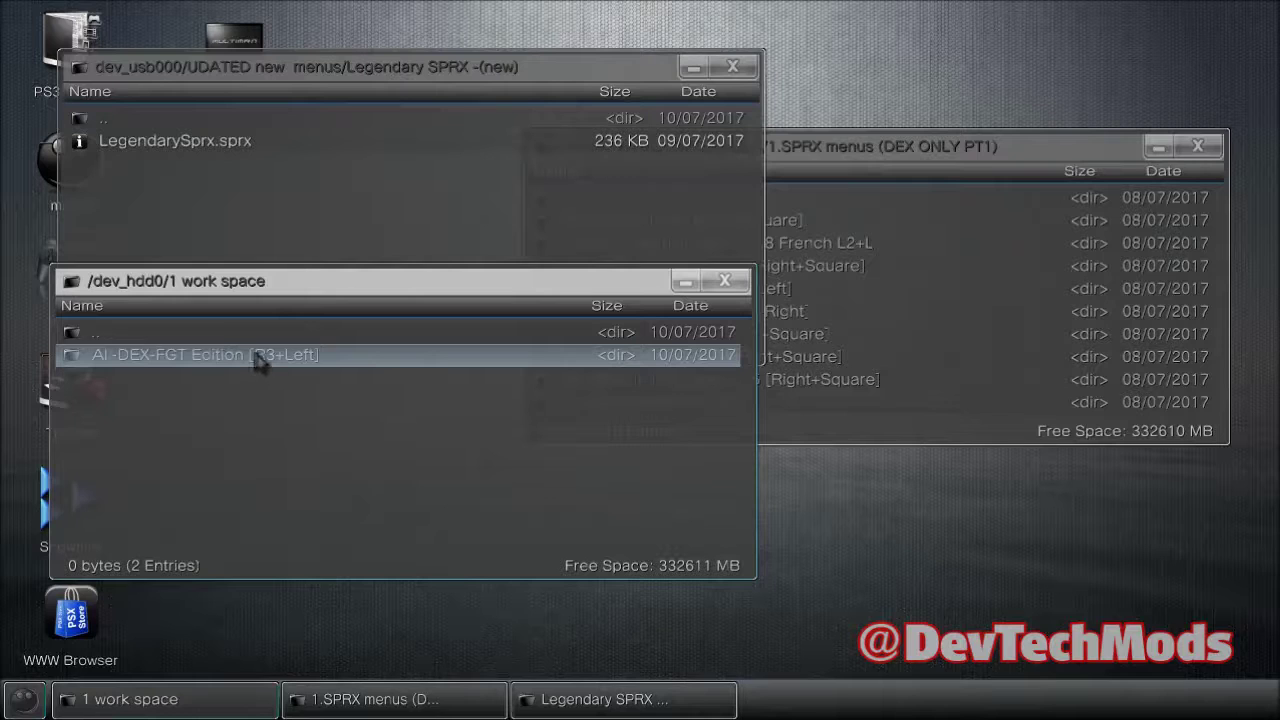
click(258, 362)
Start renaming the FGT Edition folder, erasing its old ending and entering 'Legendary'
right_click(258, 362)
key(Down)
key(Return)
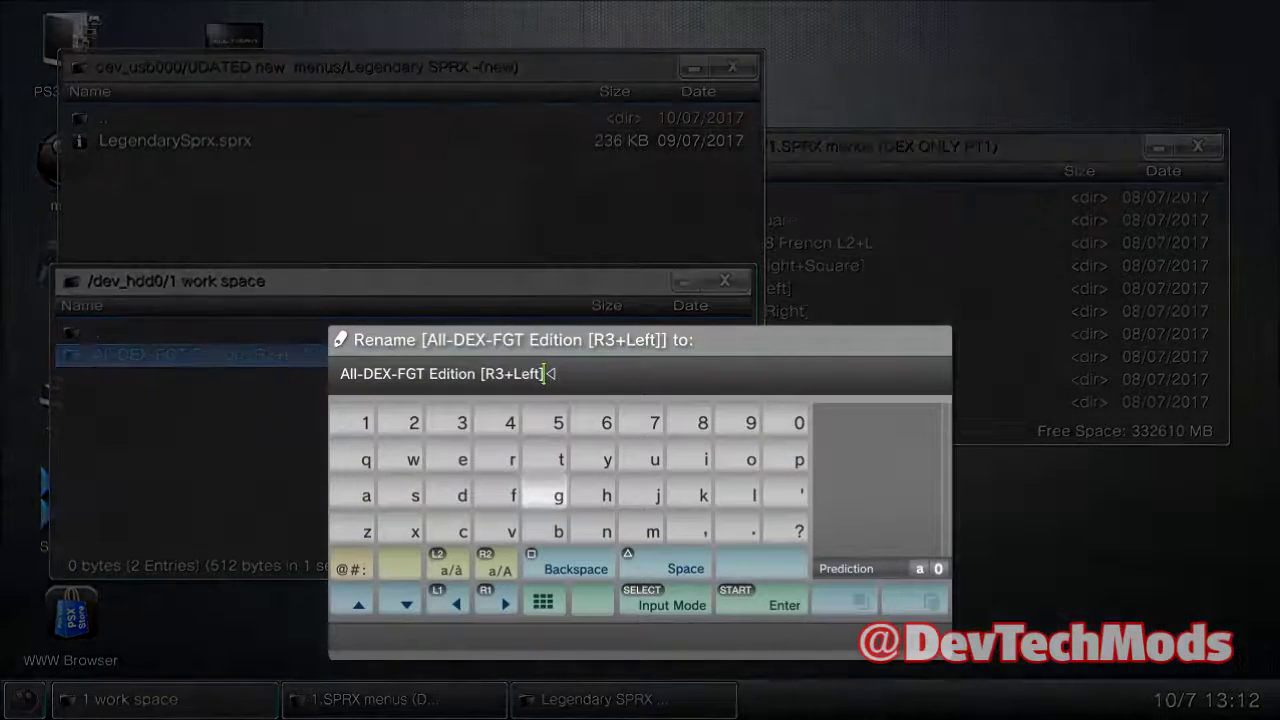
key(BackSpace)
key(BackSpace)
key(BackSpace)
key(BackSpace)
key(BackSpace)
key(BackSpace)
key(BackSpace)
key(BackSpace)
key(BackSpace)
key(BackSpace)
key(BackSpace)
key(BackSpace)
key(BackSpace)
key(BackSpace)
key(BackSpace)
key(BackSpace)
key(BackSpace)
key(BackSpace)
key(BackSpace)
key(BackSpace)
key(BackSpace)
key(BackSpace)
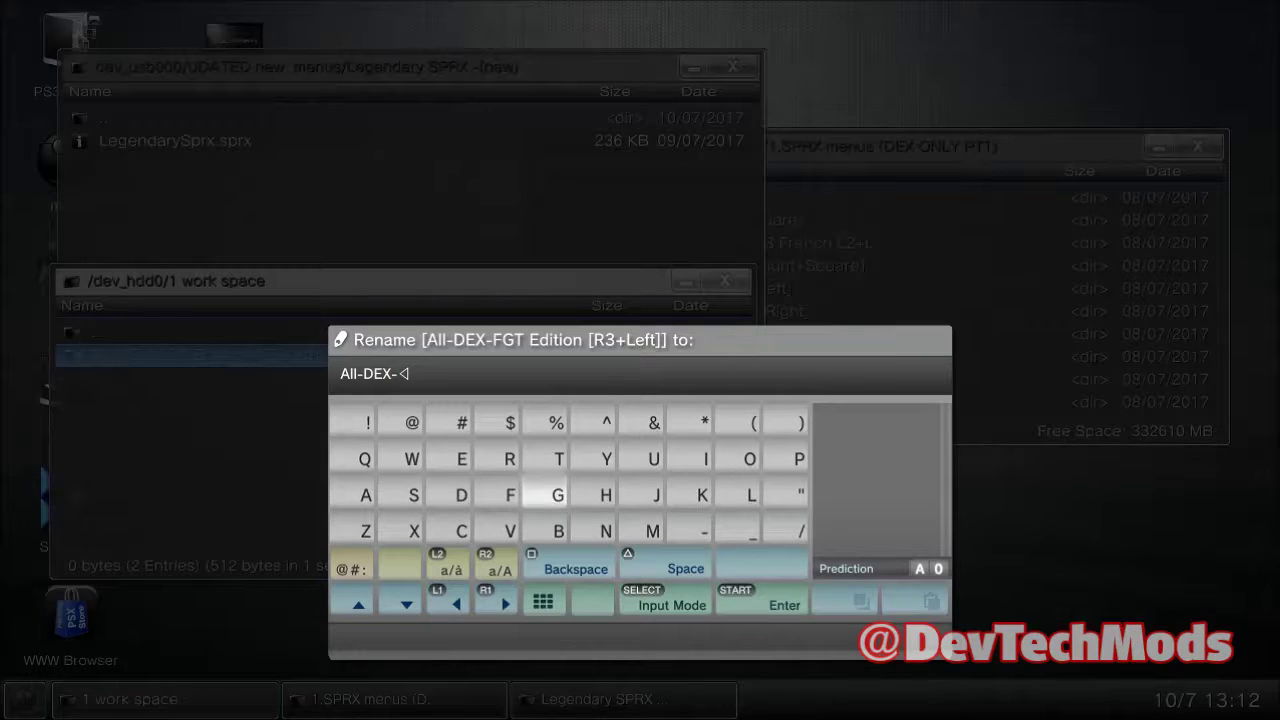
text(L)
key(Left)
key(Left)
key(Up)
key(Right)
key(Right)
key(Right)
key(Right)
key(Right)
key(Right)
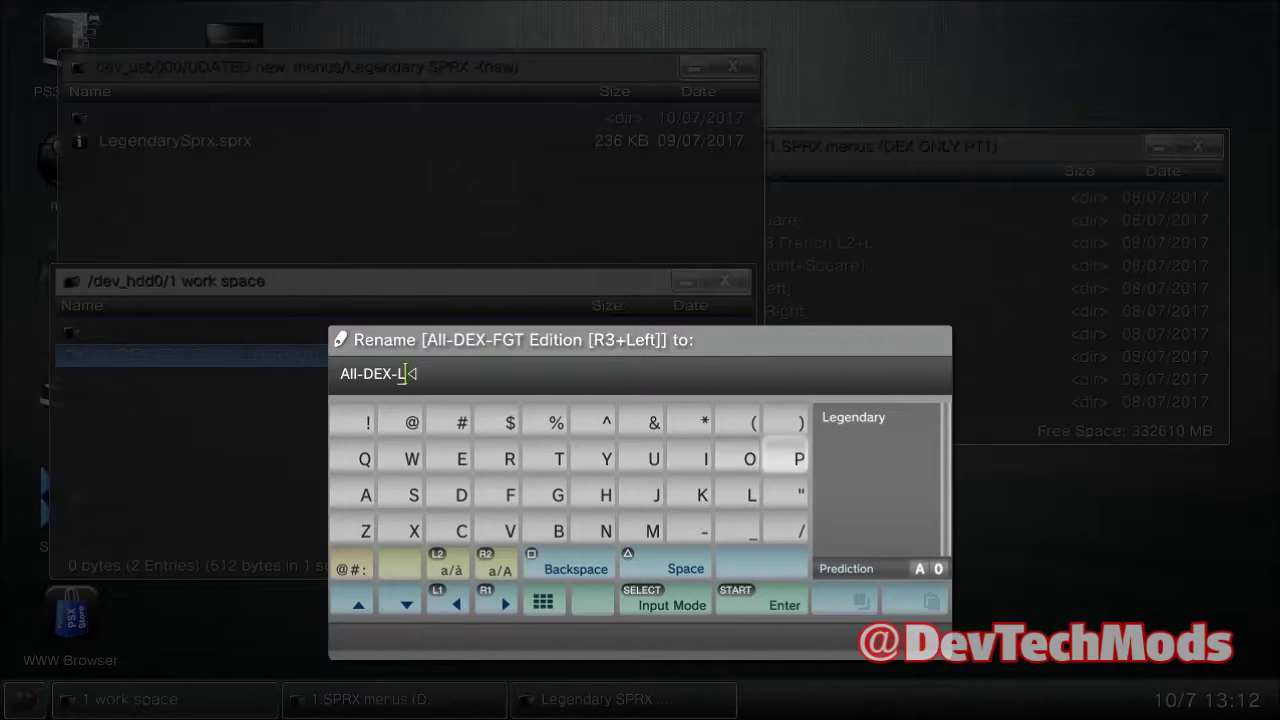
key(Return)
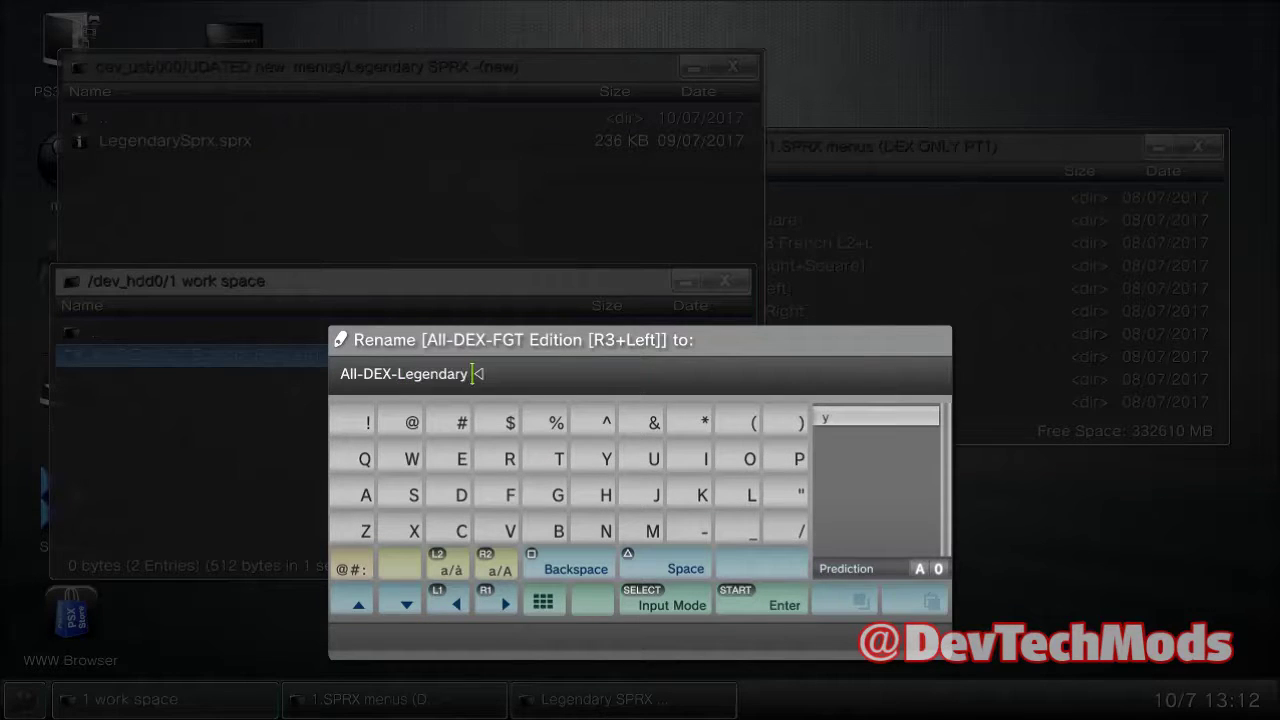
Add 'SPRX' after Legendary and confirm the name All-DEX-Legendary SPRX
key(Left)
key(Left)
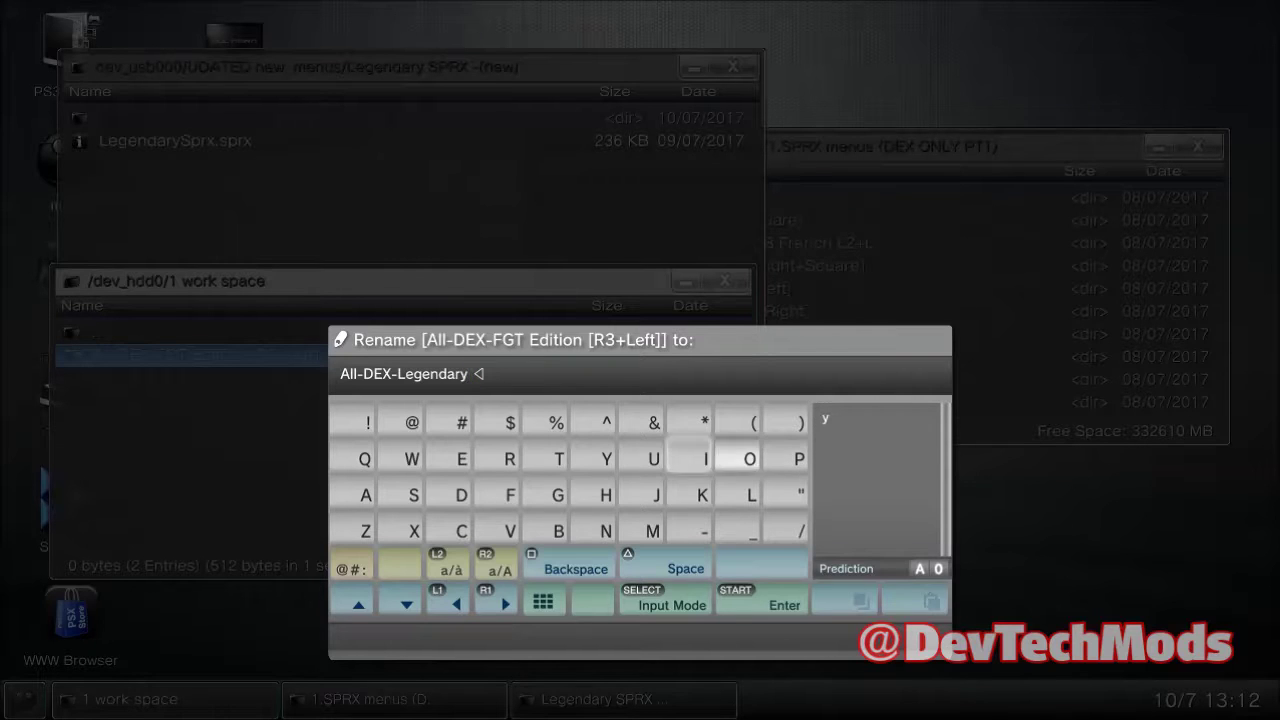
key(Left)
key(Caps_Lock)
key(Down)
key(Caps_Lock)
key(Left)
key(Left)
key(Left)
key(Left)
key(Left)
key(Left)
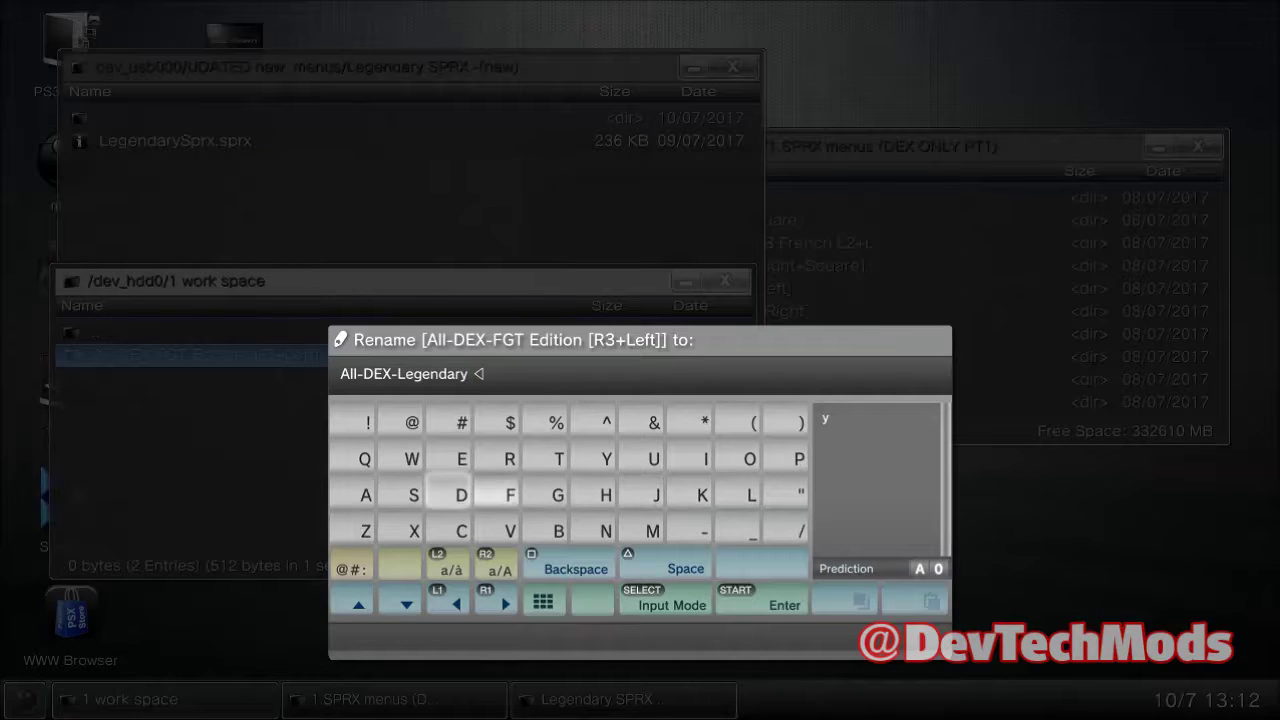
text(S)
key(Left)
key(Left)
key(Return)
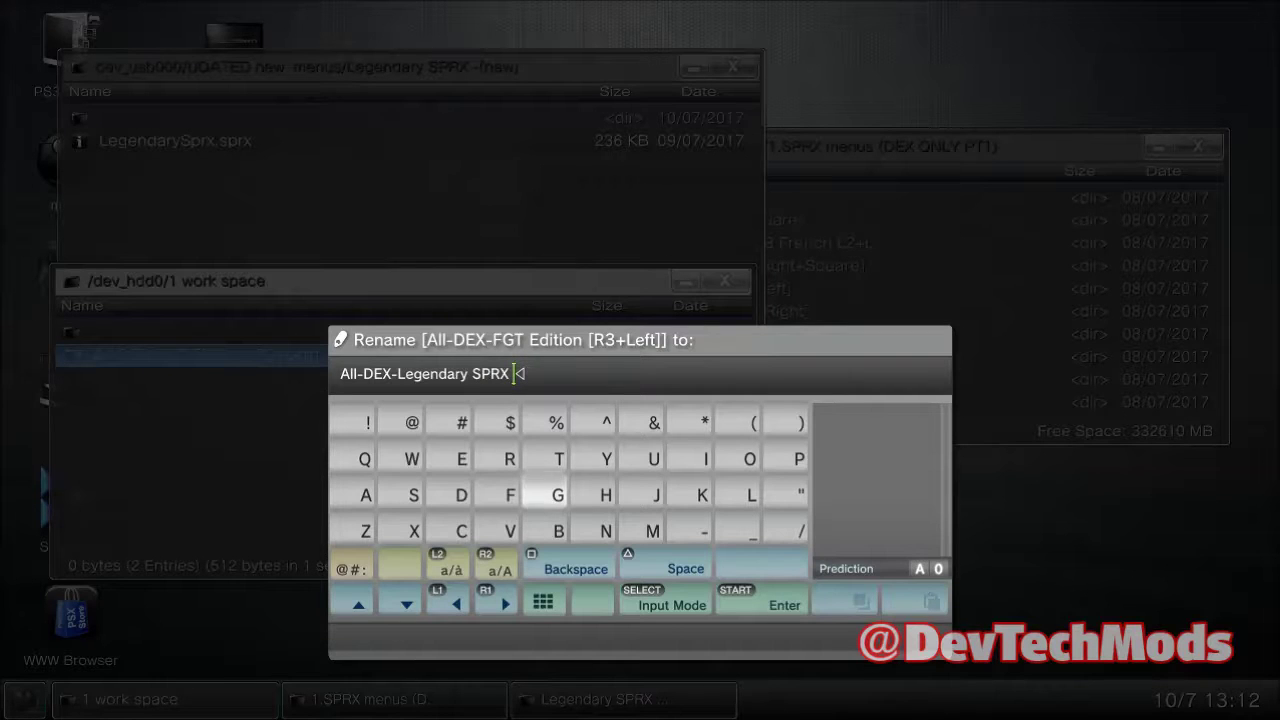
key(Return)
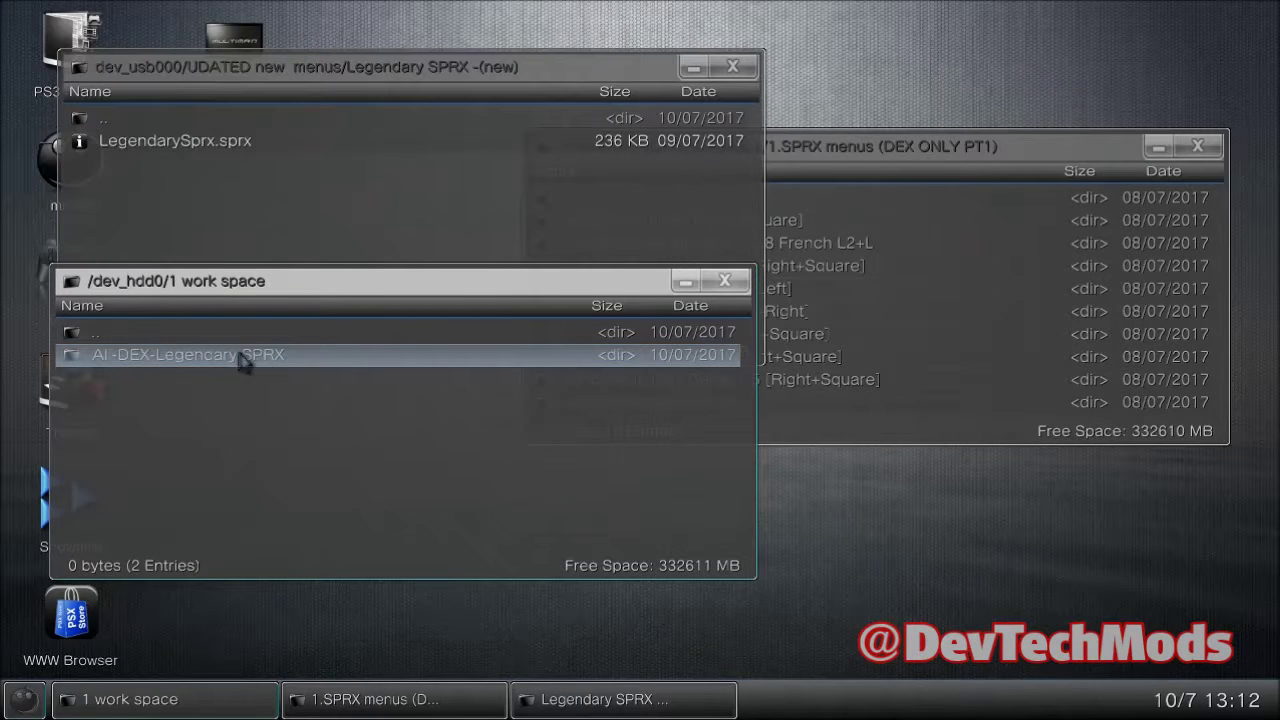
Copy All-DEX-Legendary SPRX and paste it into 1.SPRX menus (DEX ONLY PT1)
right_click(192, 373)
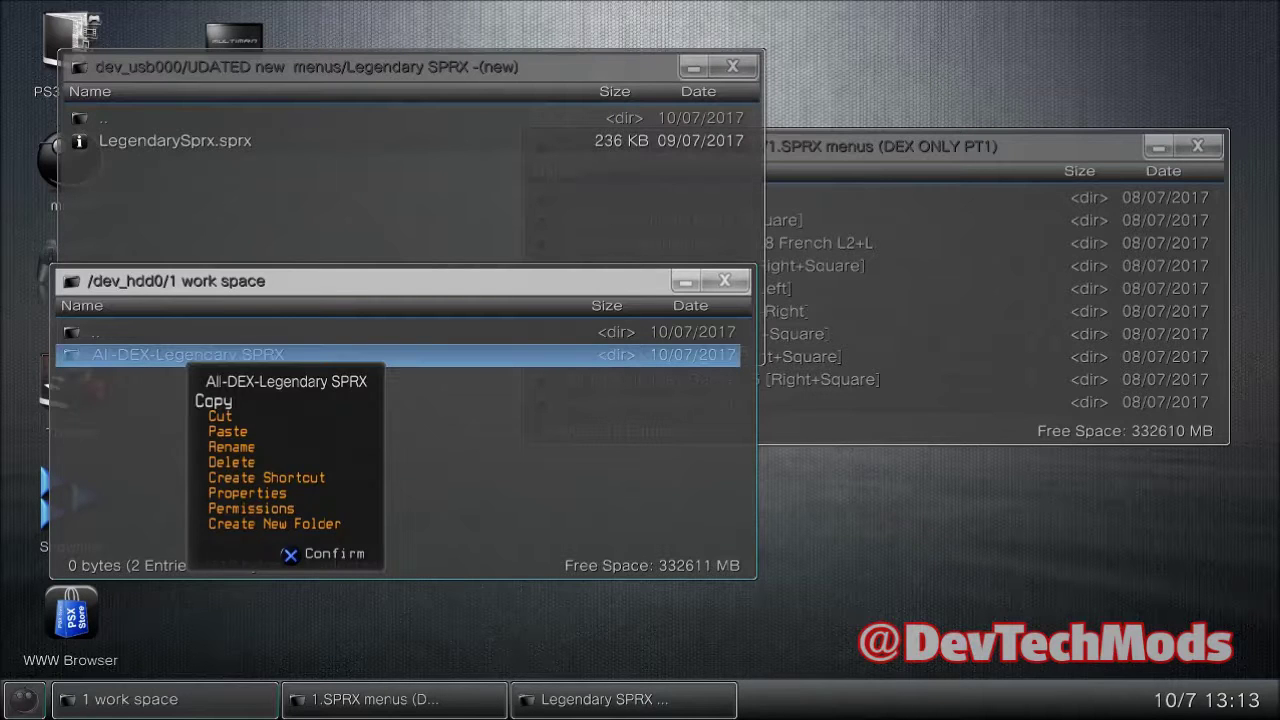
click(213, 400)
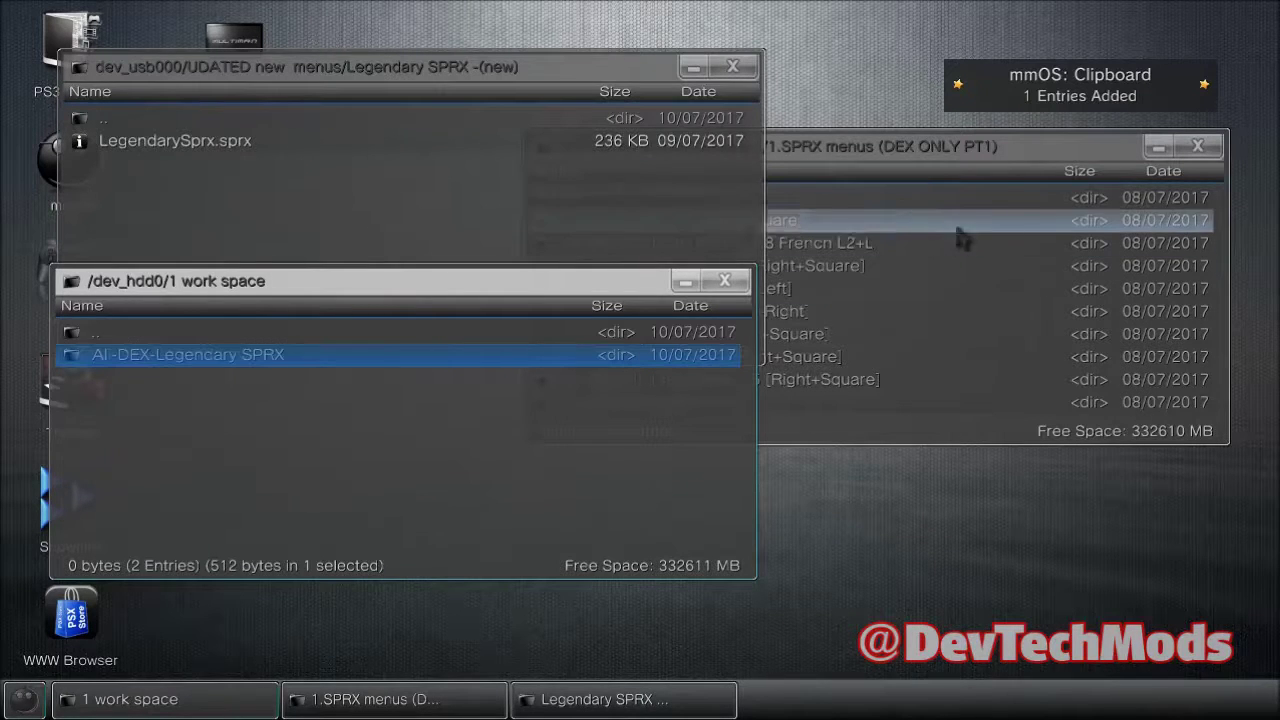
click(1012, 155)
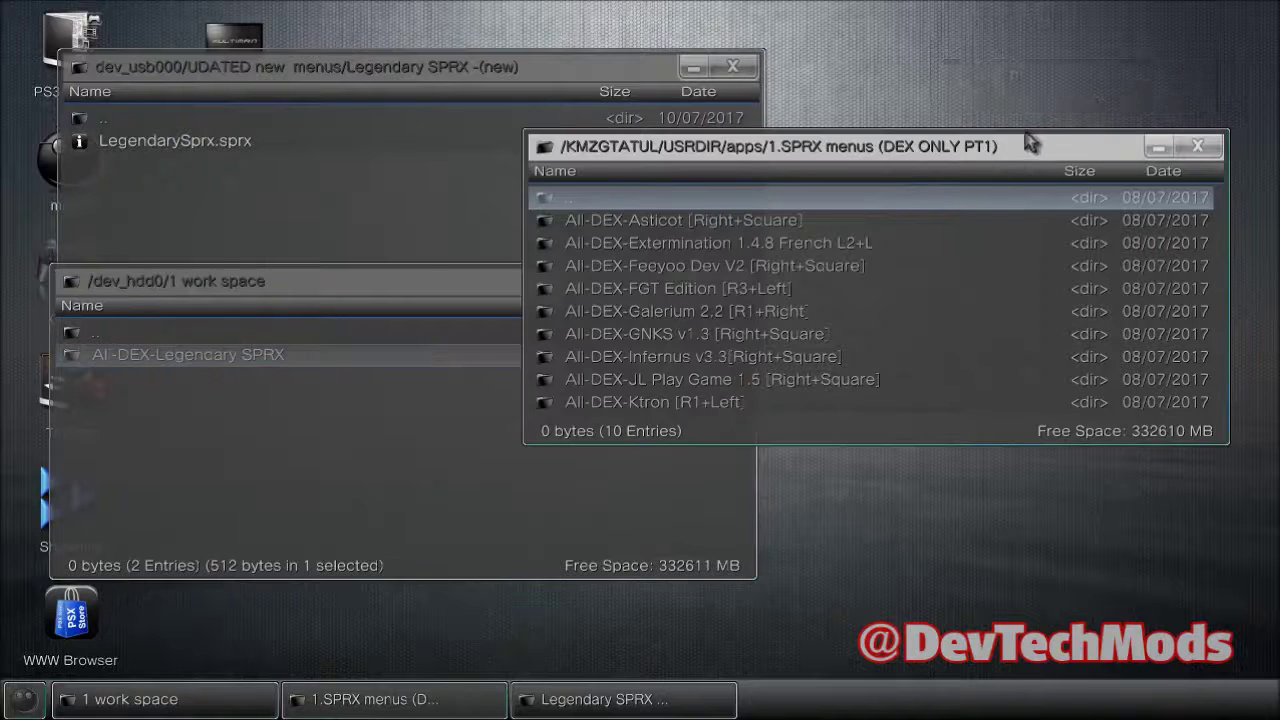
right_click(915, 150)
click(930, 180)
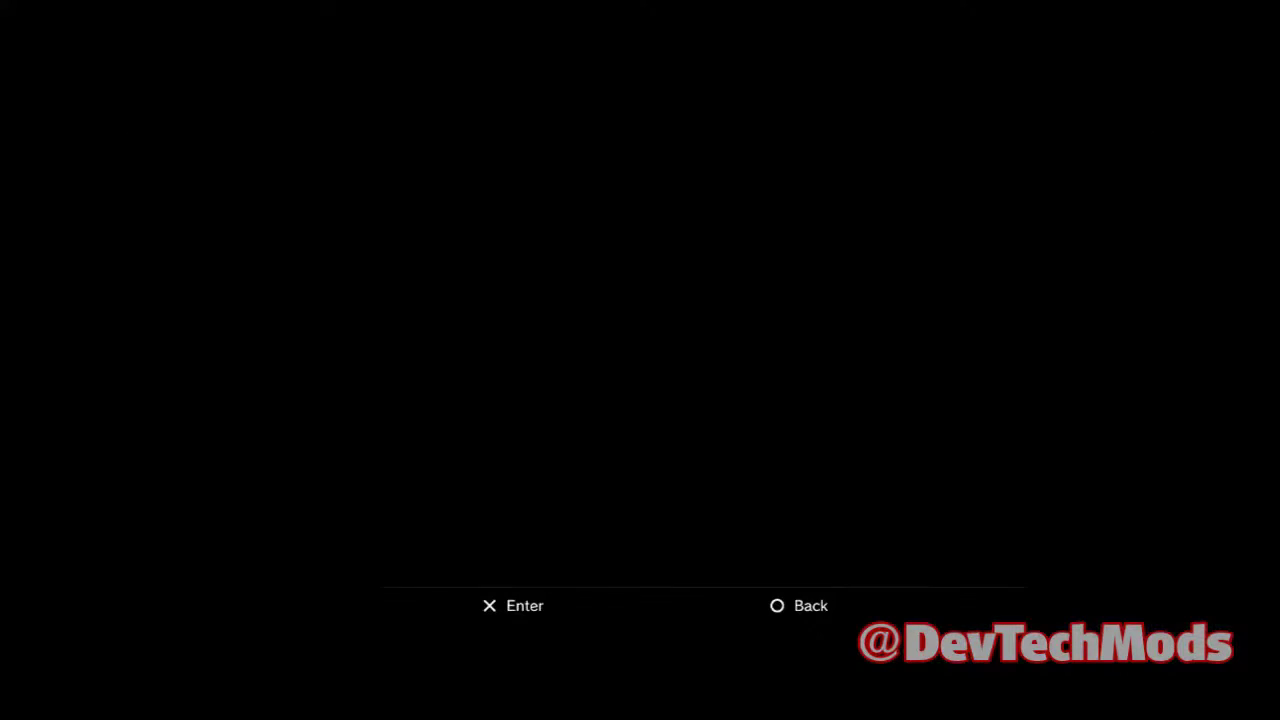
key(Return)
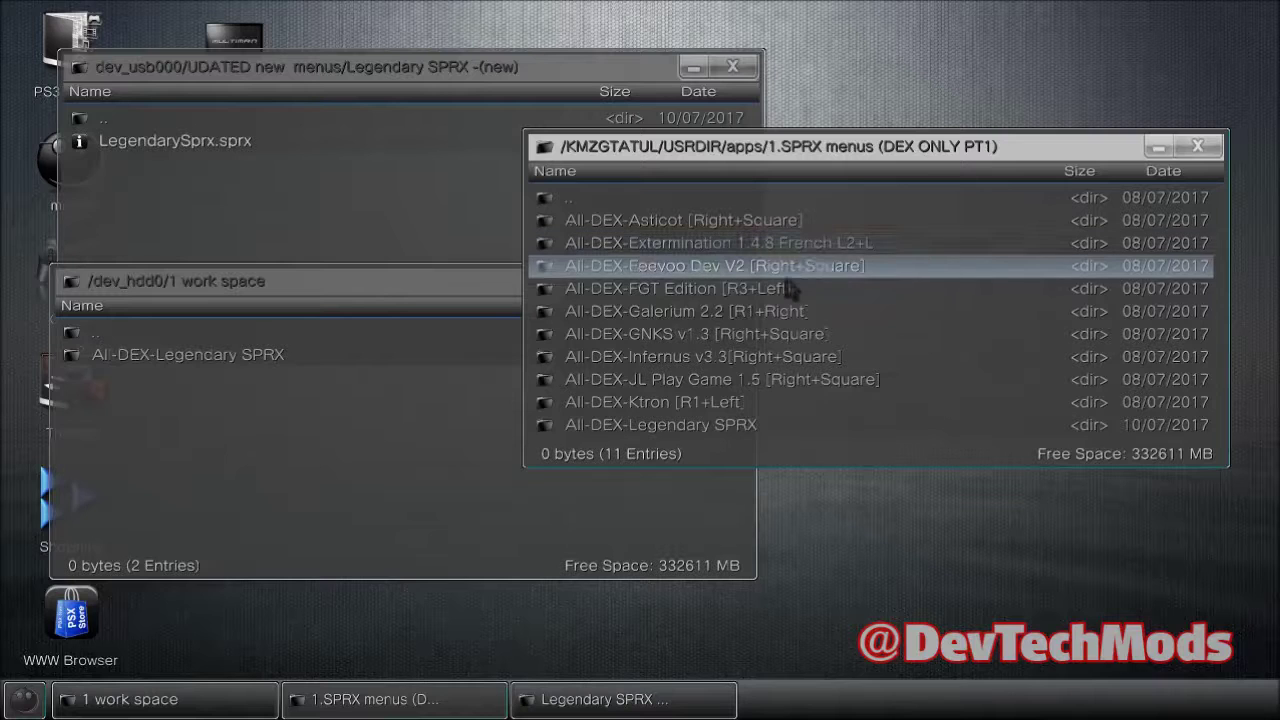
click(690, 428)
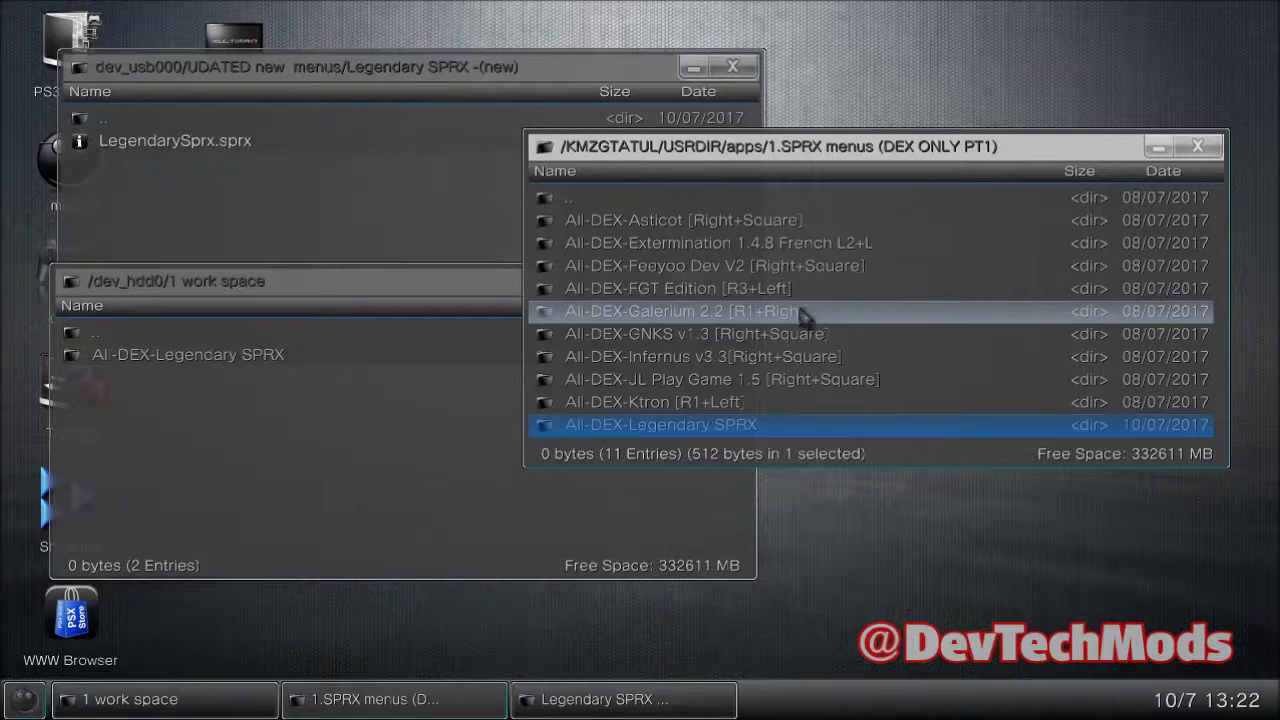
Close the DEX ONLY PT1, USB Legendary SPRX and work space folder windows
click(1194, 147)
click(738, 76)
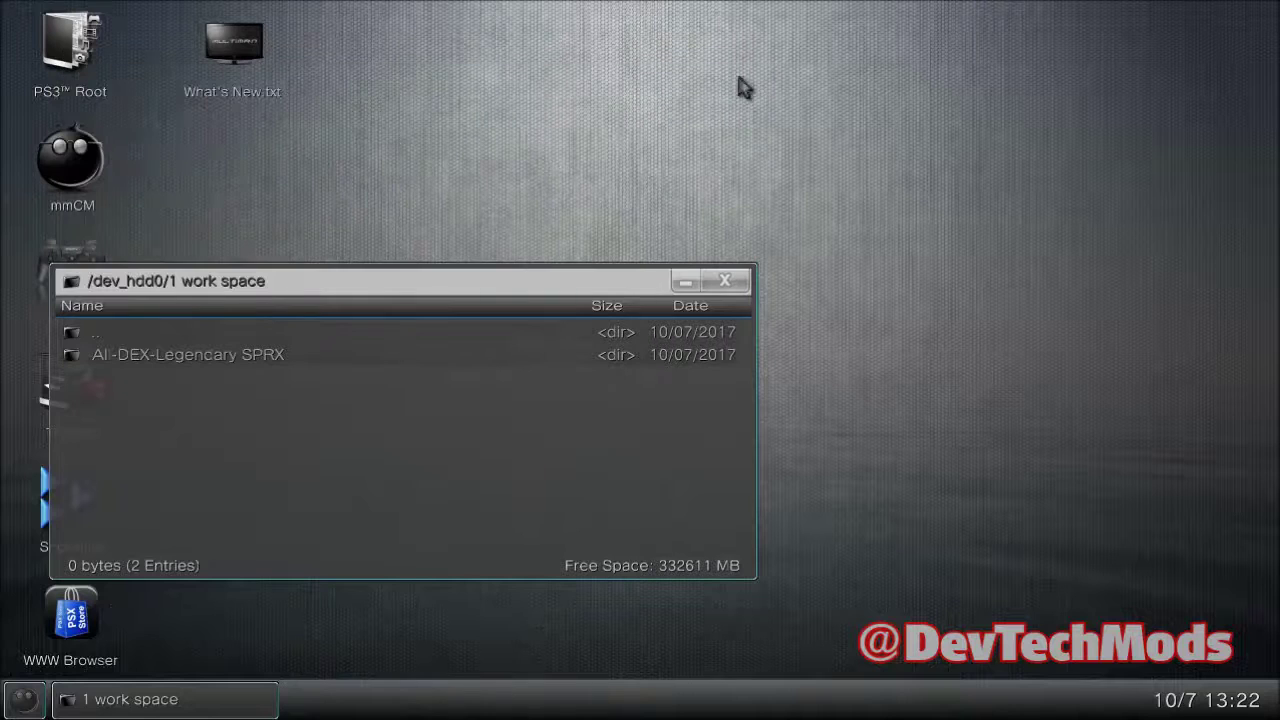
click(725, 281)
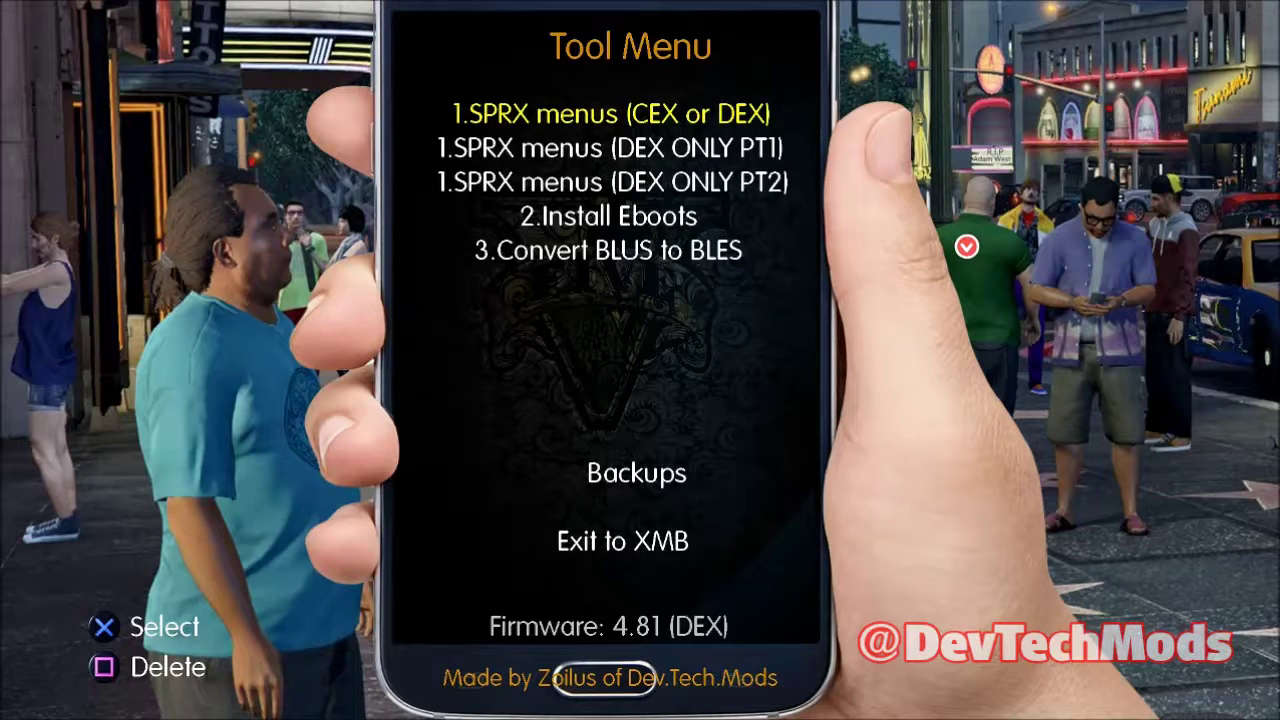
Browse the Tool Menu's SPRX menus entries and open 1.SPRX menus (CEX or DEX)
key(Down)
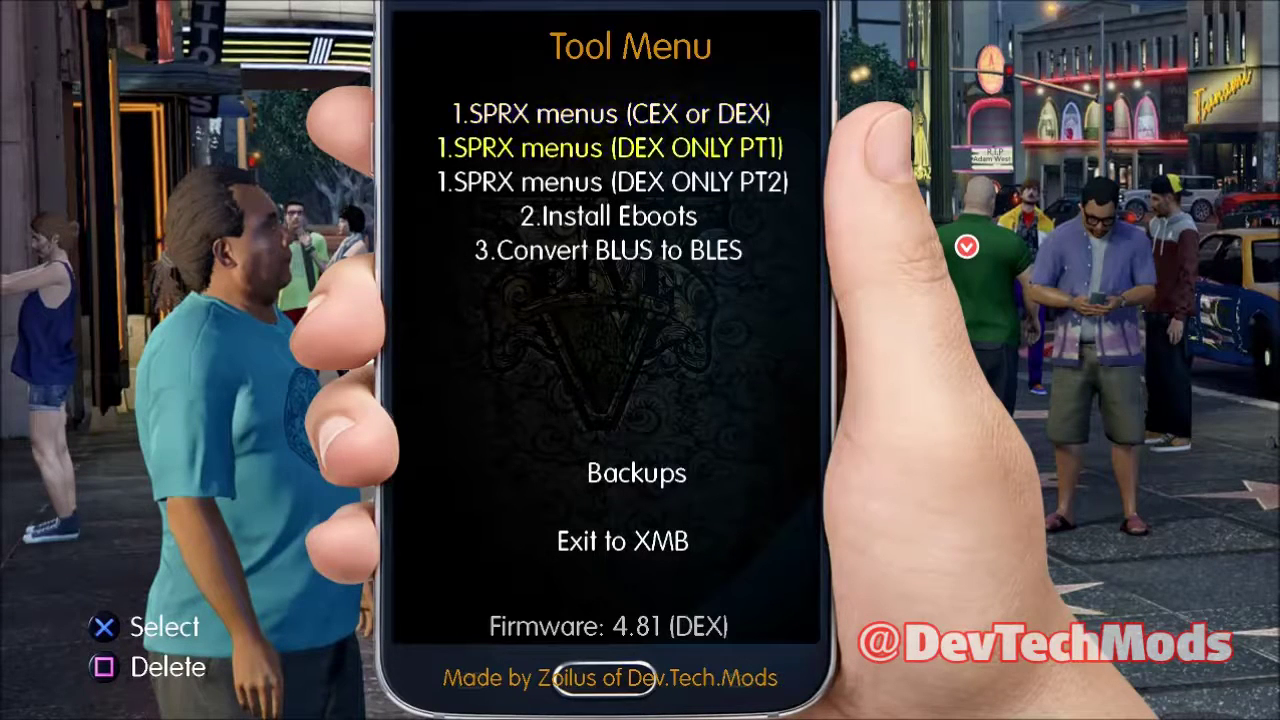
key(Down)
key(Up)
key(Up)
key(Return)
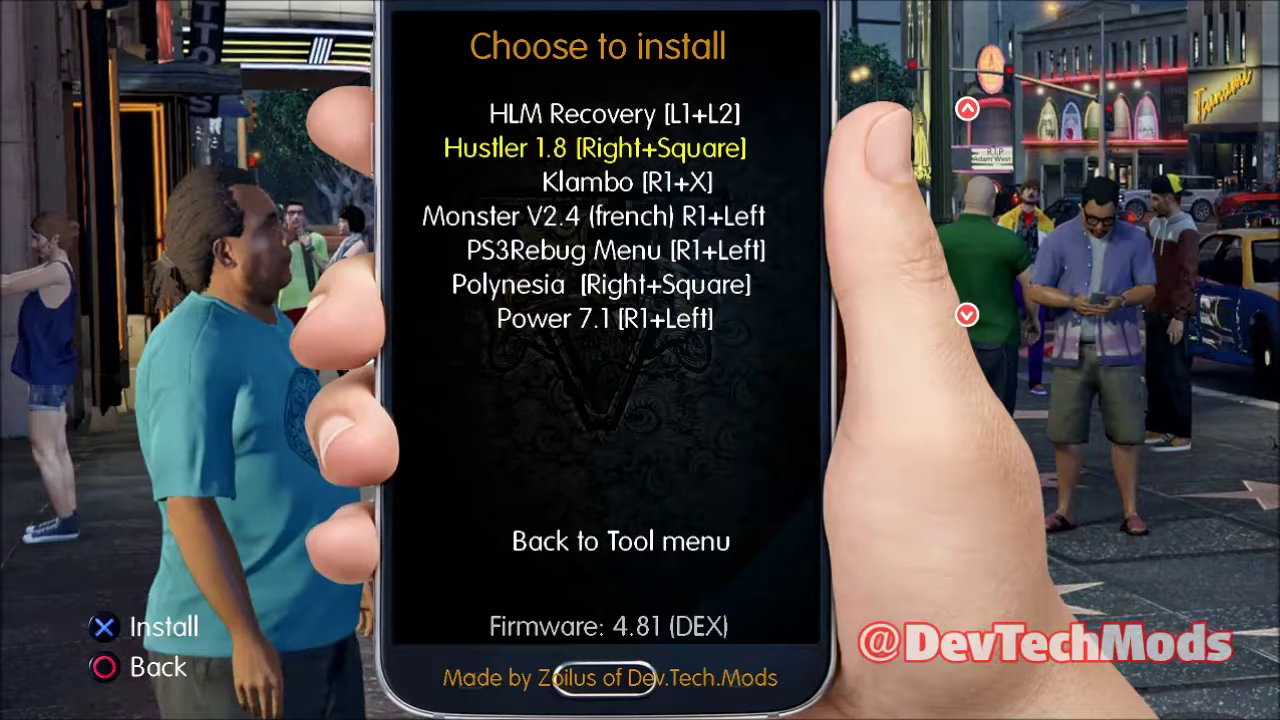
Install Randiums 1.5.1, answering Yes and dismissing the success message
key(Down)
key(Down)
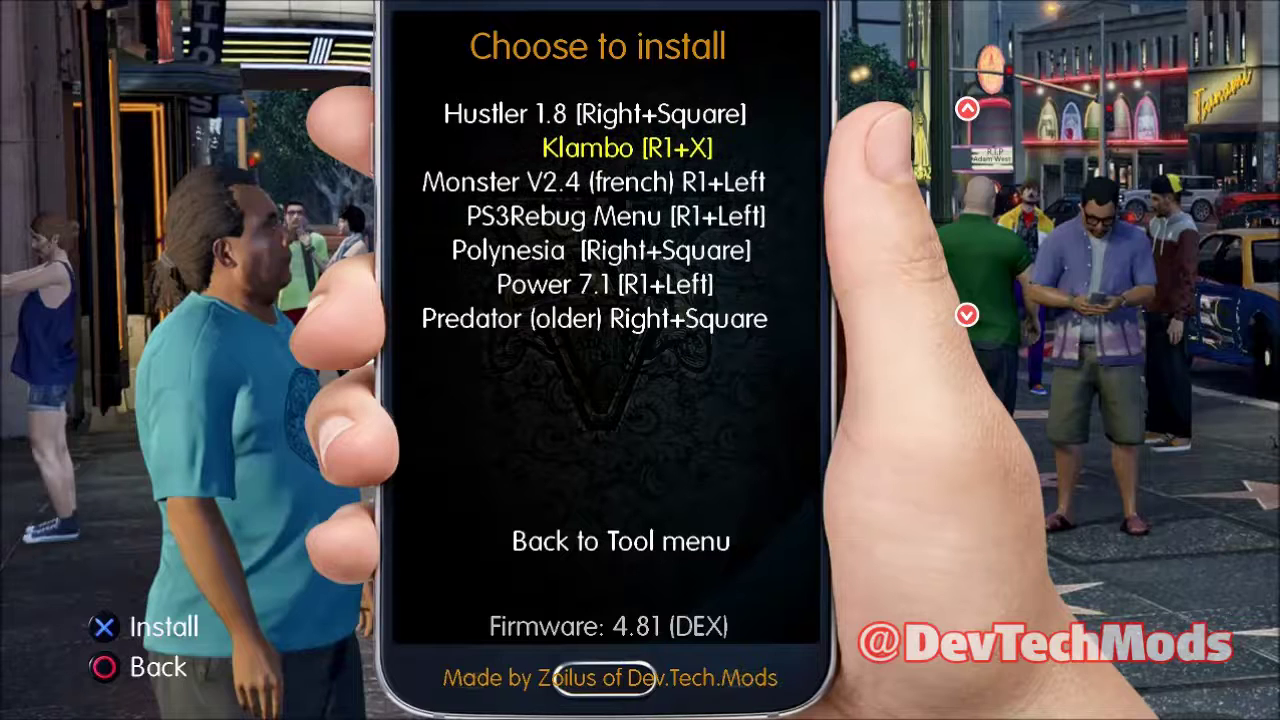
key(Down)
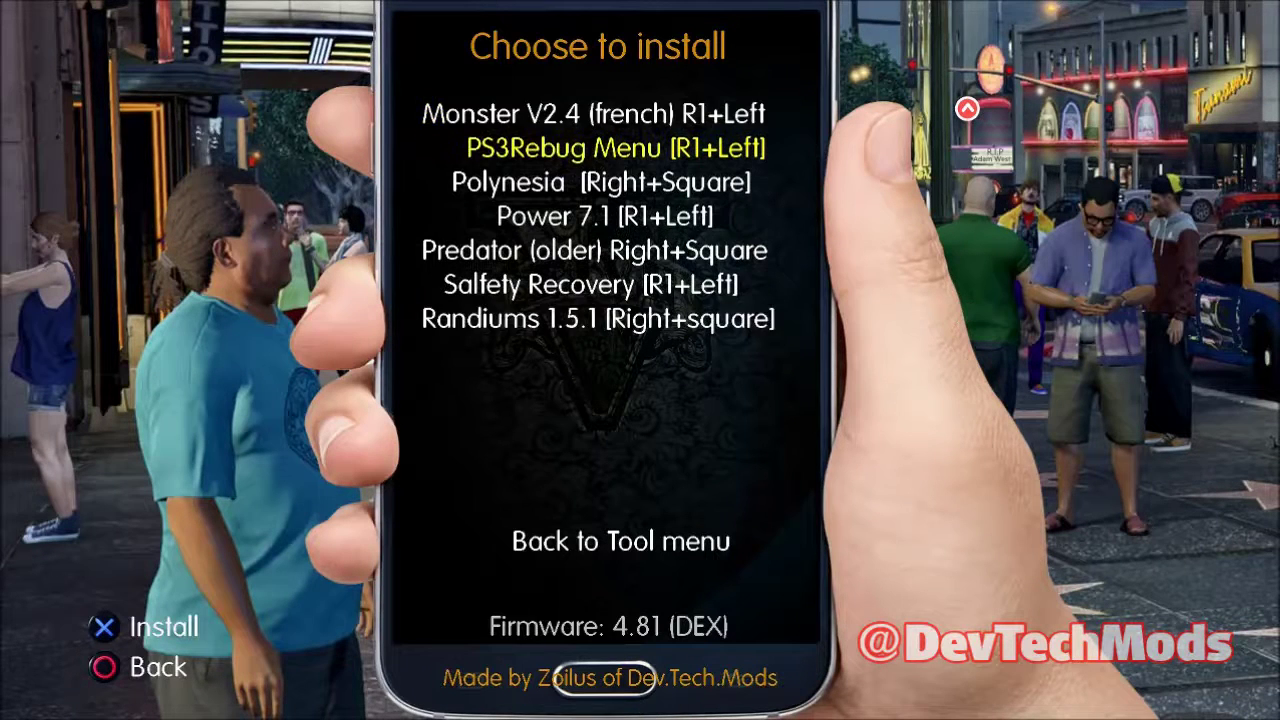
key(Down)
key(Down)
key(Down)
key(Down)
key(Down)
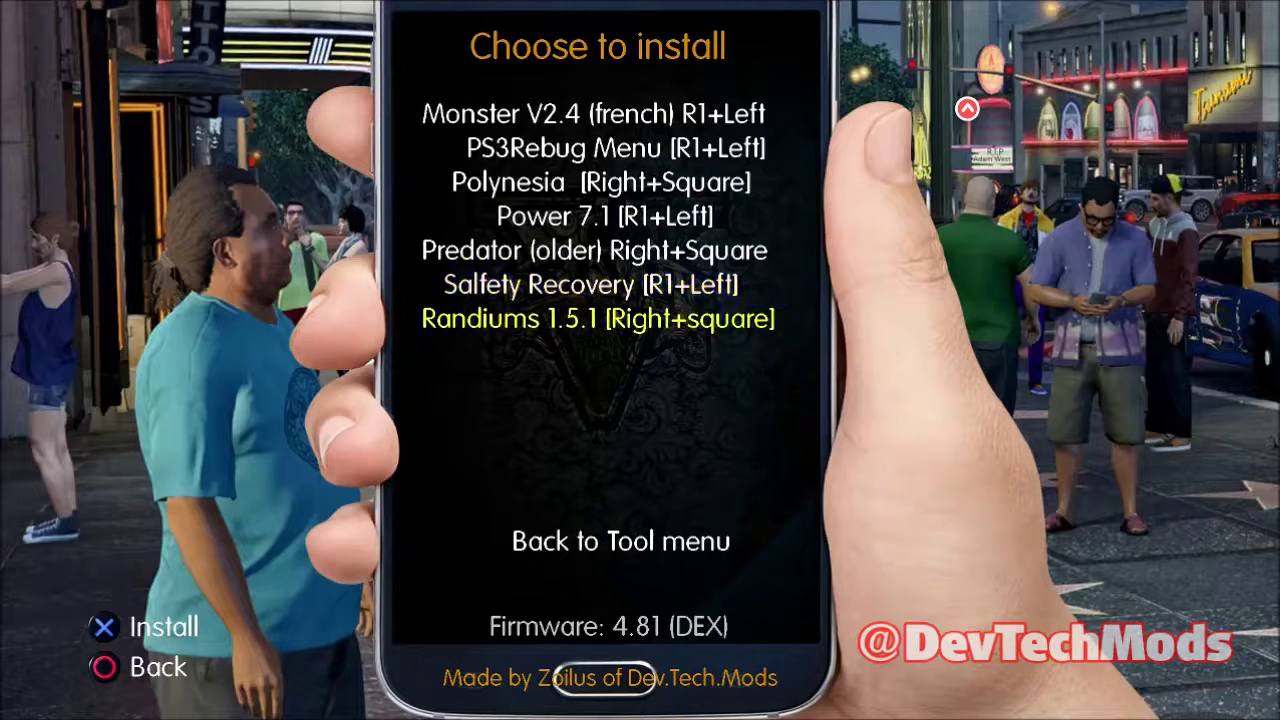
key(Return)
key(Left)
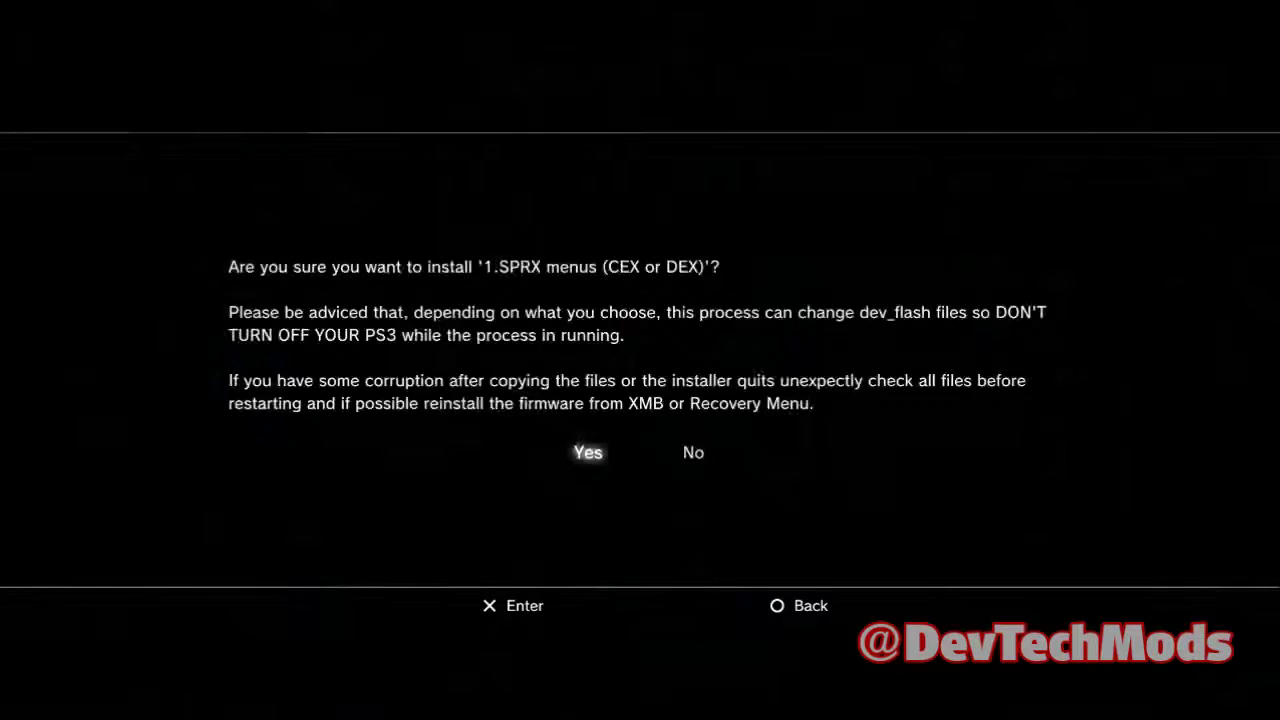
key(Return)
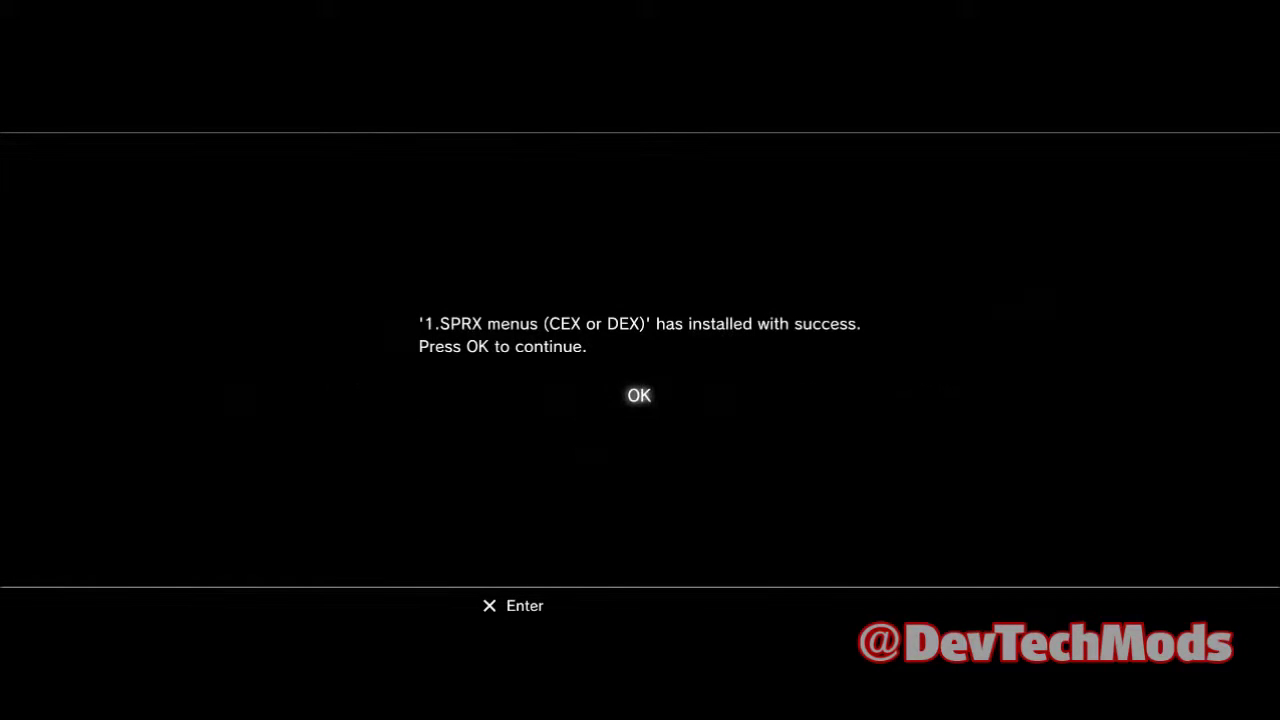
key(Return)
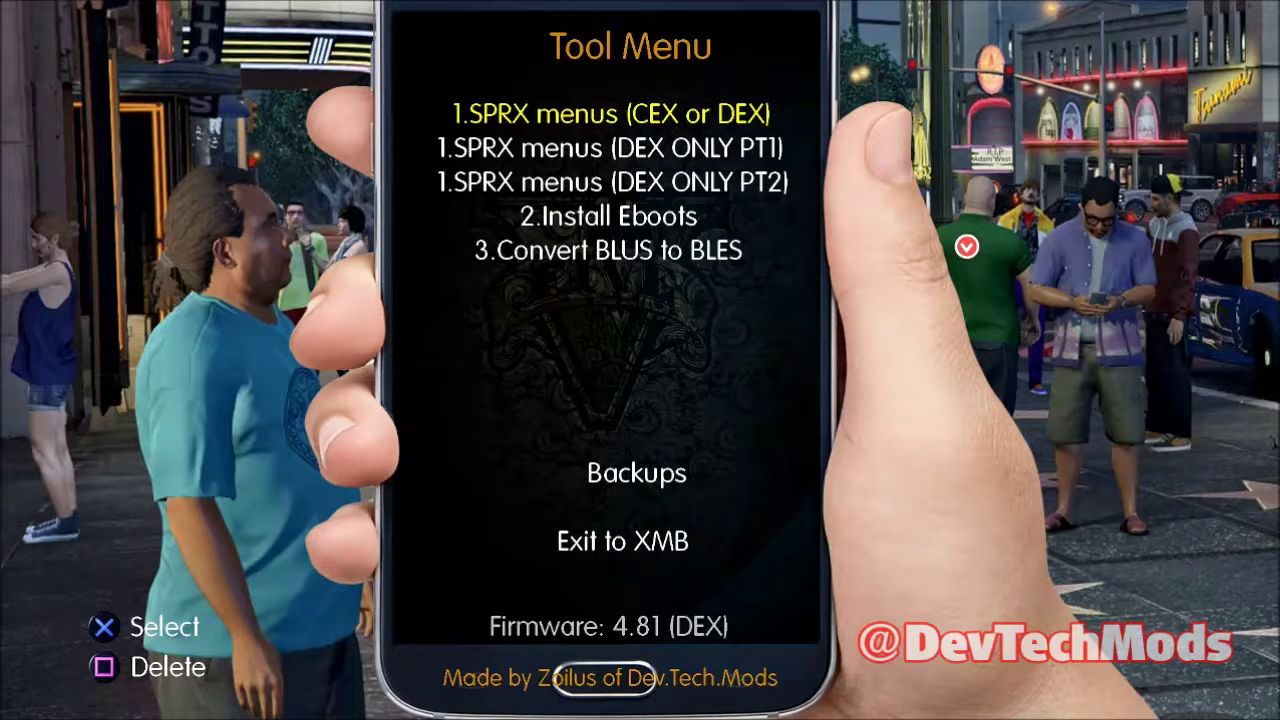
Install Legendary SPRX from the 1.SPRX menus (DEX ONLY PT1) list, confirming Yes and acknowledging the success message
key(Down)
key(Return)
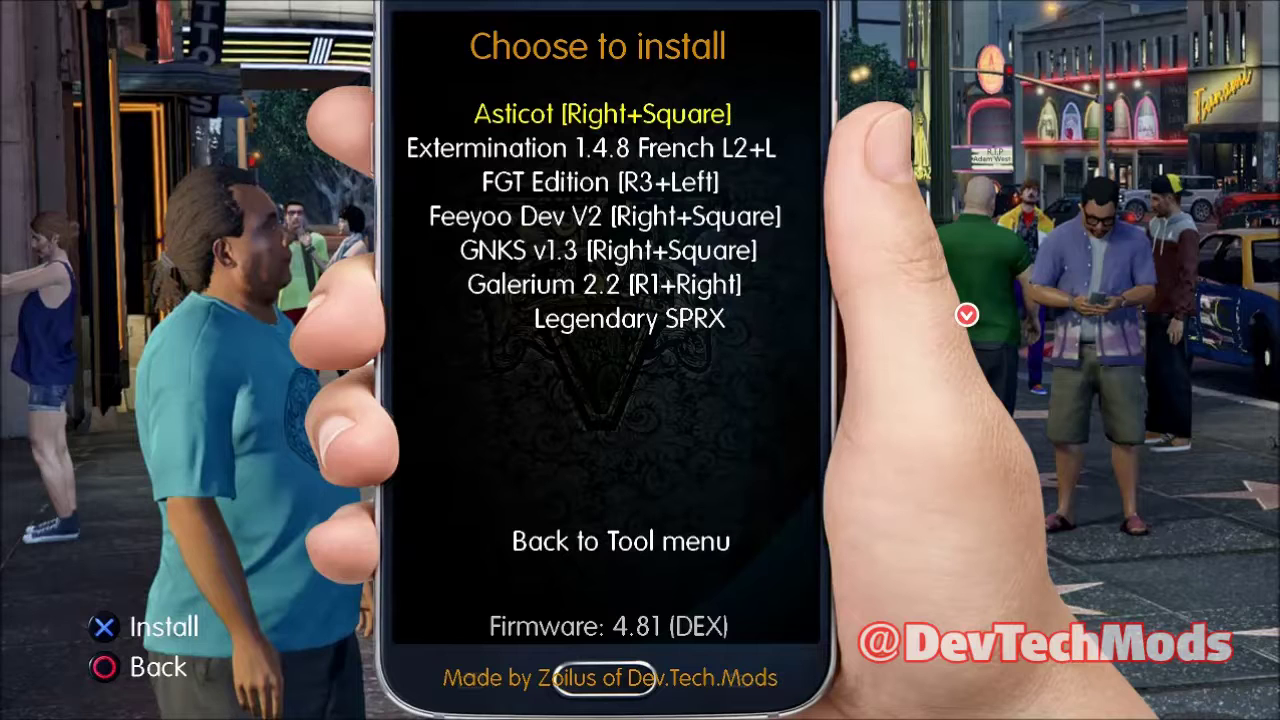
key(Down)
key(Down)
key(Down)
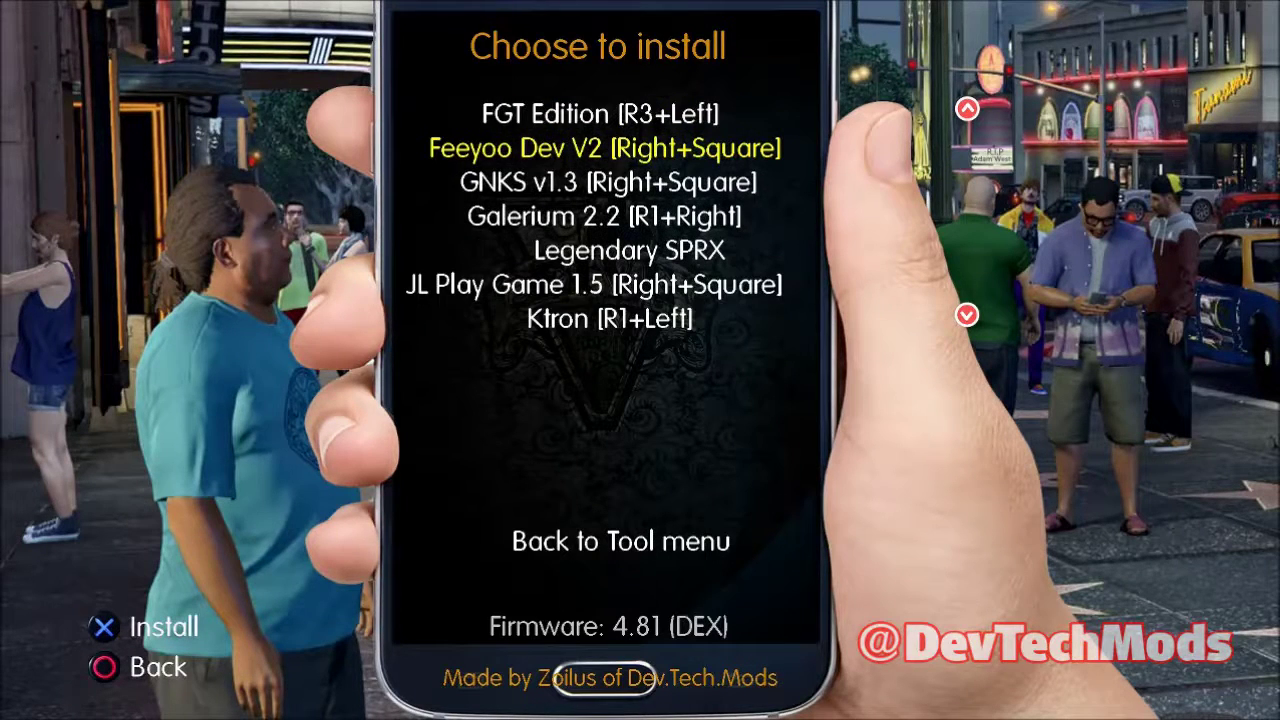
key(Down)
key(Down)
key(Down)
key(Return)
key(Left)
key(Return)
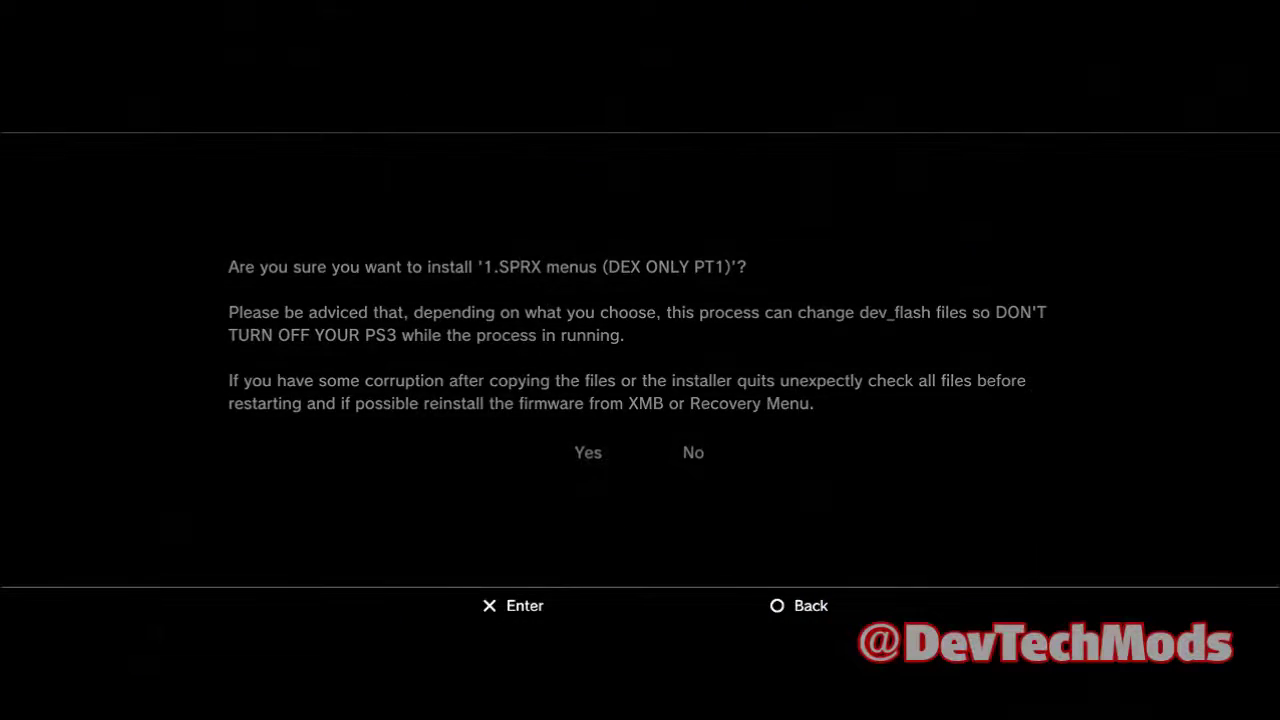
key(Return)
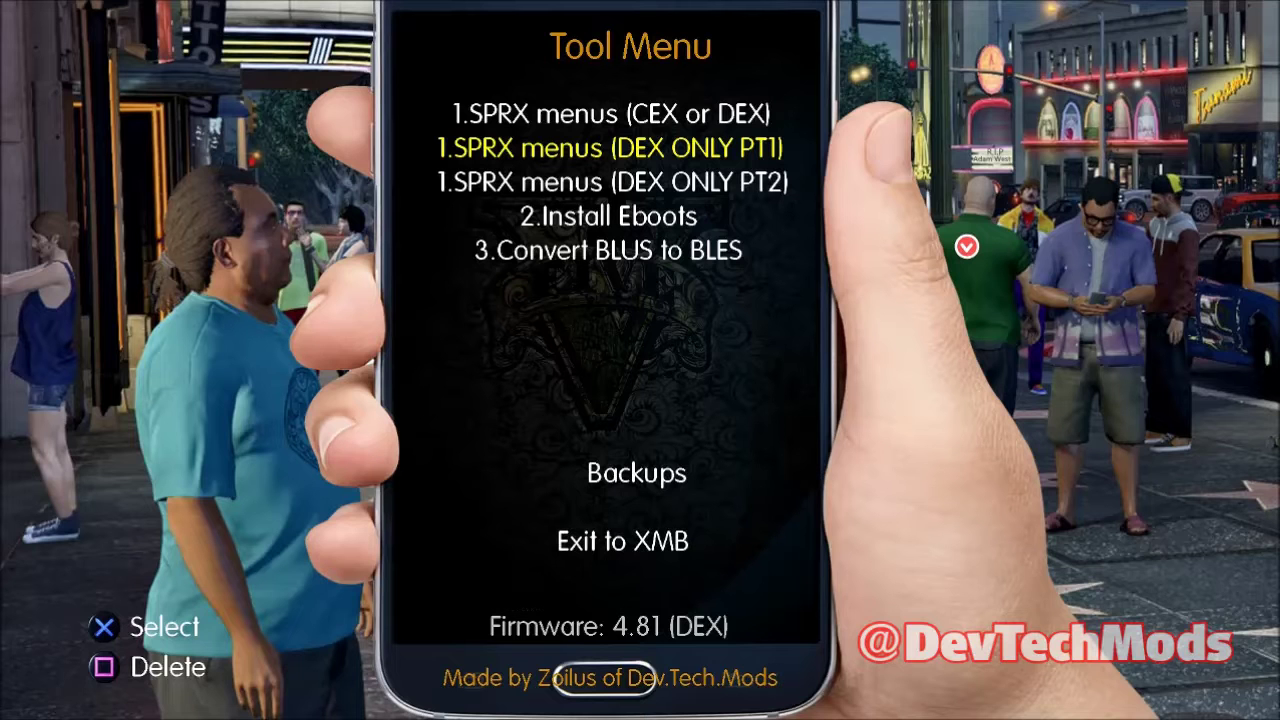
key(Return)
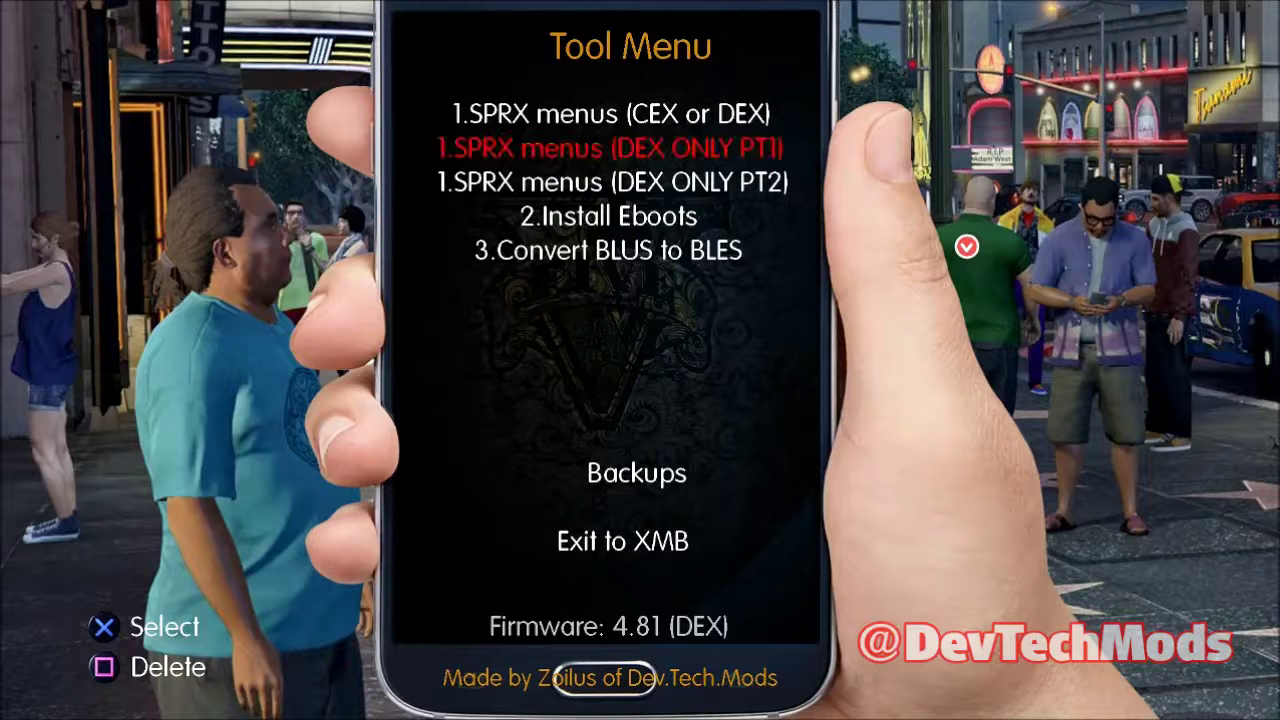
key(Down)
key(Down)
key(Down)
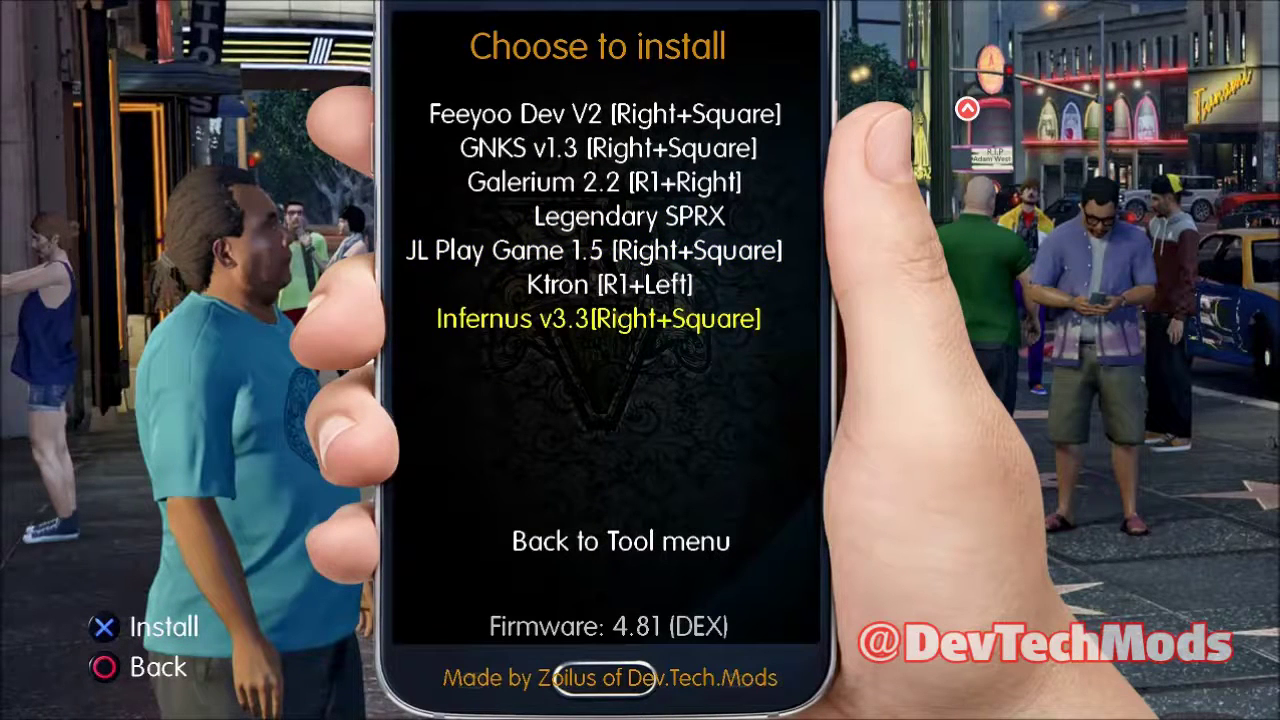
key(Escape)
key(Down)
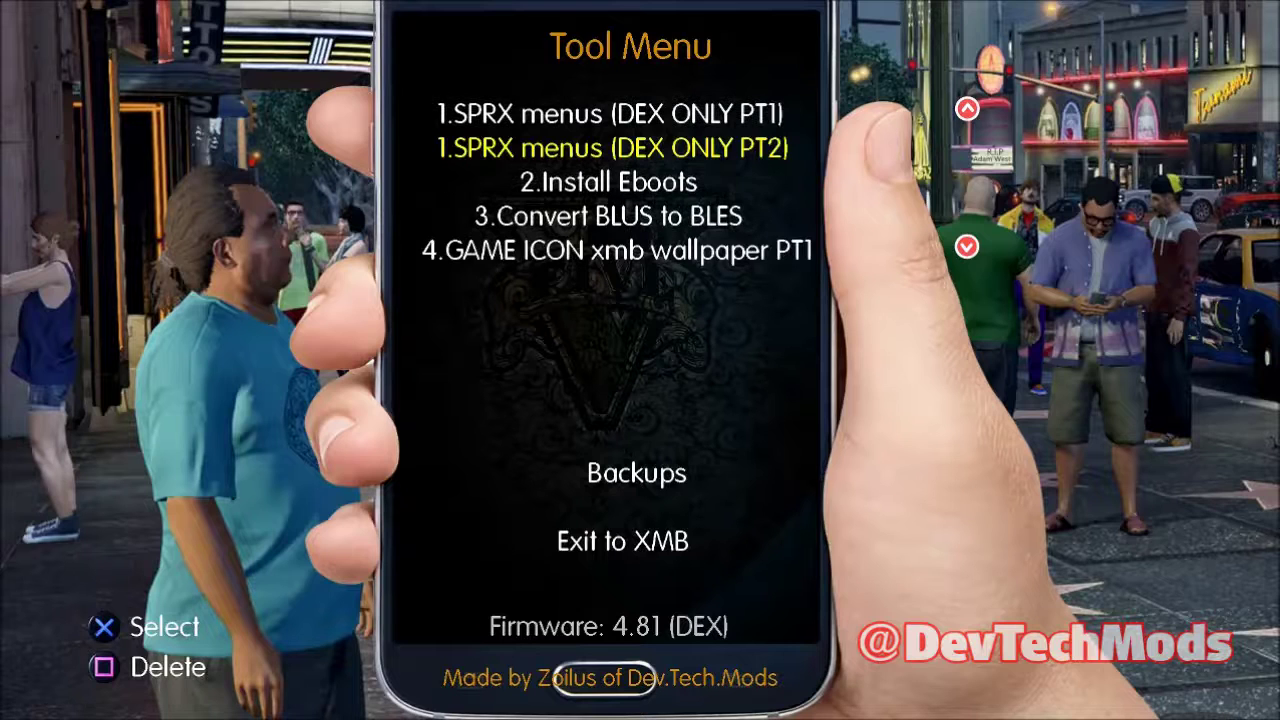
key(Return)
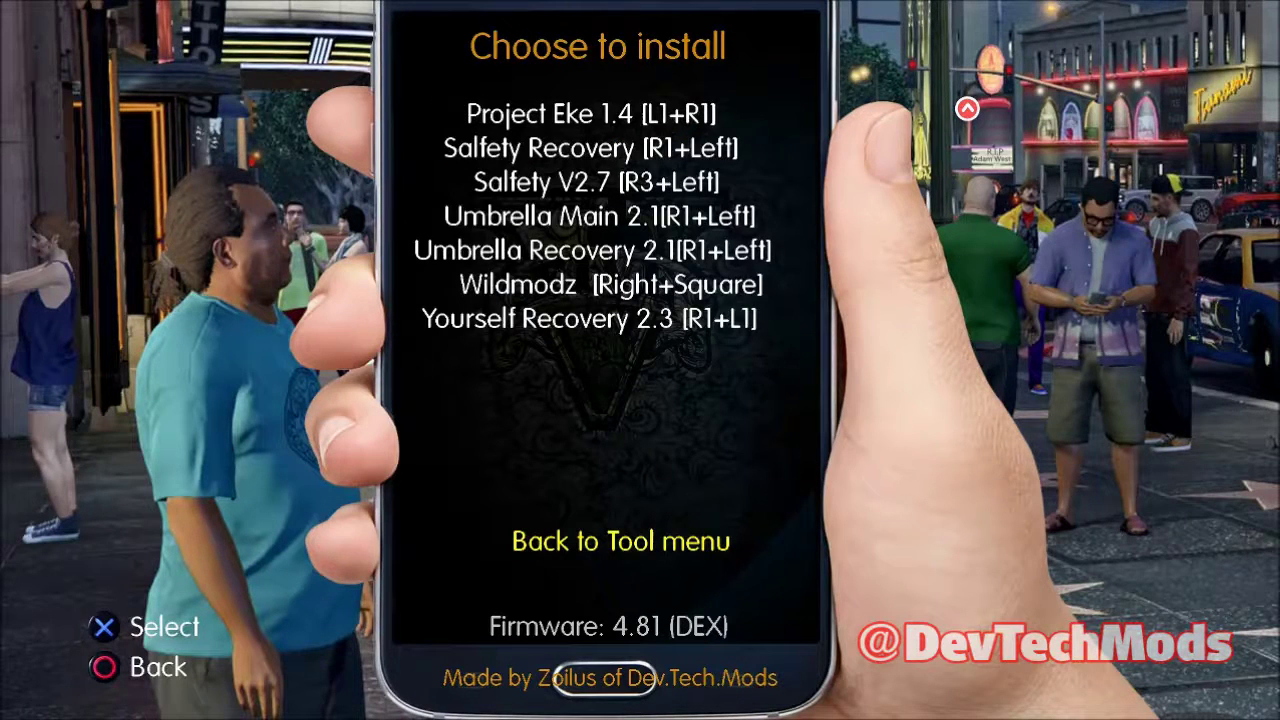
key(Up)
key(Up)
key(Up)
key(Up)
key(Up)
key(Up)
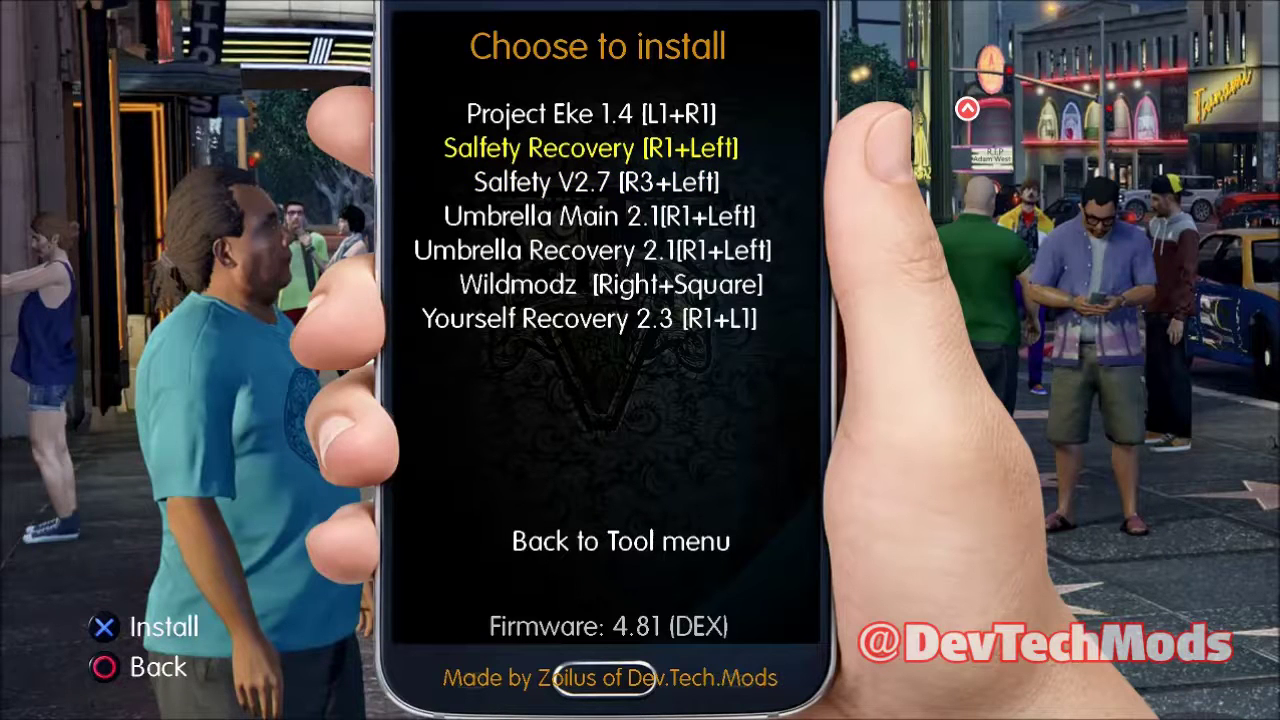
key(Escape)
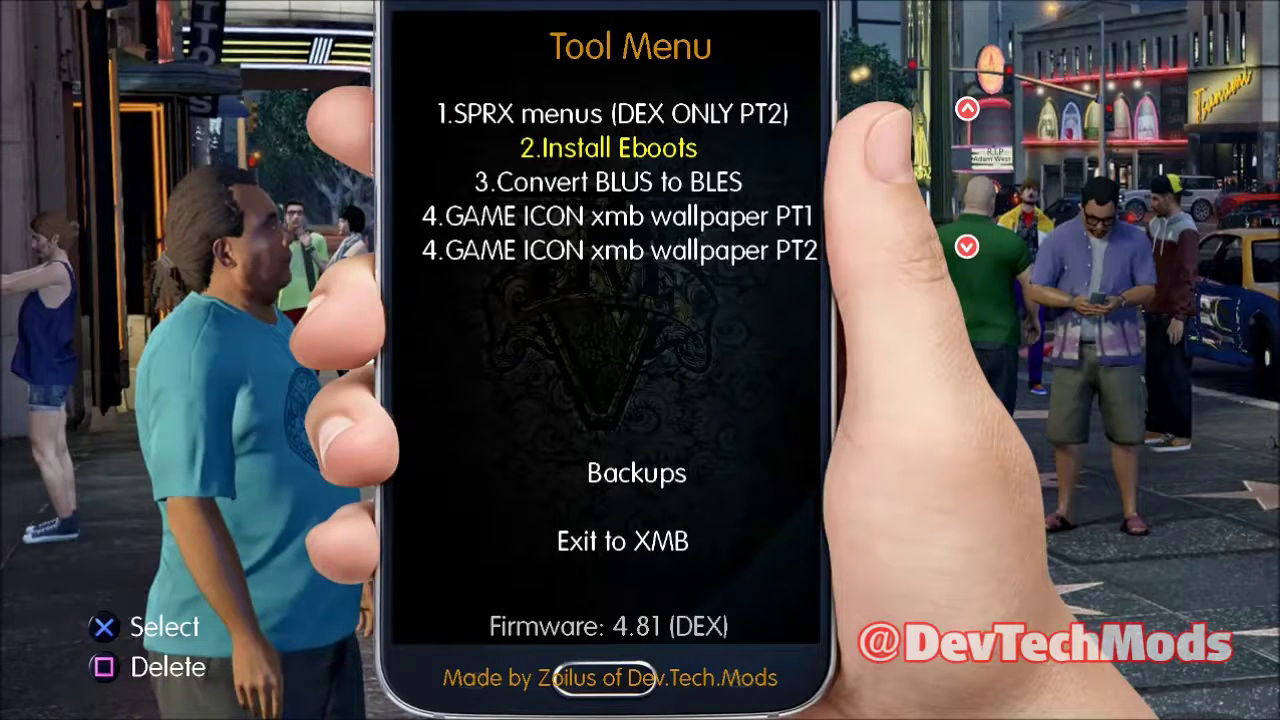
key(Return)
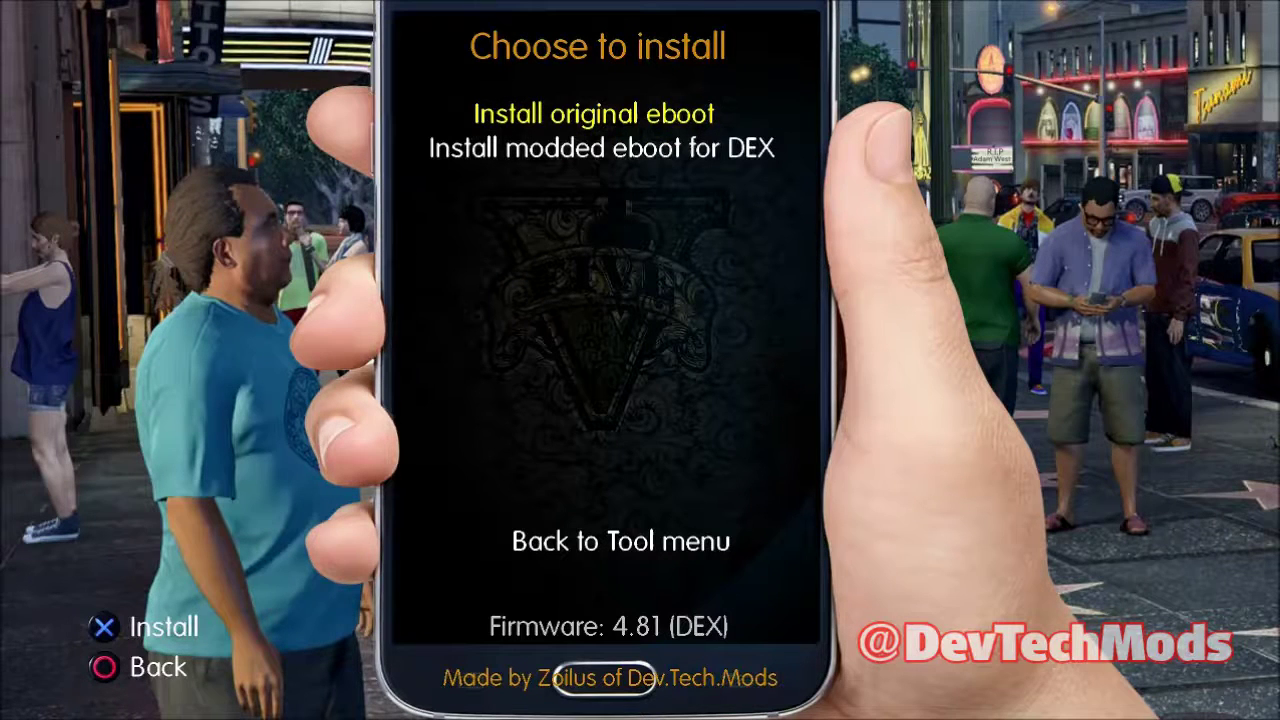
key(Escape)
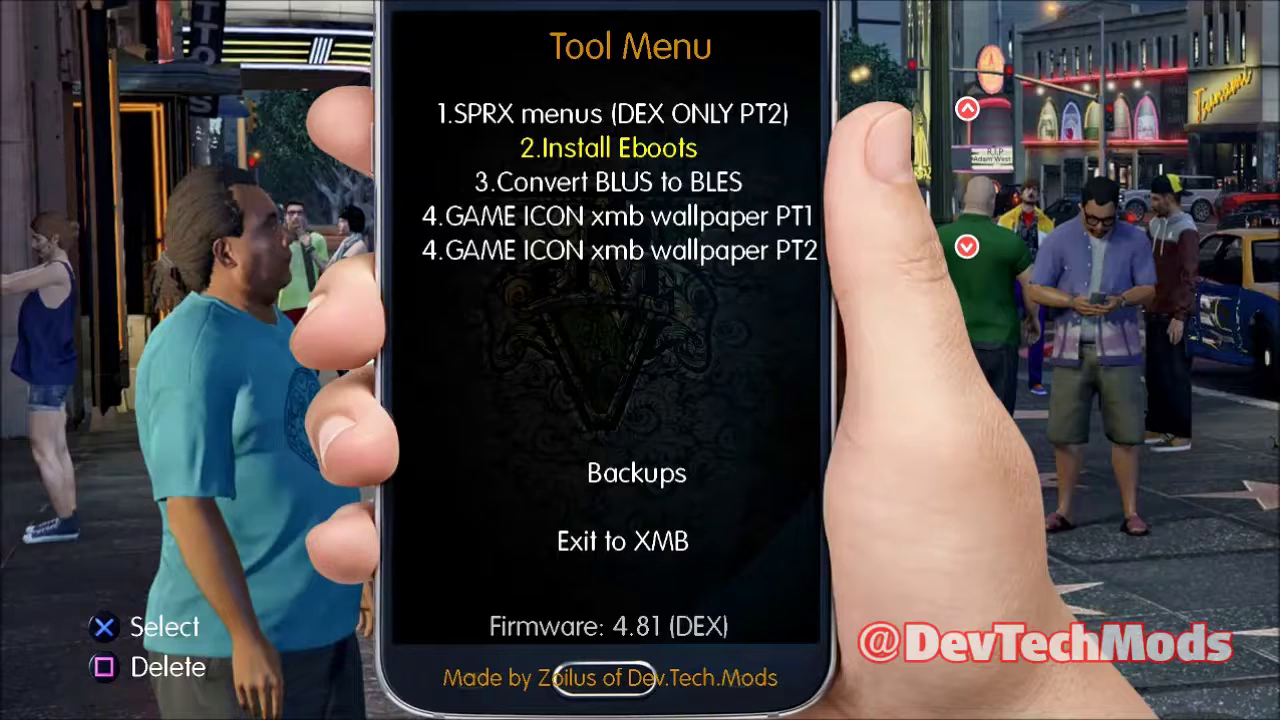